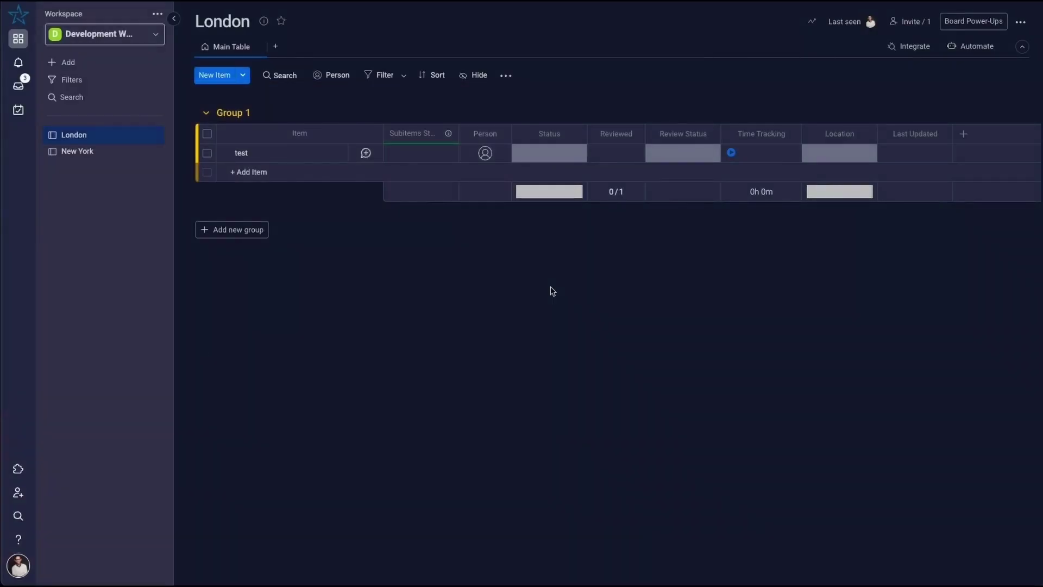
- Examine the Status column's labels on the test item, including the label editor and the color choices for In Progress
{"action": "left_click", "coordinate": [559, 157]}
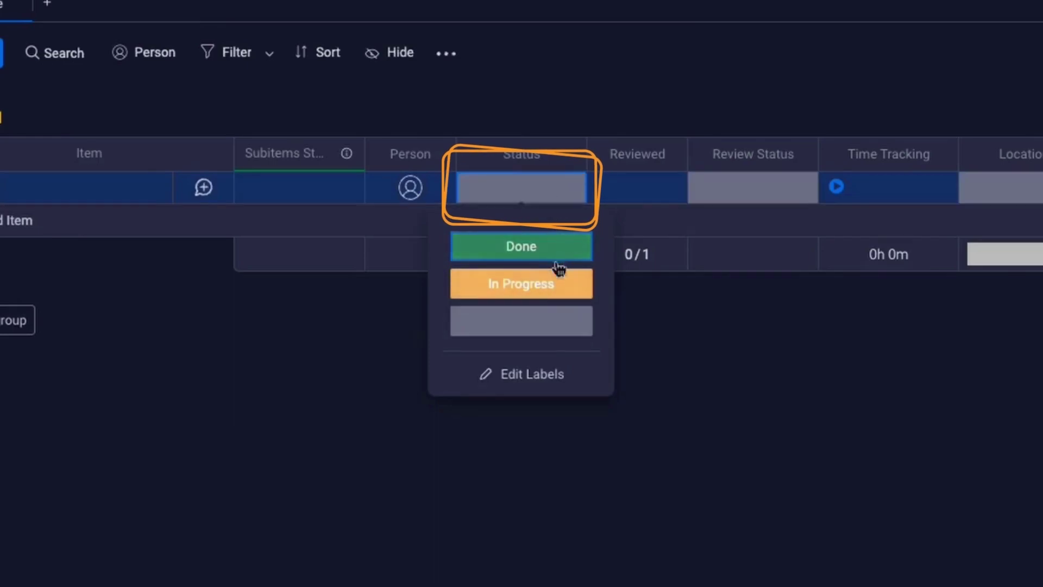
{"action": "left_click", "coordinate": [554, 378]}
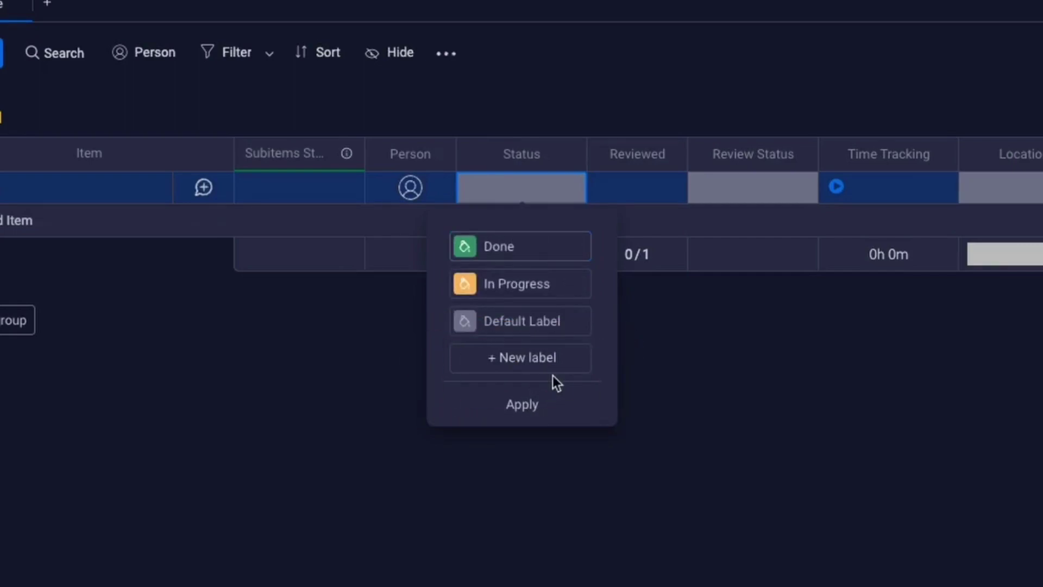
{"action": "left_click", "coordinate": [466, 291]}
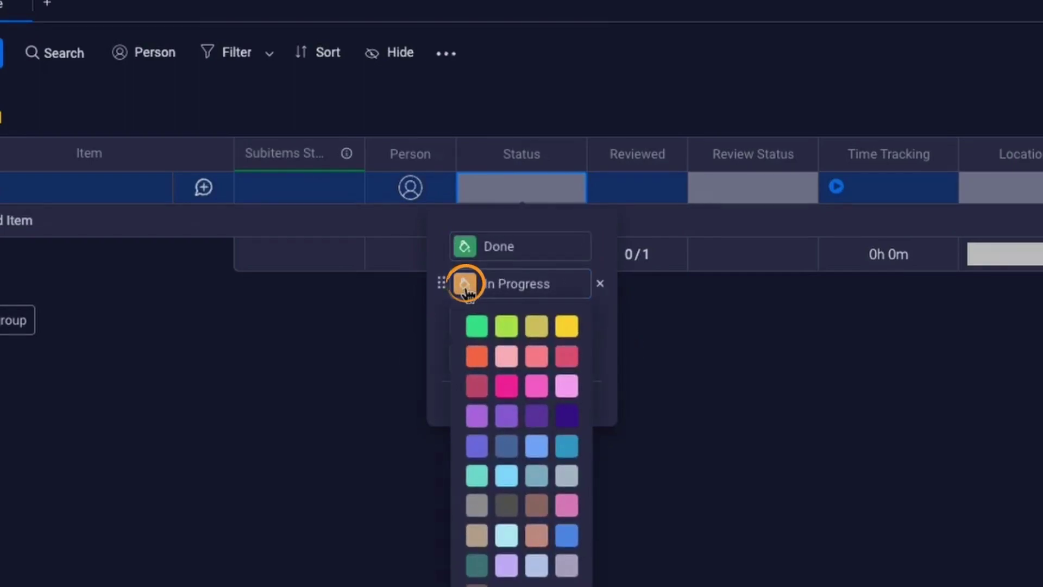
{"action": "left_click", "coordinate": [435, 323]}
{"action": "left_click", "coordinate": [520, 191]}
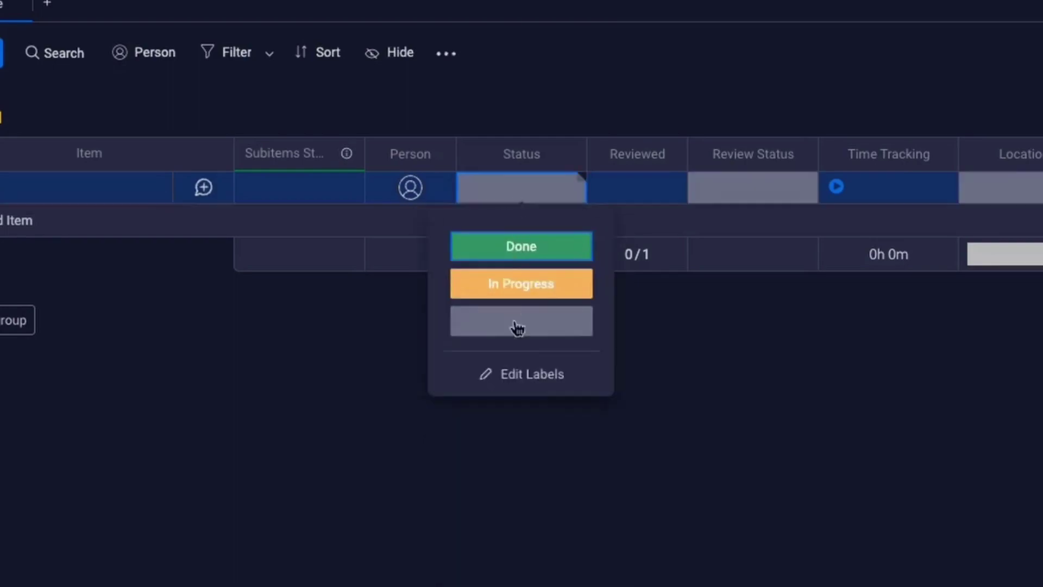
{"action": "left_click", "coordinate": [521, 374]}
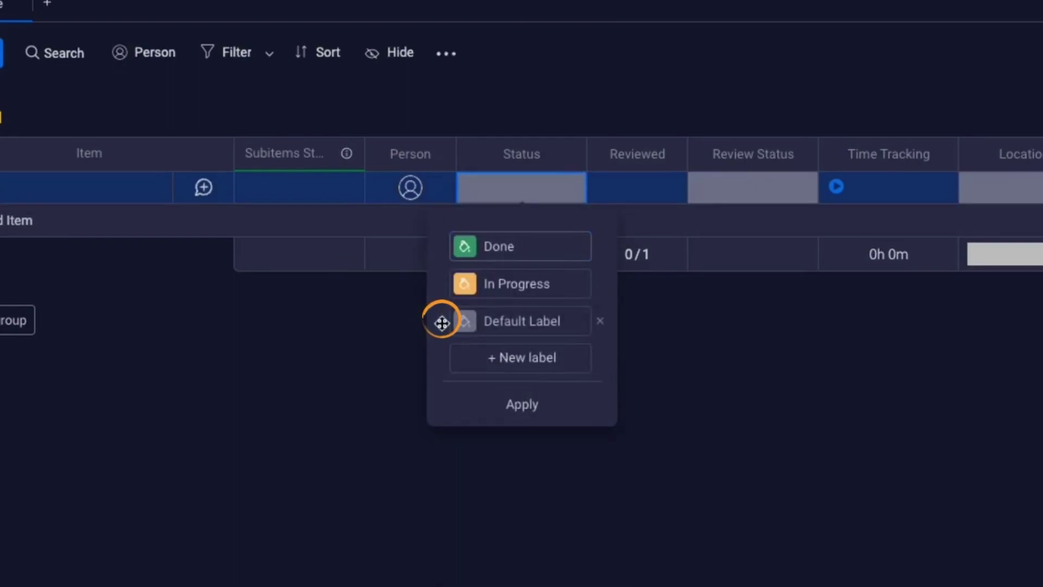
{"action": "mouse_move", "coordinate": [442, 284]}
{"action": "left_mouse_down"}
{"action": "mouse_move", "coordinate": [445, 335]}
{"action": "mouse_move", "coordinate": [442, 272]}
{"action": "mouse_move", "coordinate": [443, 284]}
{"action": "left_mouse_up"}
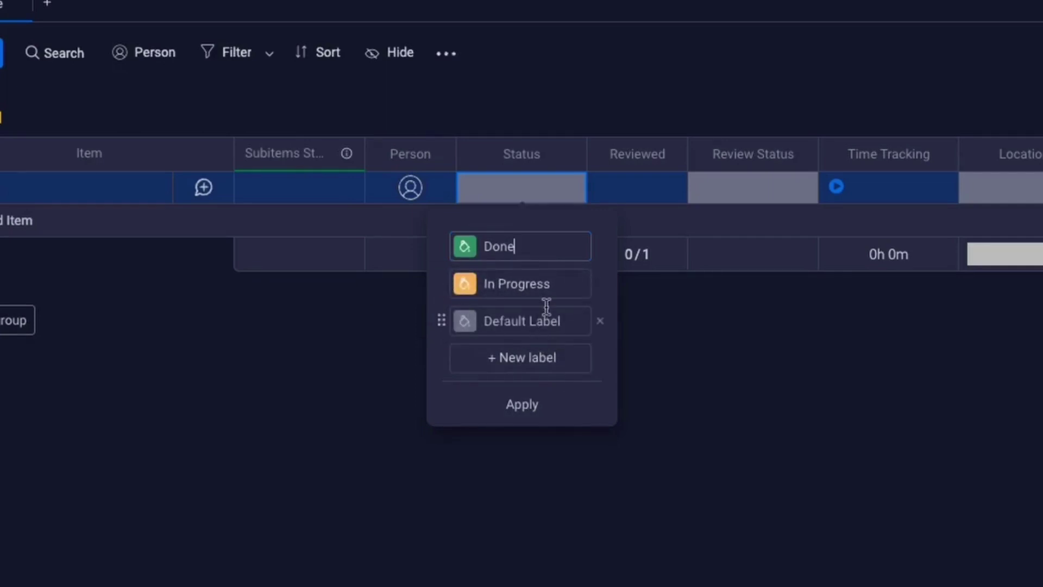
{"action": "left_click", "coordinate": [573, 409]}
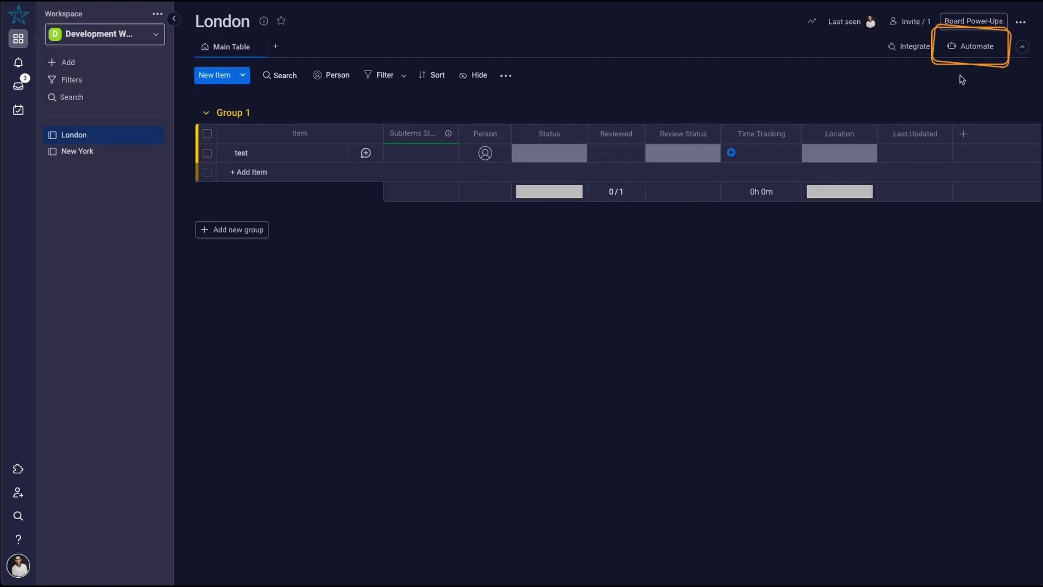
- Search the London board's automation templates for "status" and browse the matching recipes
{"action": "left_click", "coordinate": [976, 47]}
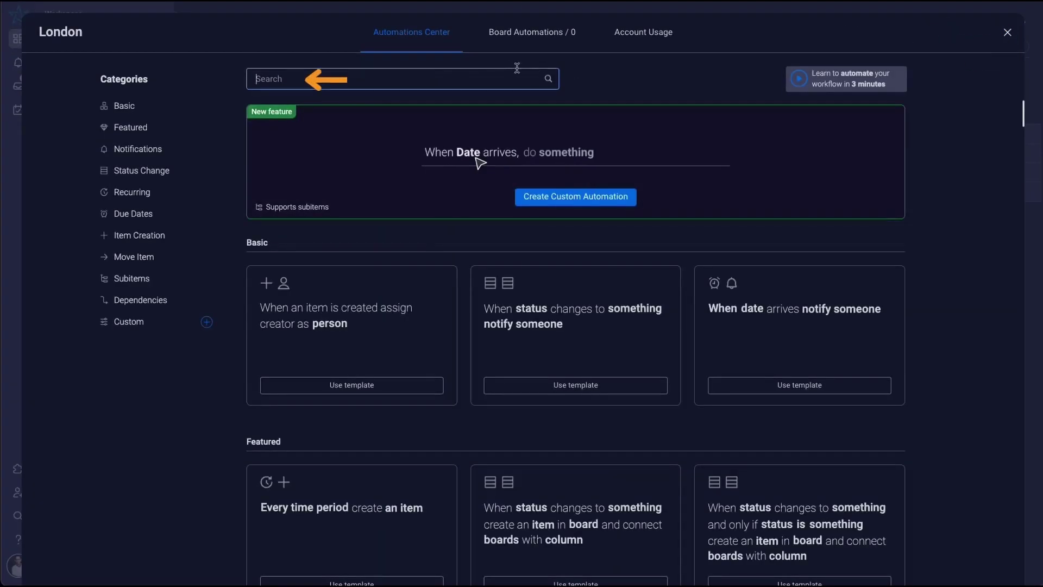
{"action": "type", "text": "status"}
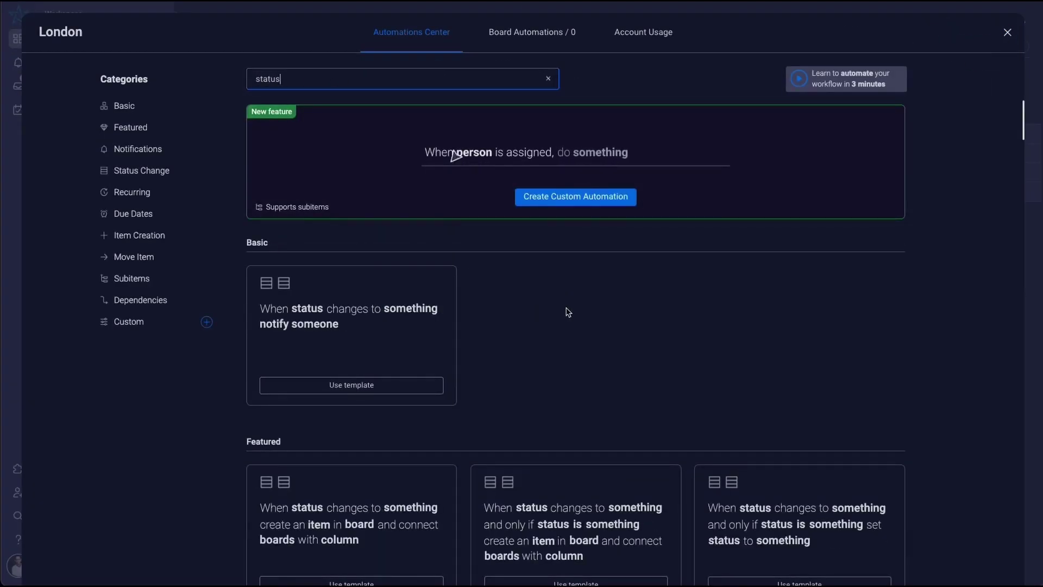
{"action": "scroll", "coordinate": [567, 311], "scroll_direction": "down", "scroll_amount": 15}
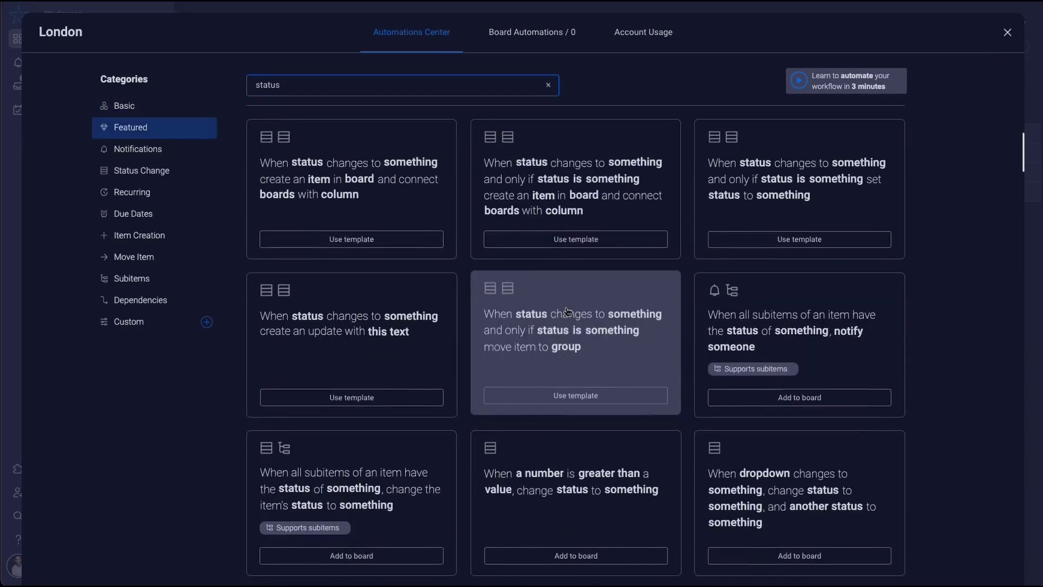
{"action": "scroll", "coordinate": [568, 311], "scroll_direction": "down", "scroll_amount": 20}
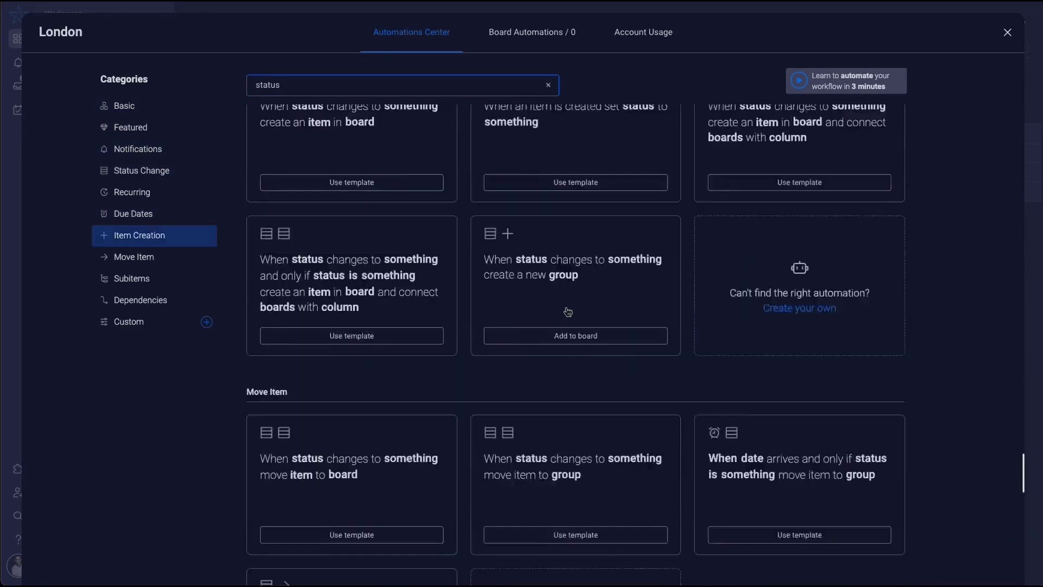
{"action": "scroll", "coordinate": [567, 311], "scroll_direction": "down", "scroll_amount": 5}
{"action": "scroll", "coordinate": [567, 311], "scroll_direction": "up", "scroll_amount": 20}
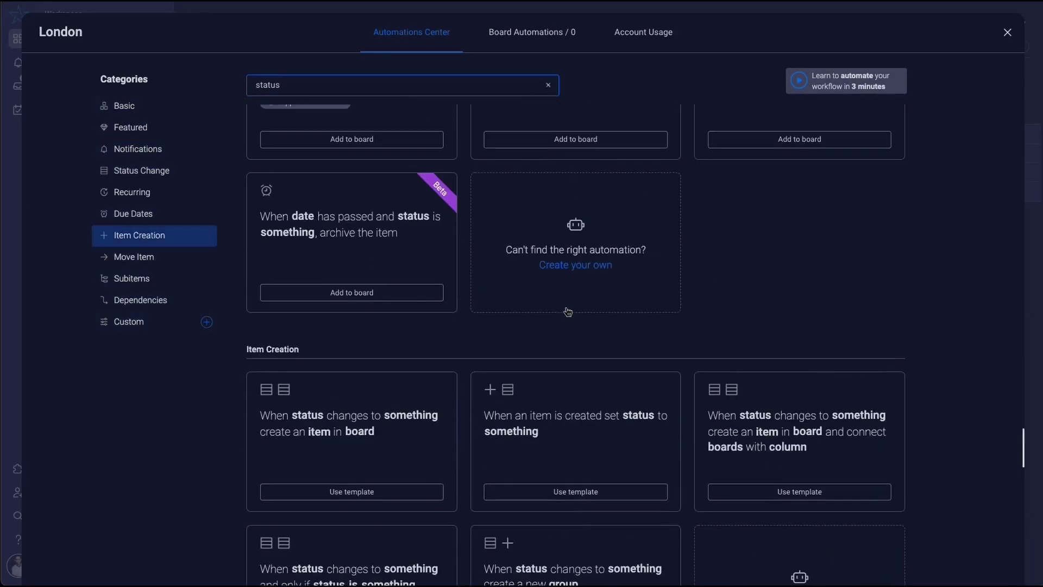
{"action": "scroll", "coordinate": [568, 311], "scroll_direction": "up", "scroll_amount": 10}
{"action": "left_click", "coordinate": [548, 85]}
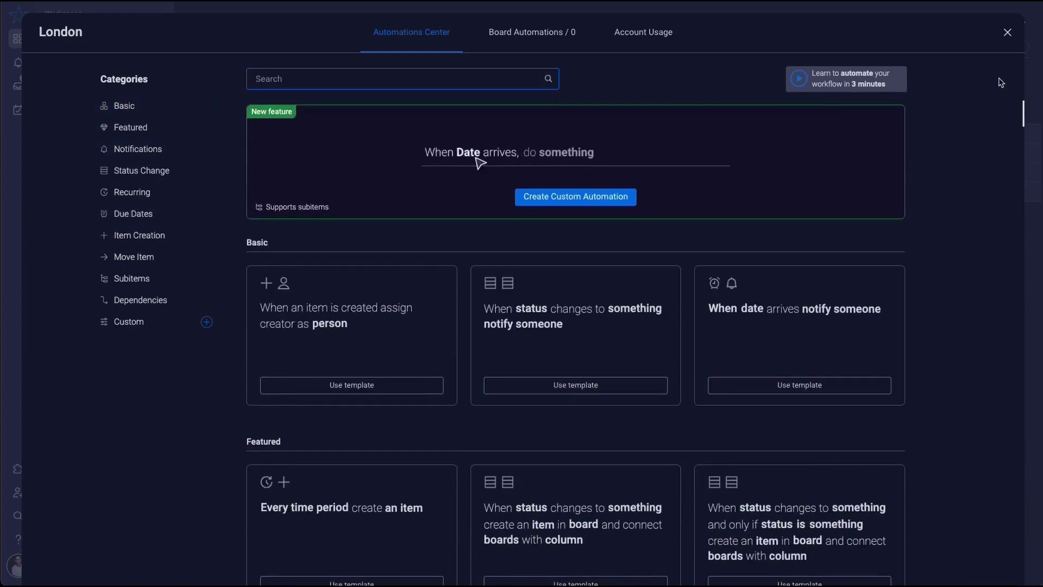
{"action": "left_click", "coordinate": [1007, 33]}
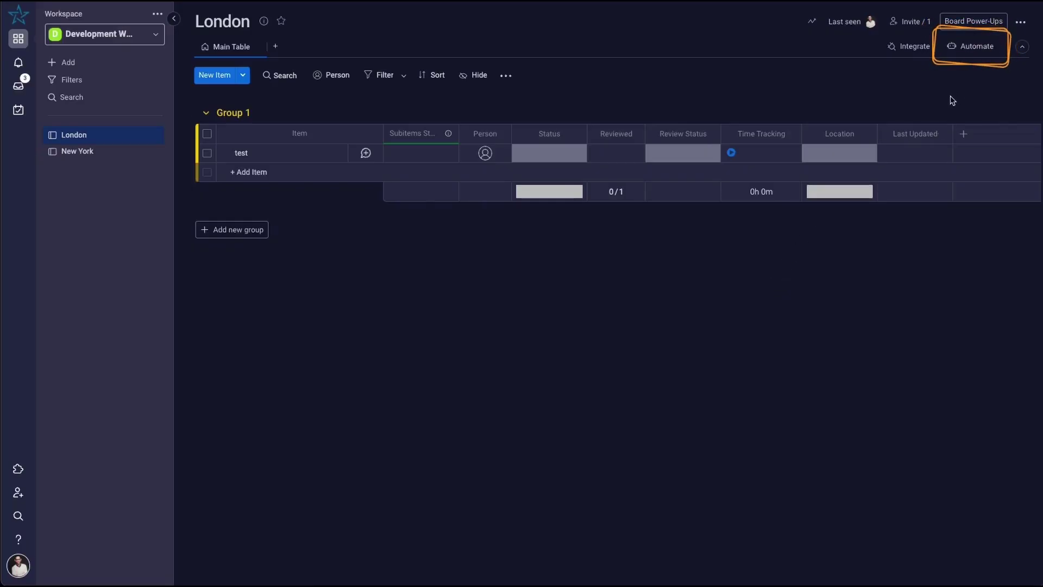
- Start a custom automation on the London board with the trigger "When Status changes to Done"
{"action": "left_click", "coordinate": [965, 46]}
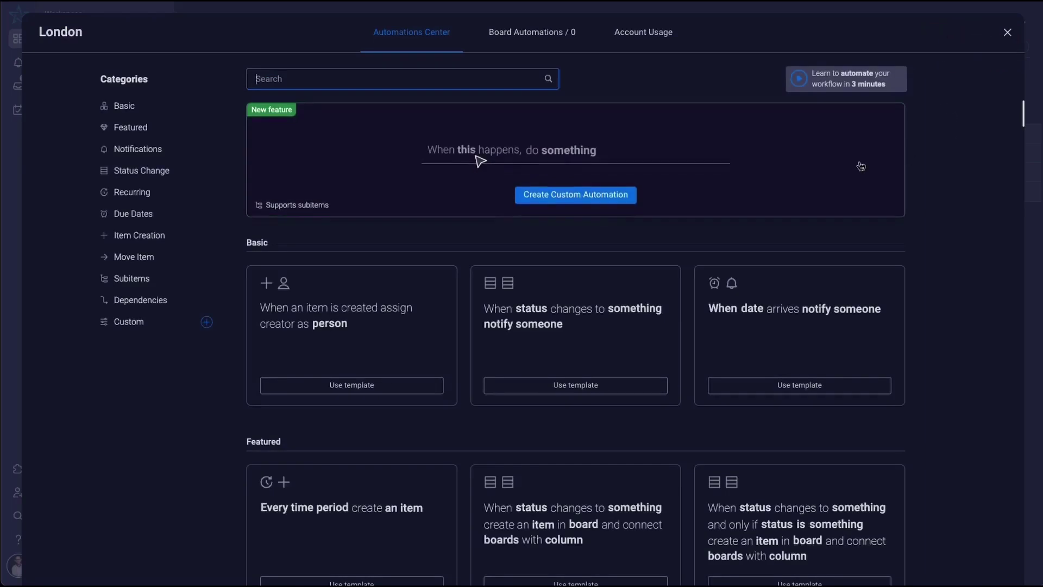
{"action": "left_click", "coordinate": [593, 204]}
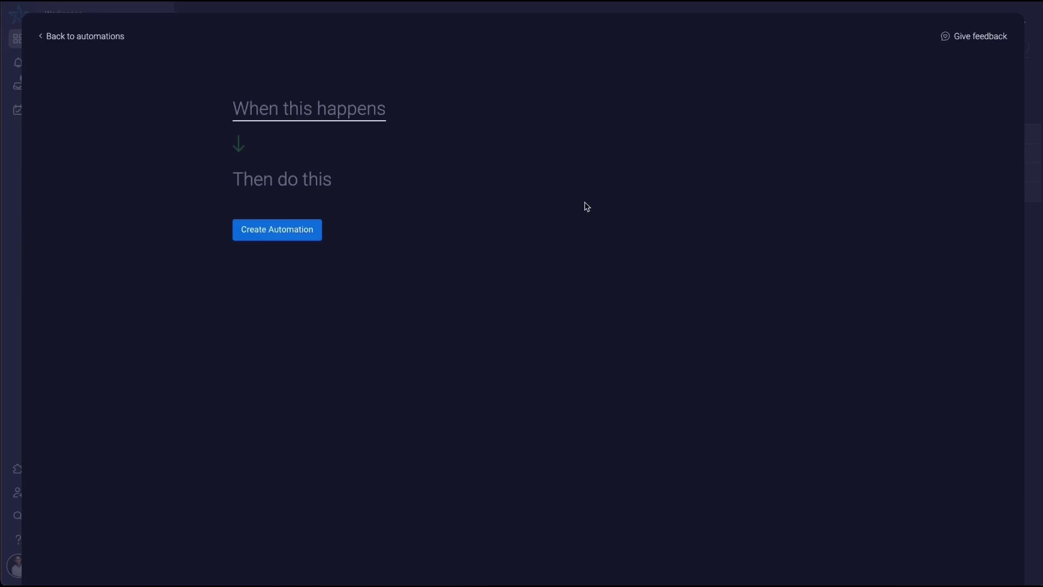
{"action": "left_click", "coordinate": [327, 116]}
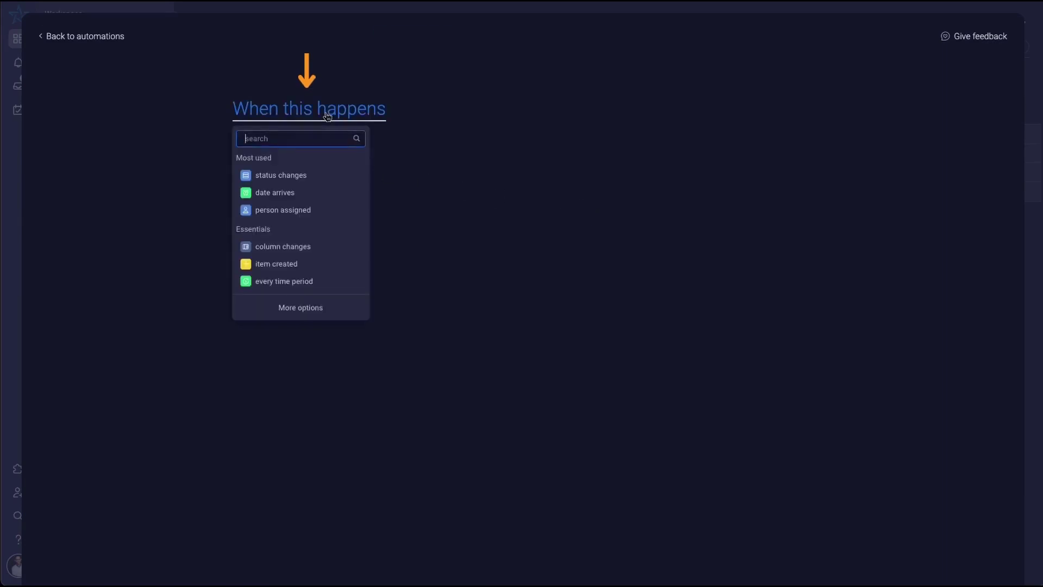
{"action": "left_click", "coordinate": [304, 175]}
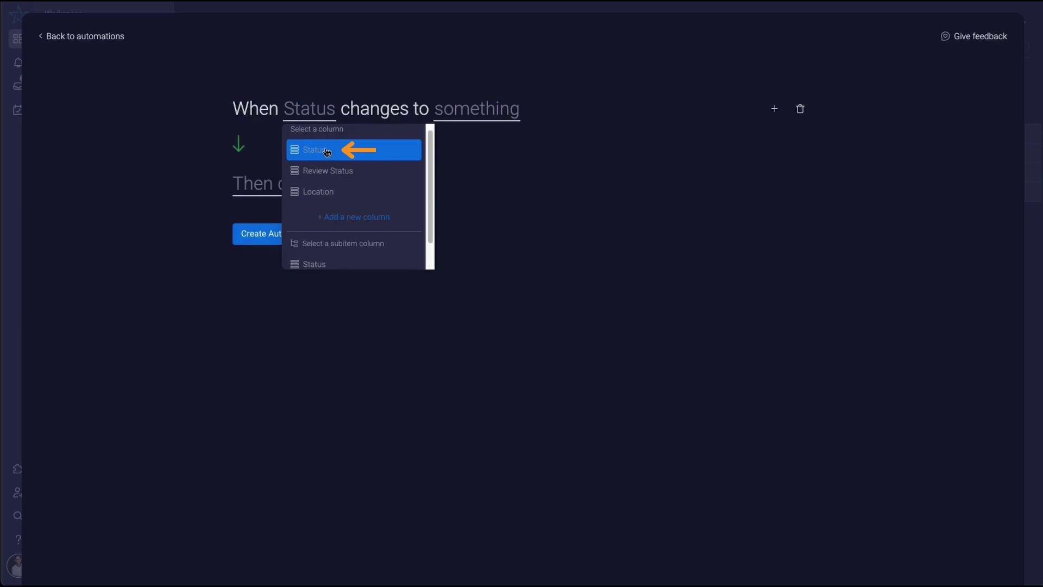
{"action": "left_click", "coordinate": [327, 151]}
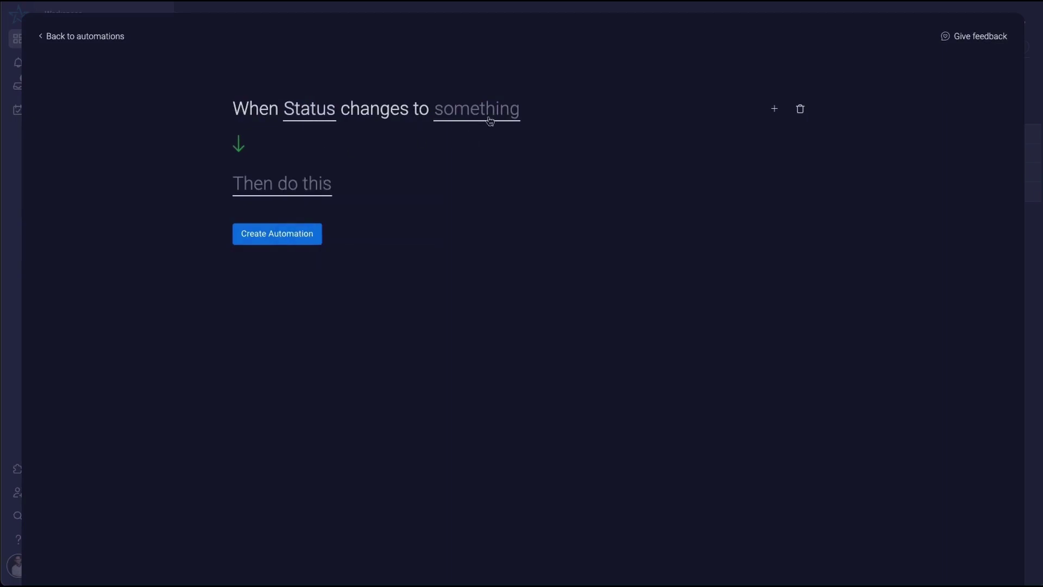
{"action": "left_click", "coordinate": [493, 118]}
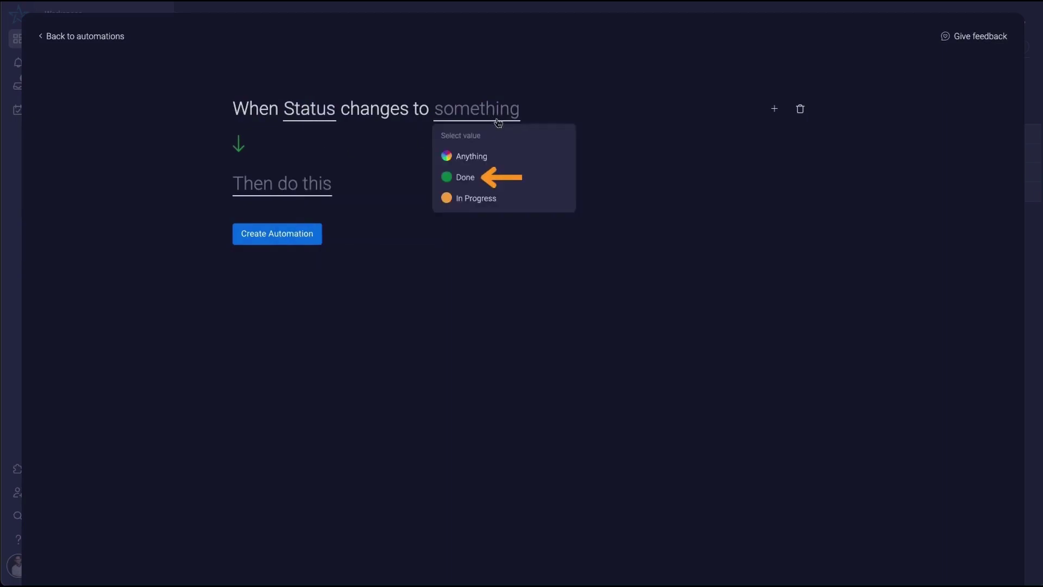
{"action": "left_click", "coordinate": [497, 175]}
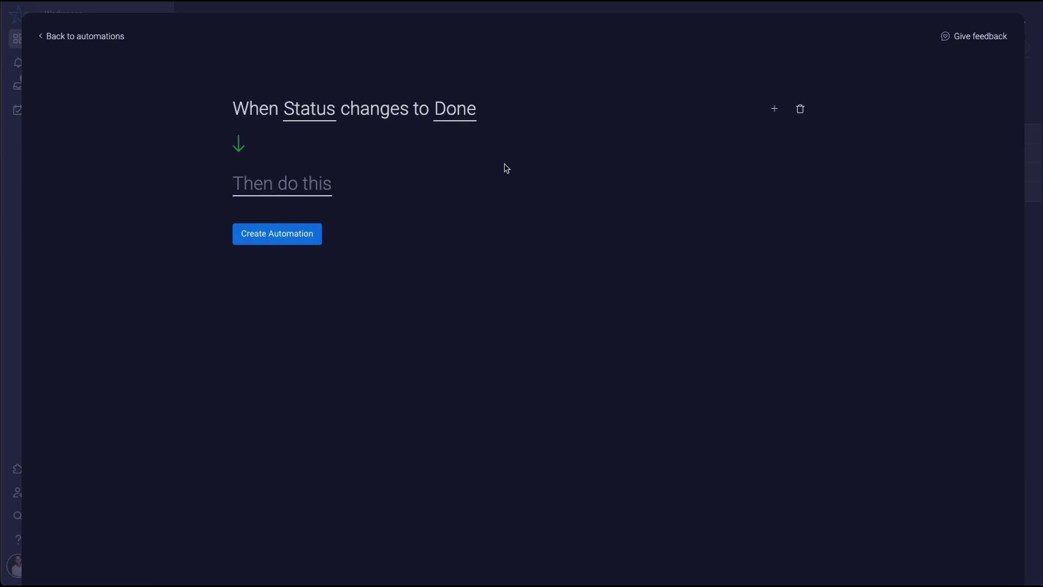
- Add the action that sets Review Status to Awaiting Review, create the automation and return to the board
{"action": "left_click", "coordinate": [322, 189]}
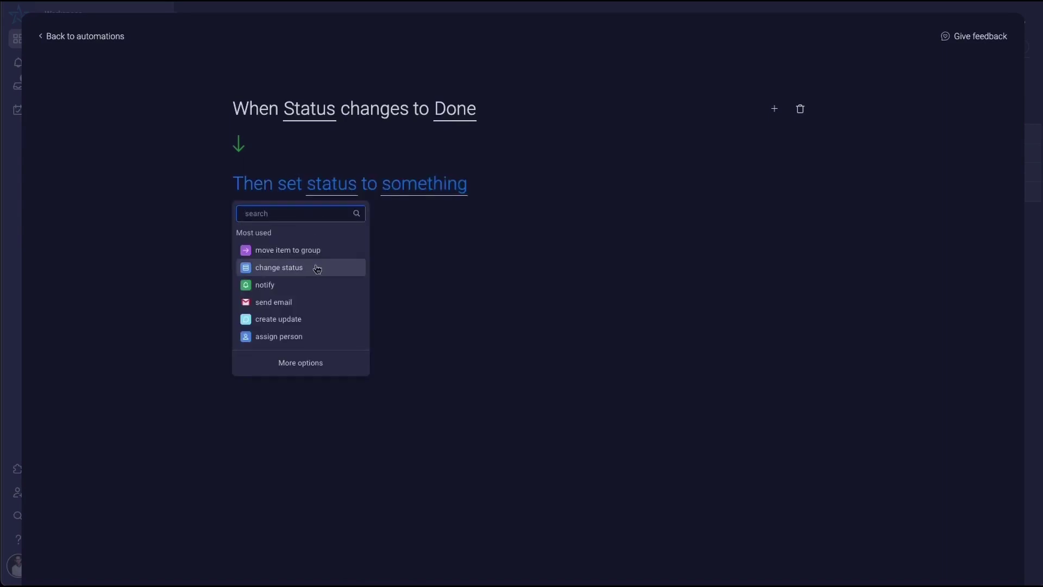
{"action": "left_click", "coordinate": [443, 139]}
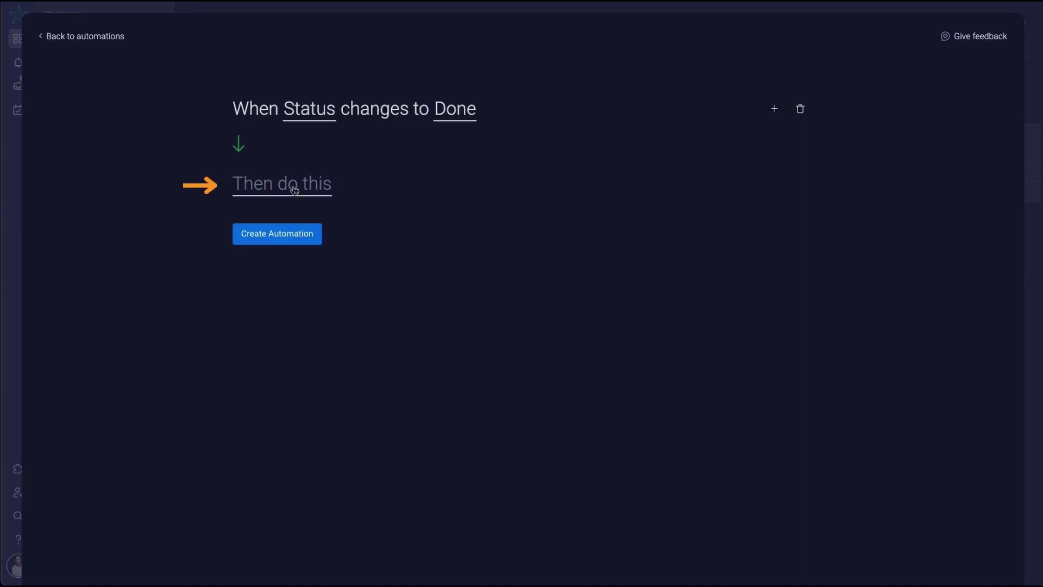
{"action": "left_click", "coordinate": [294, 190]}
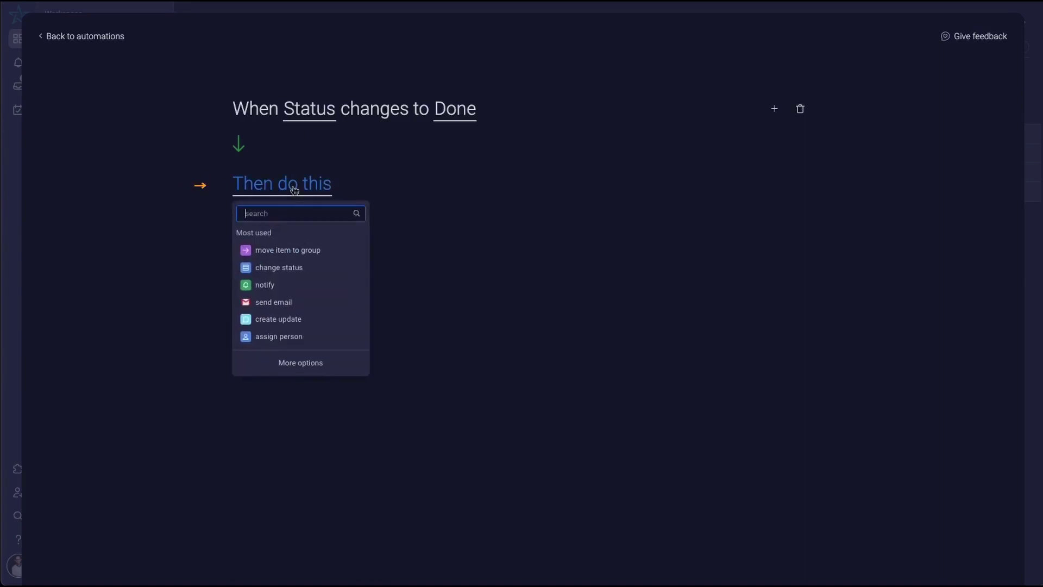
{"action": "left_click", "coordinate": [290, 274]}
{"action": "left_click", "coordinate": [337, 187]}
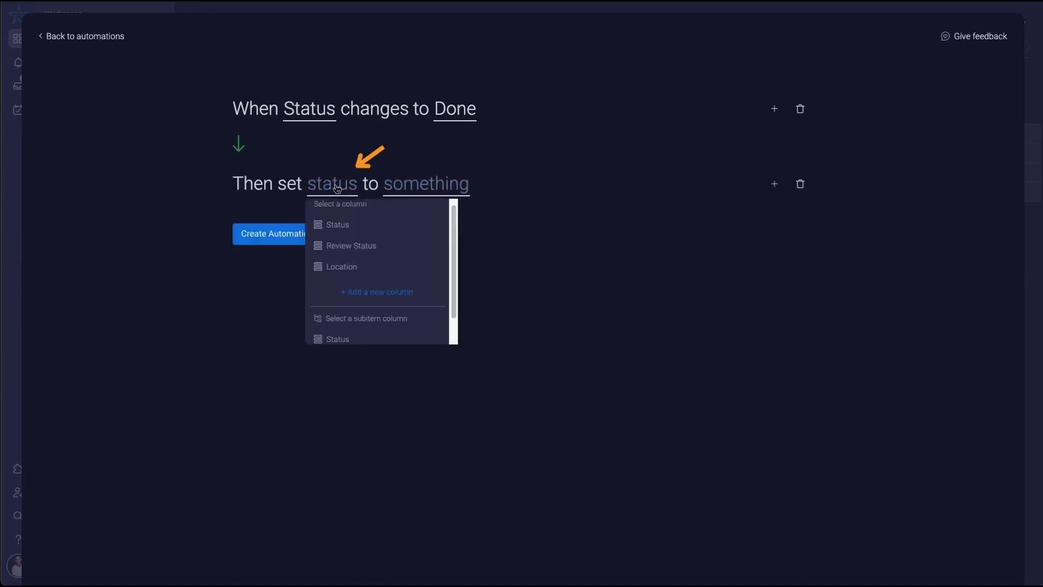
{"action": "left_click", "coordinate": [352, 249]}
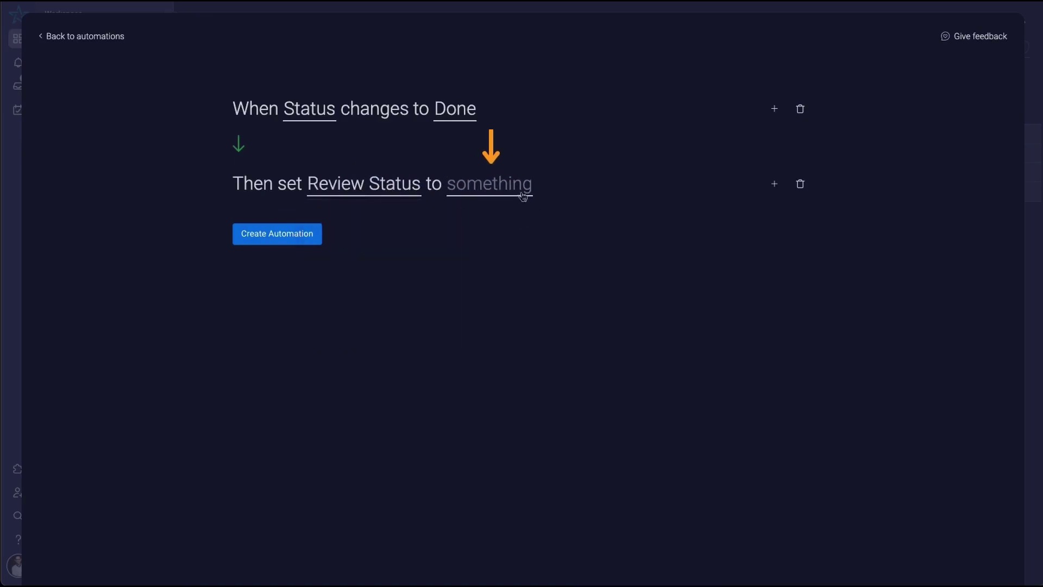
{"action": "left_click", "coordinate": [496, 191]}
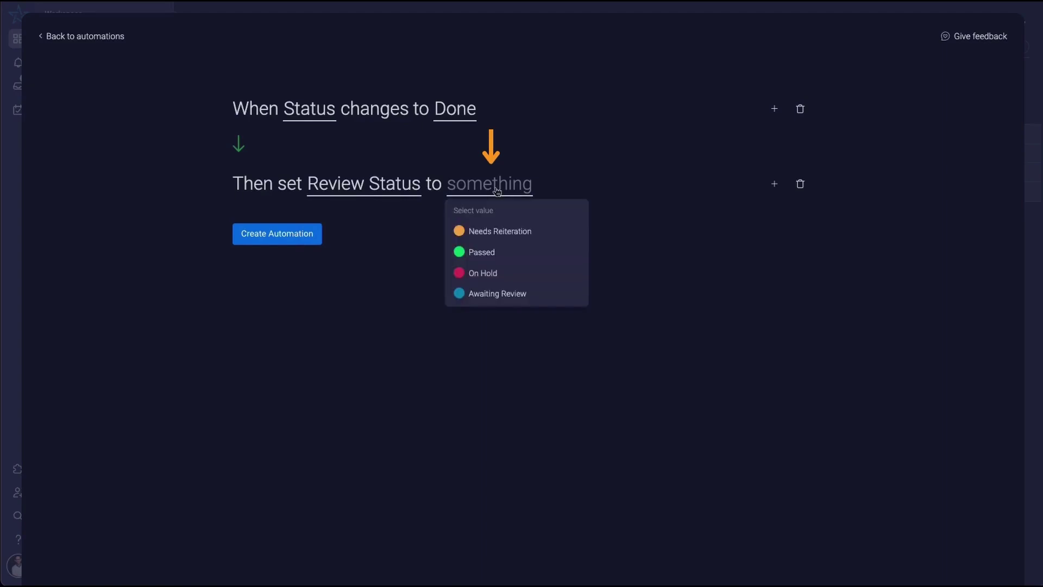
{"action": "left_click", "coordinate": [497, 293]}
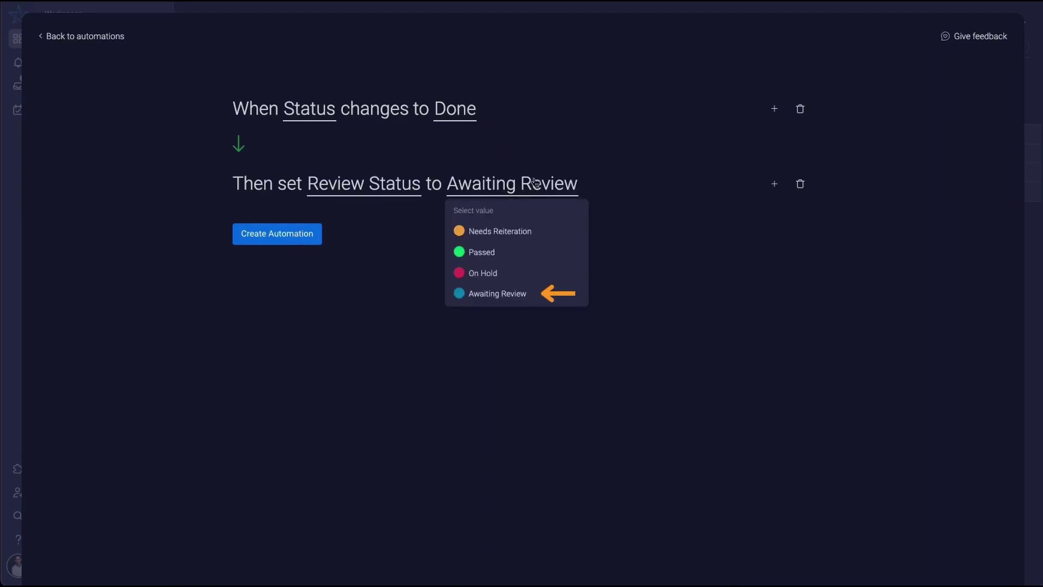
{"action": "left_click", "coordinate": [309, 232]}
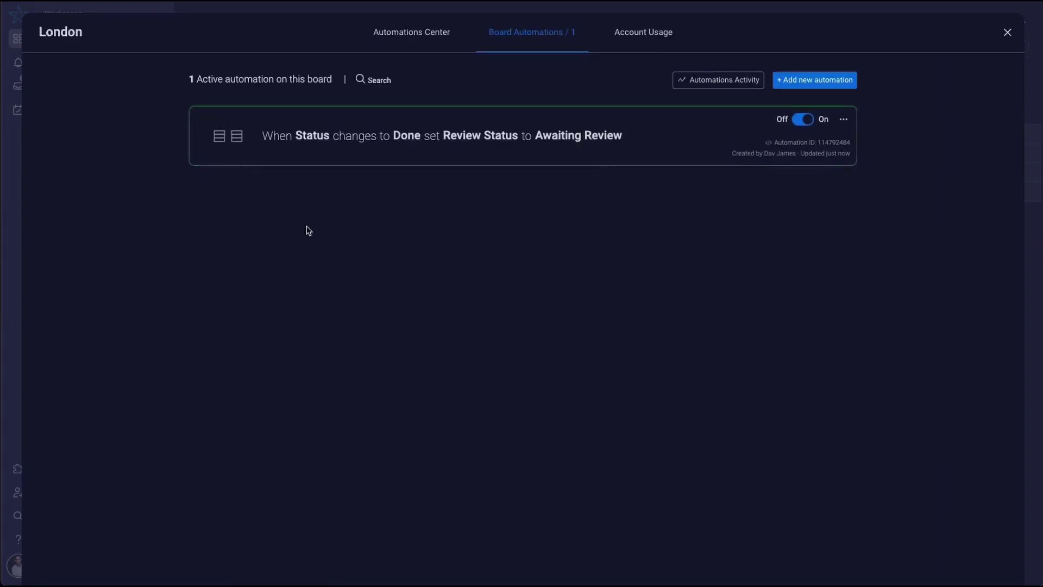
{"action": "left_click", "coordinate": [1009, 33]}
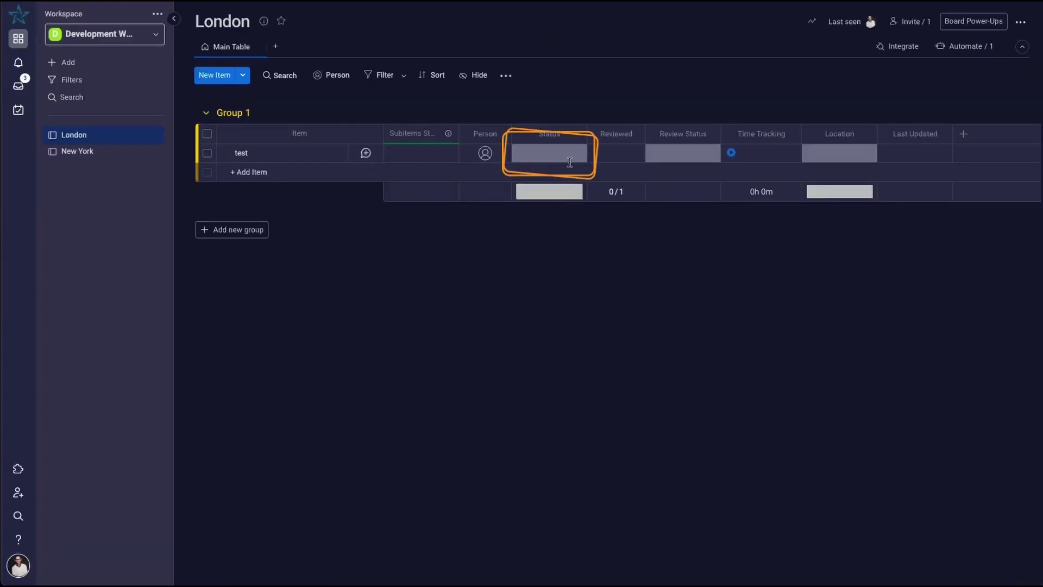
- Set the test item's Status to Done to try out the automation
{"action": "left_click", "coordinate": [558, 154]}
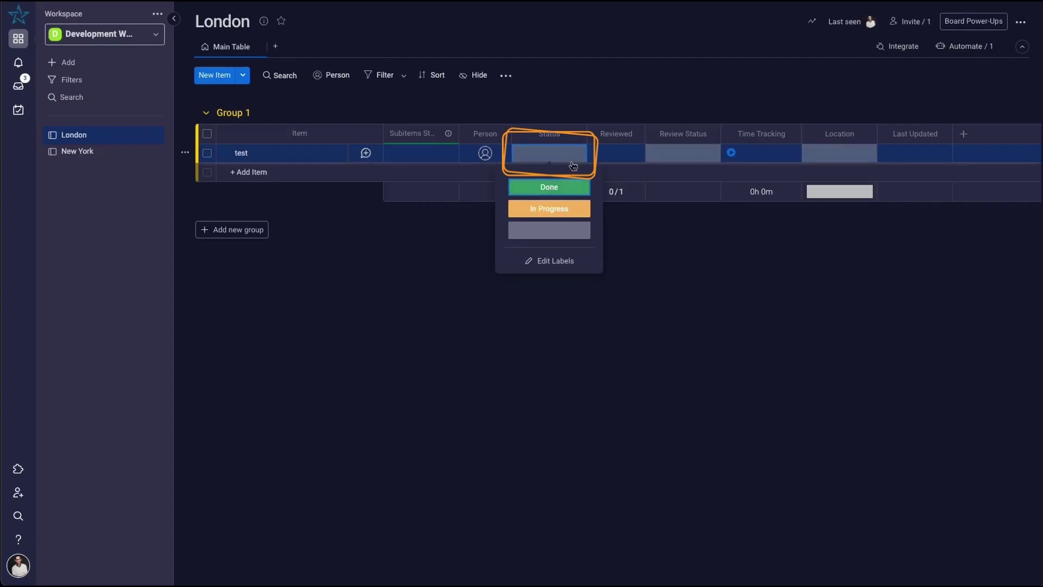
{"action": "left_click", "coordinate": [562, 187]}
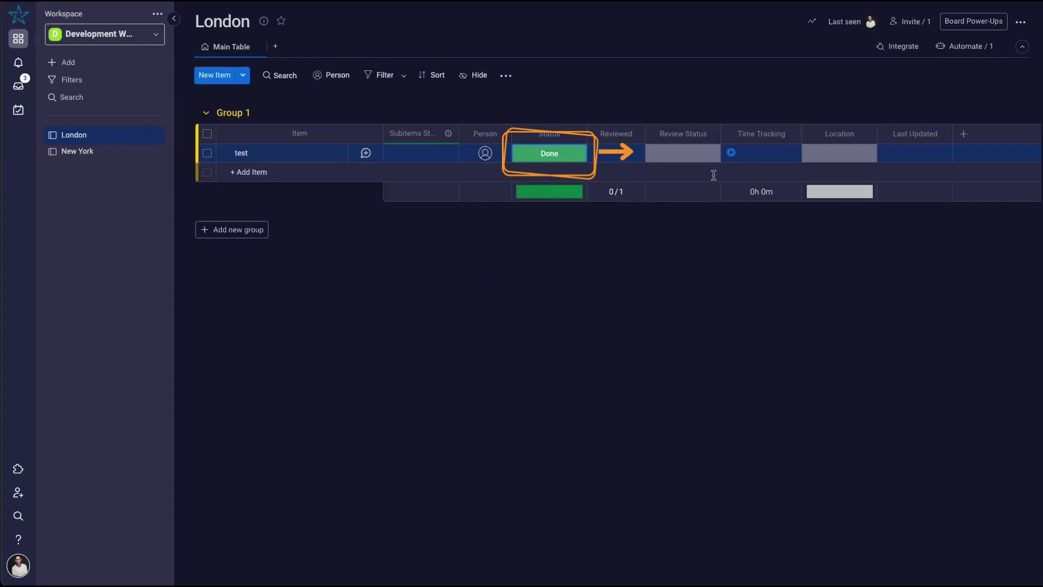
{"action": "left_click", "coordinate": [708, 231]}
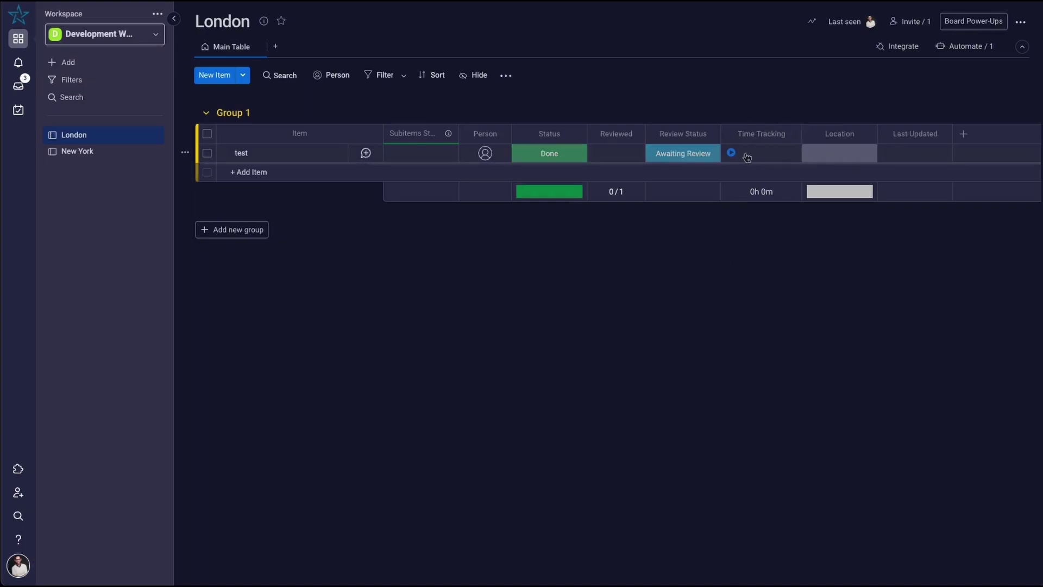
{"action": "left_click", "coordinate": [579, 159]}
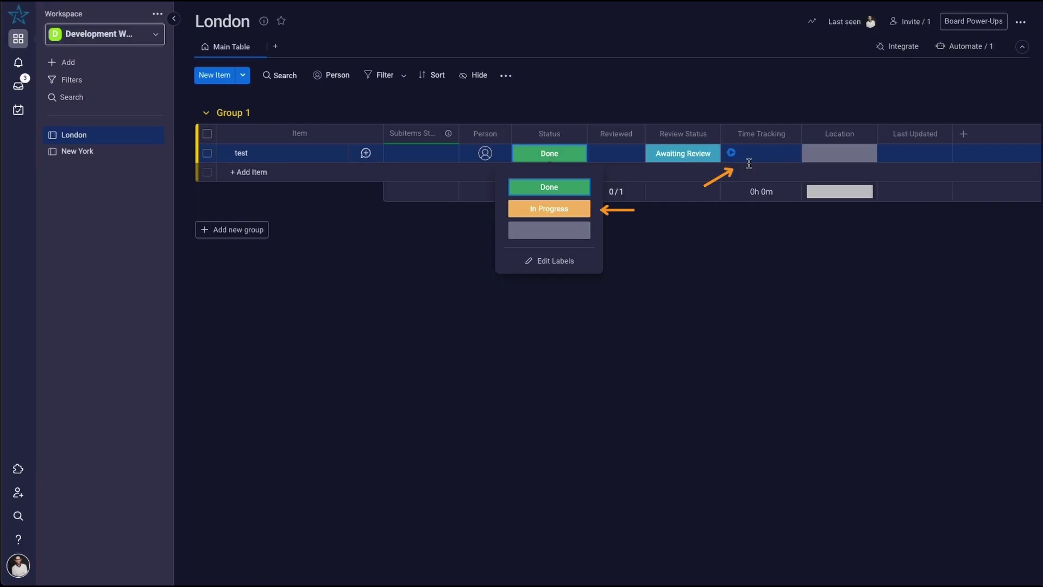
{"action": "left_click", "coordinate": [754, 264]}
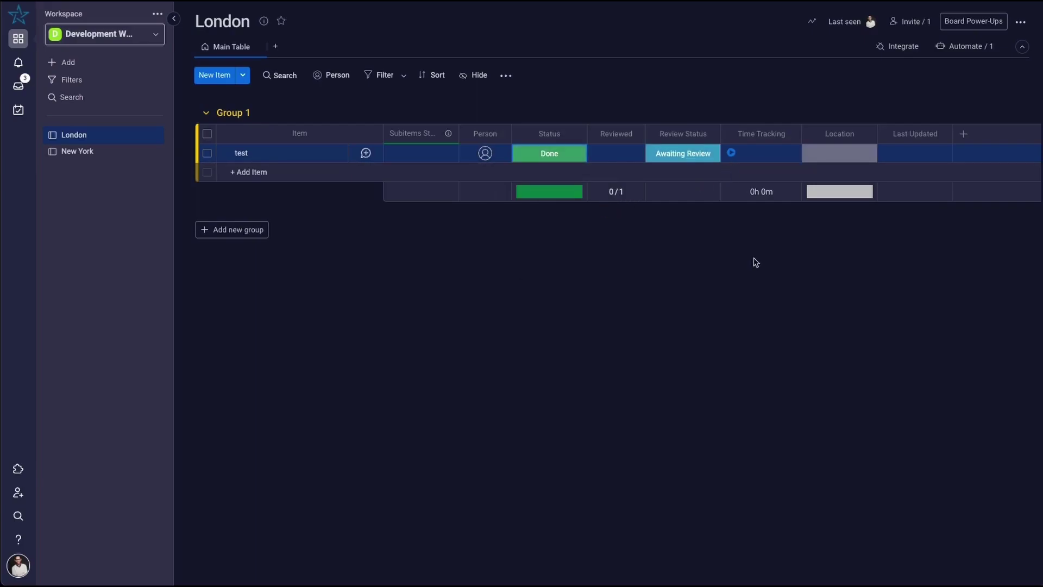
- Clear the test item's Status and Review Status back to blank
{"action": "mouse_move", "coordinate": [548, 196]}
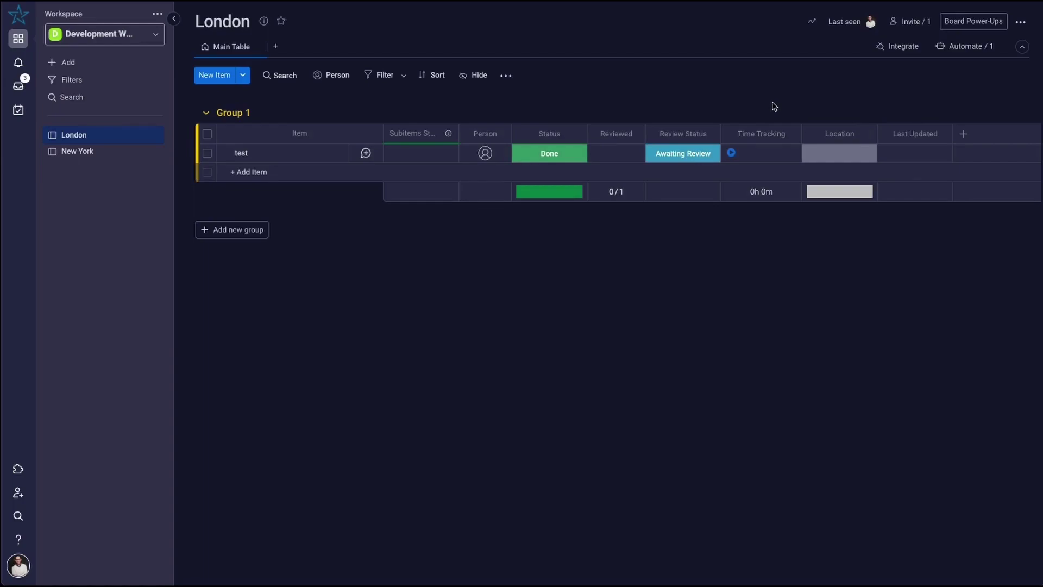
{"action": "left_click", "coordinate": [701, 153]}
{"action": "left_click", "coordinate": [693, 270]}
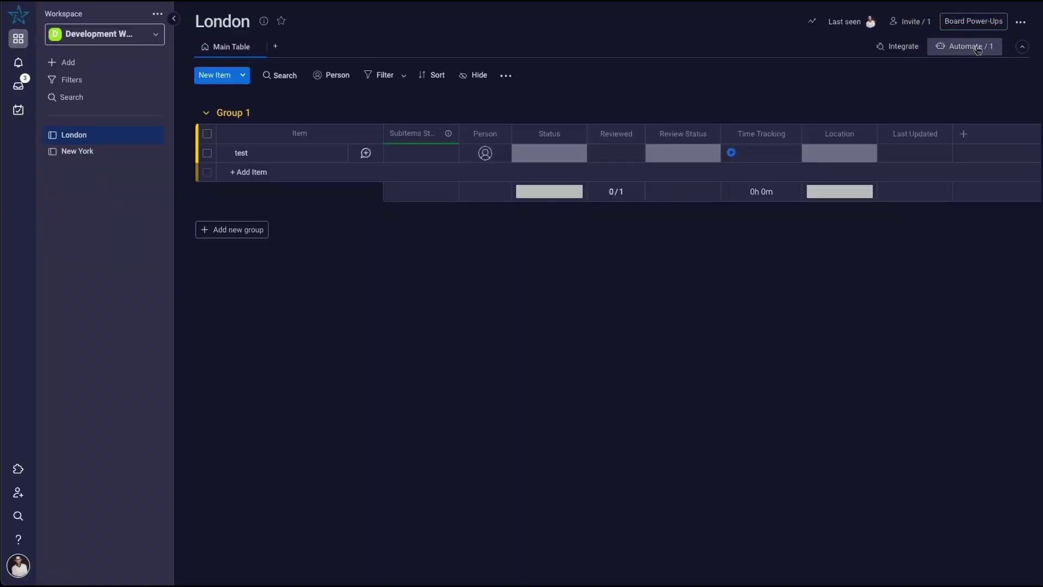
- Start another custom automation on the London board with the trigger "When Status changes to In Progress"
{"action": "left_click", "coordinate": [965, 46]}
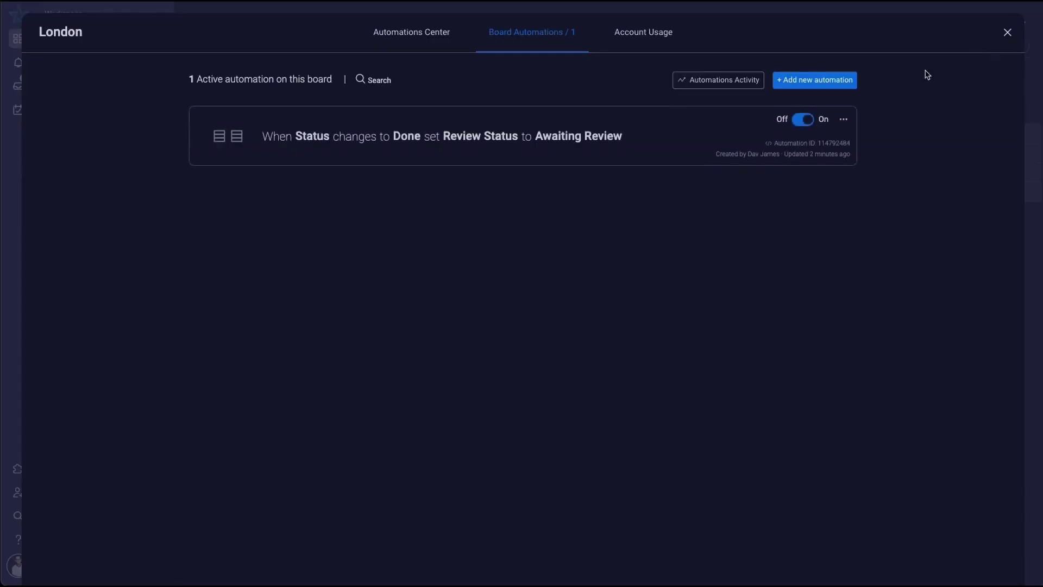
{"action": "left_click", "coordinate": [849, 83]}
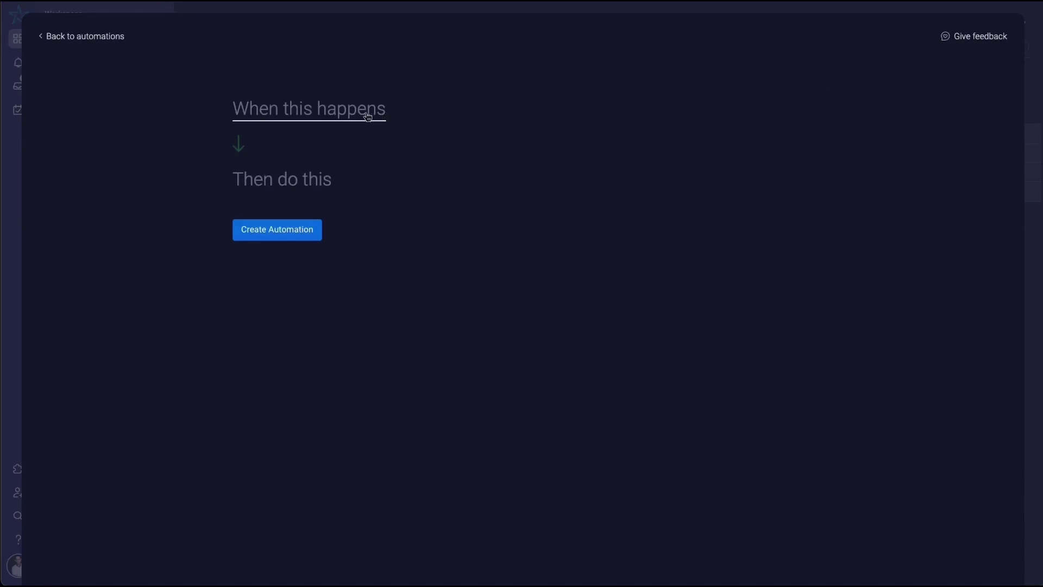
{"action": "left_click", "coordinate": [316, 115]}
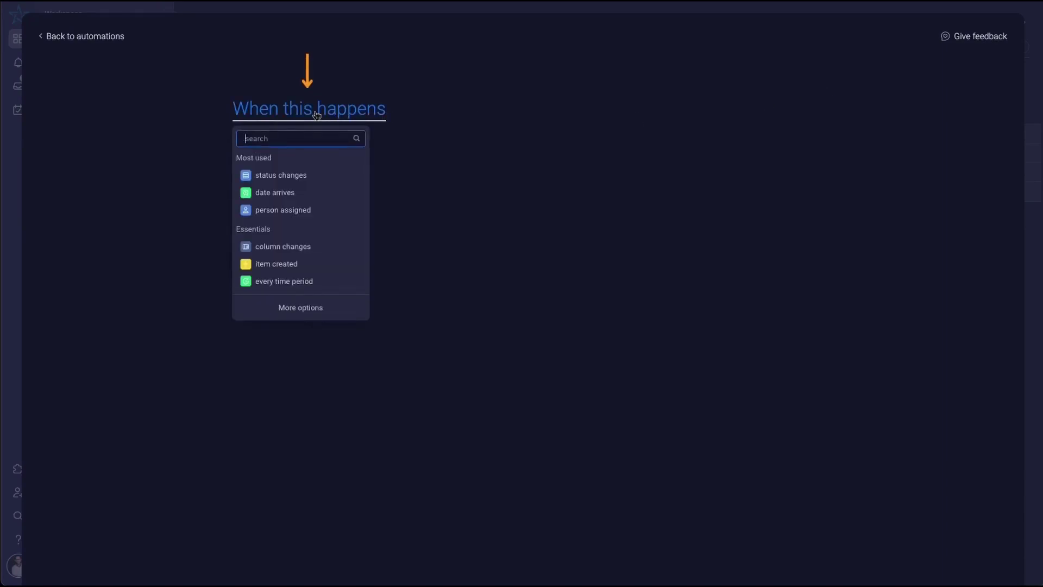
{"action": "left_click", "coordinate": [300, 175]}
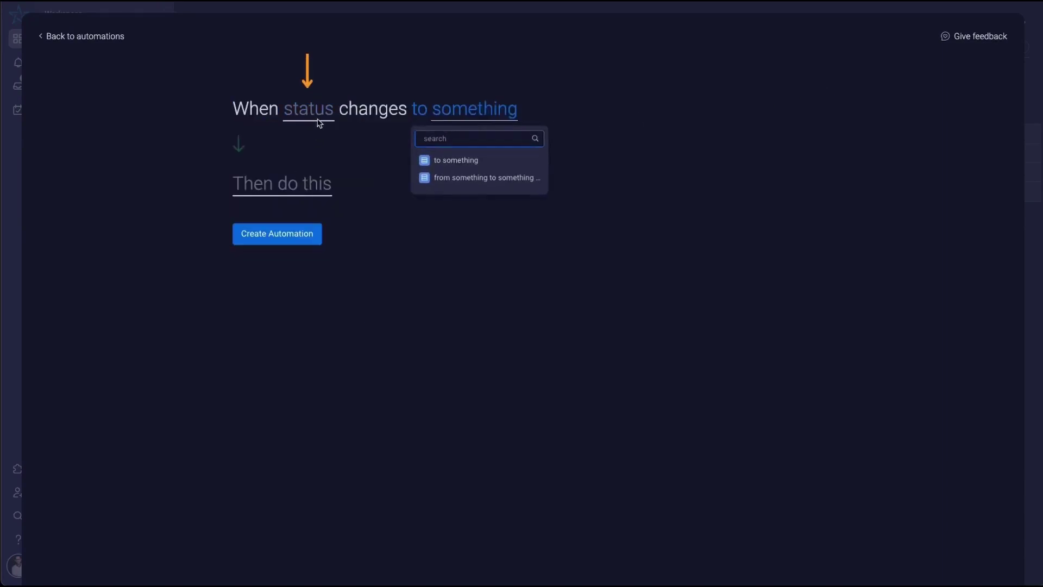
{"action": "left_click", "coordinate": [317, 114]}
{"action": "left_click", "coordinate": [311, 112]}
{"action": "left_click", "coordinate": [310, 118]}
{"action": "left_click", "coordinate": [312, 148]}
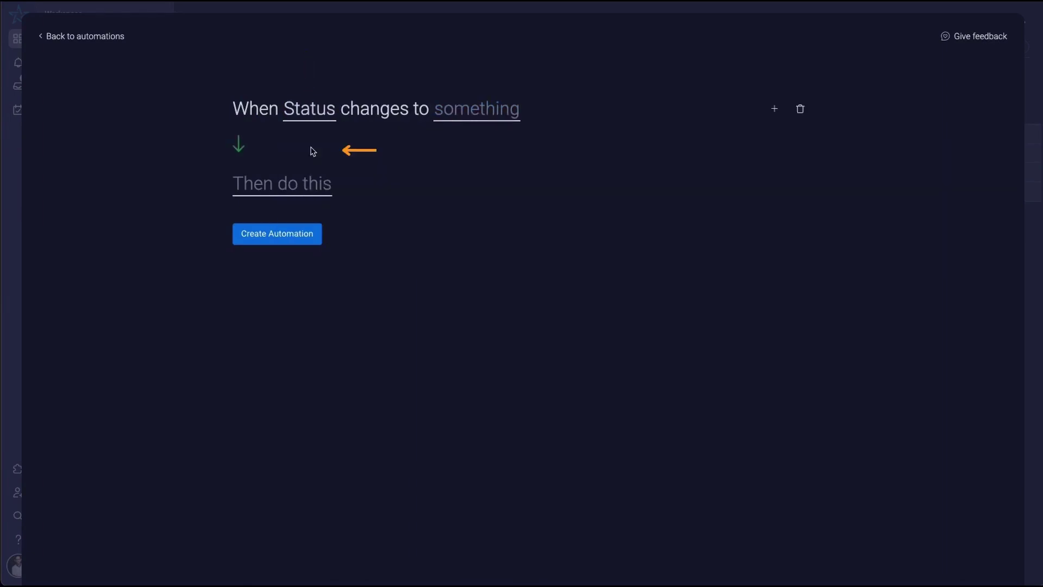
{"action": "left_click", "coordinate": [482, 116]}
{"action": "left_click", "coordinate": [496, 200]}
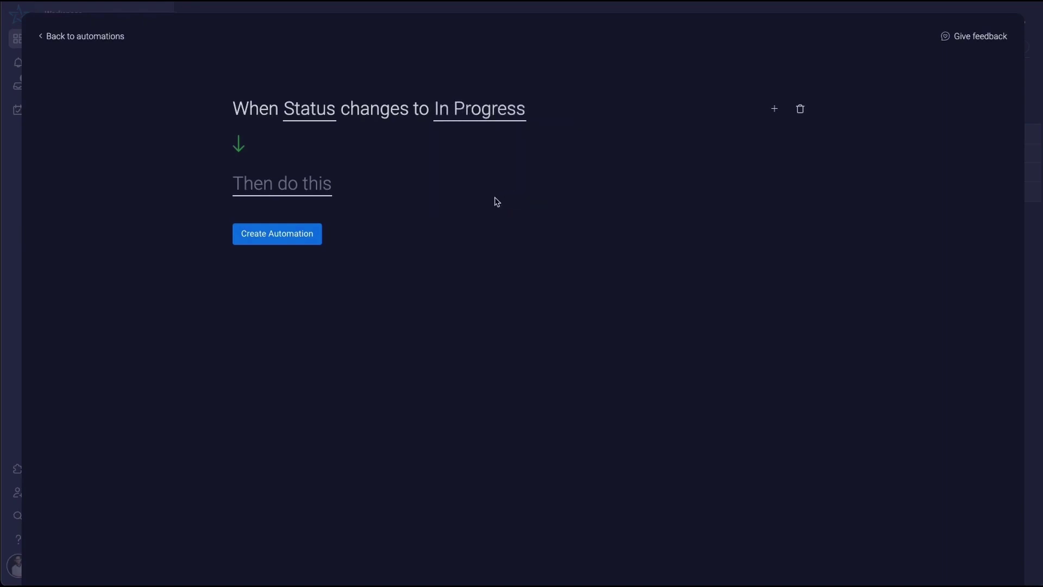
- Add the action that starts the Time Tracking column and create the automation
{"action": "left_click", "coordinate": [304, 188]}
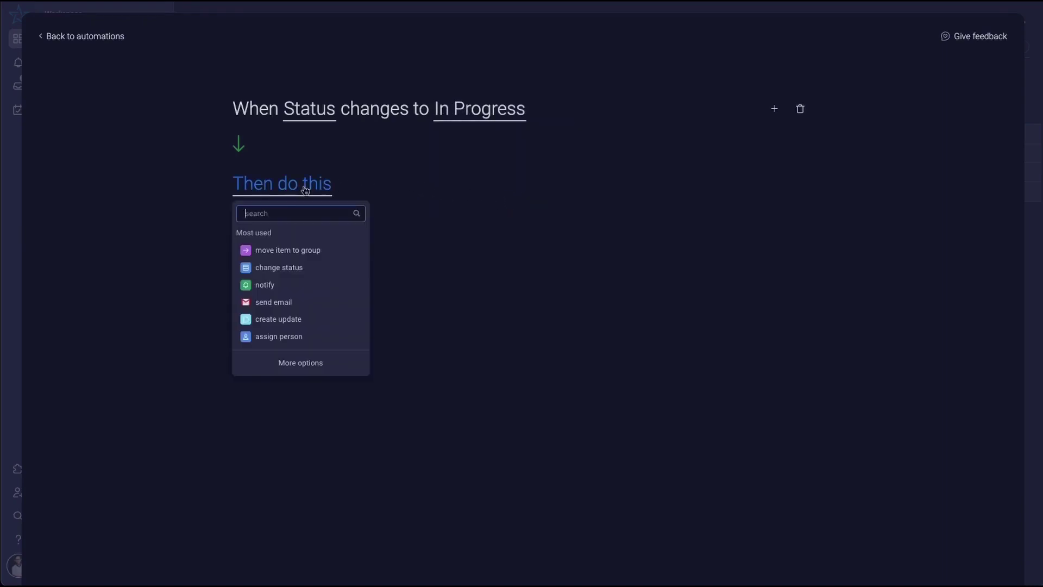
{"action": "left_click", "coordinate": [292, 211]}
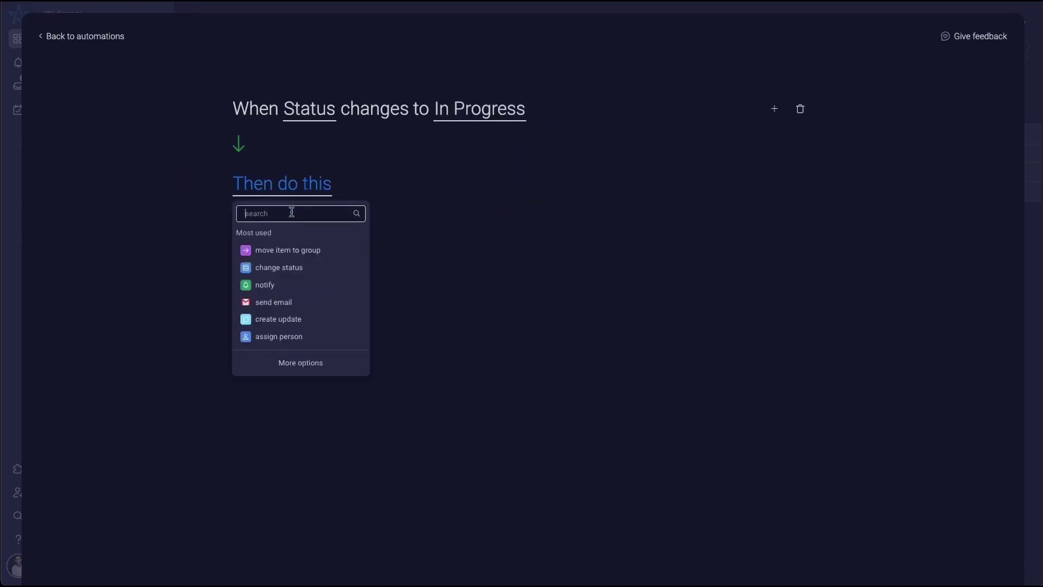
{"action": "type", "text": "time t"}
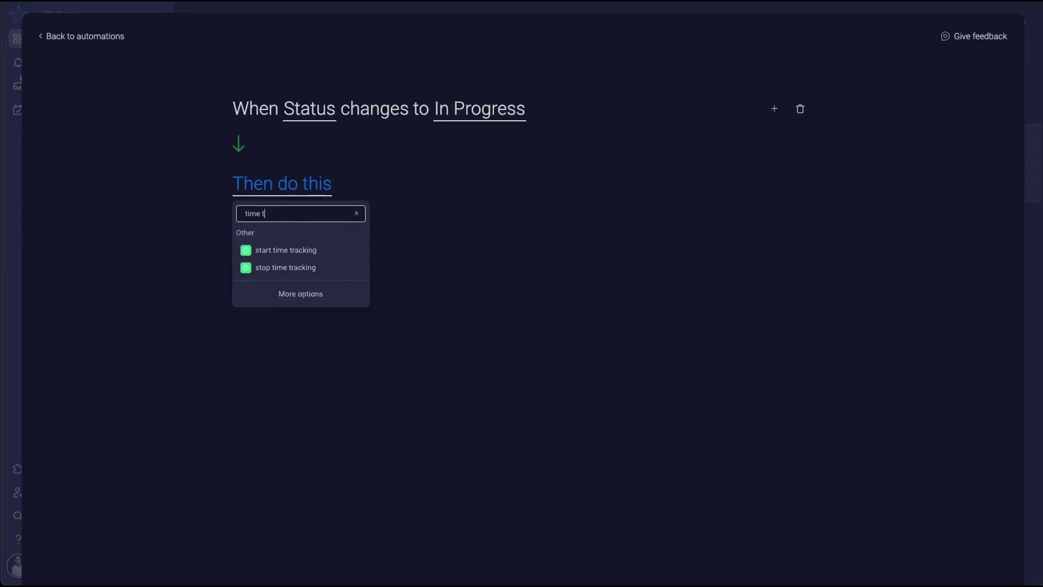
{"action": "left_click", "coordinate": [310, 250]}
{"action": "left_click", "coordinate": [381, 195]}
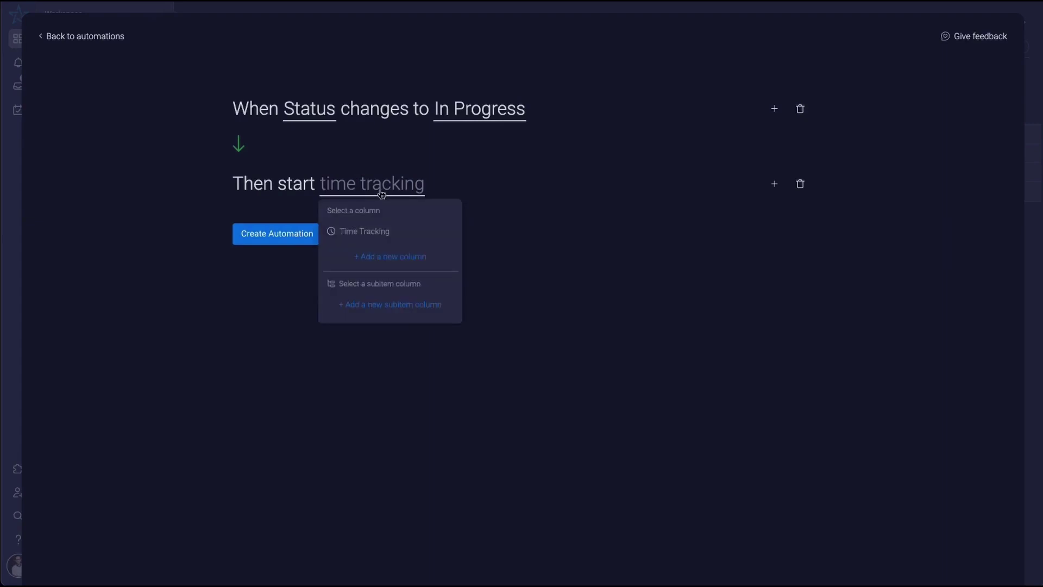
{"action": "left_click", "coordinate": [388, 235]}
{"action": "left_click", "coordinate": [280, 234]}
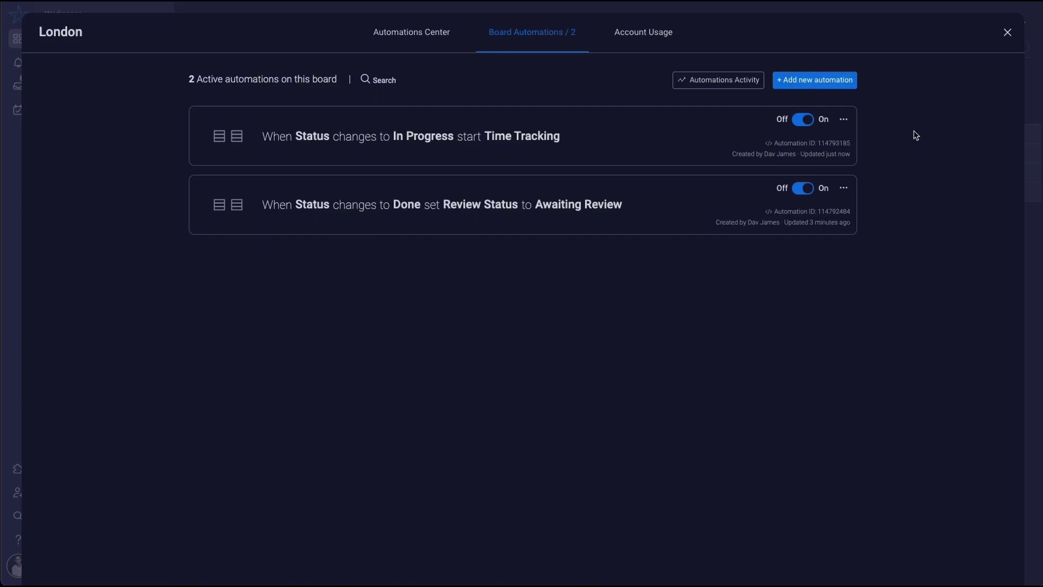
- Duplicate the automation that starts Time Tracking and set the copy's trigger to Status changing to Done
{"action": "left_click", "coordinate": [842, 118]}
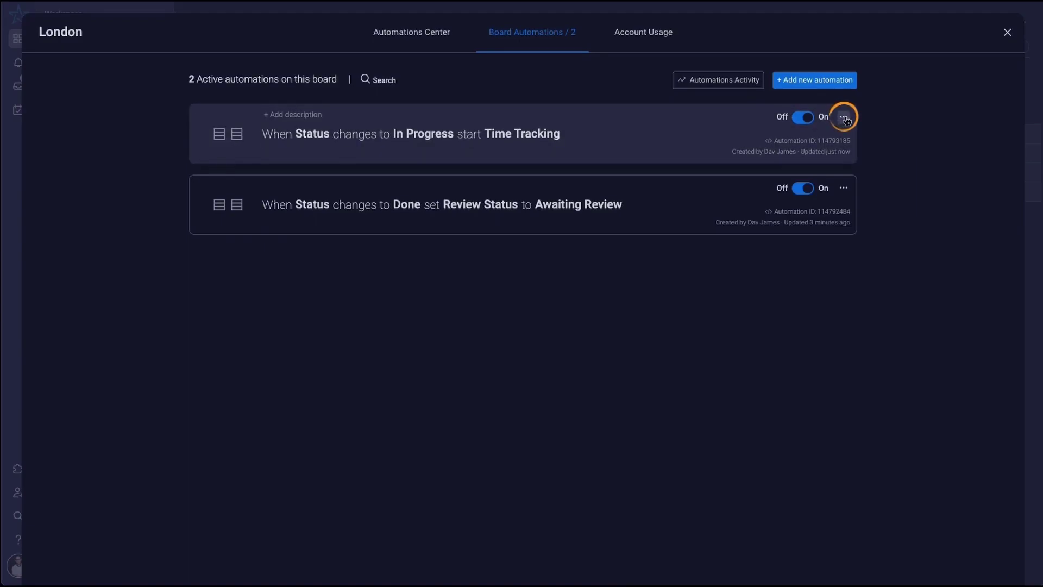
{"action": "left_click", "coordinate": [844, 118]}
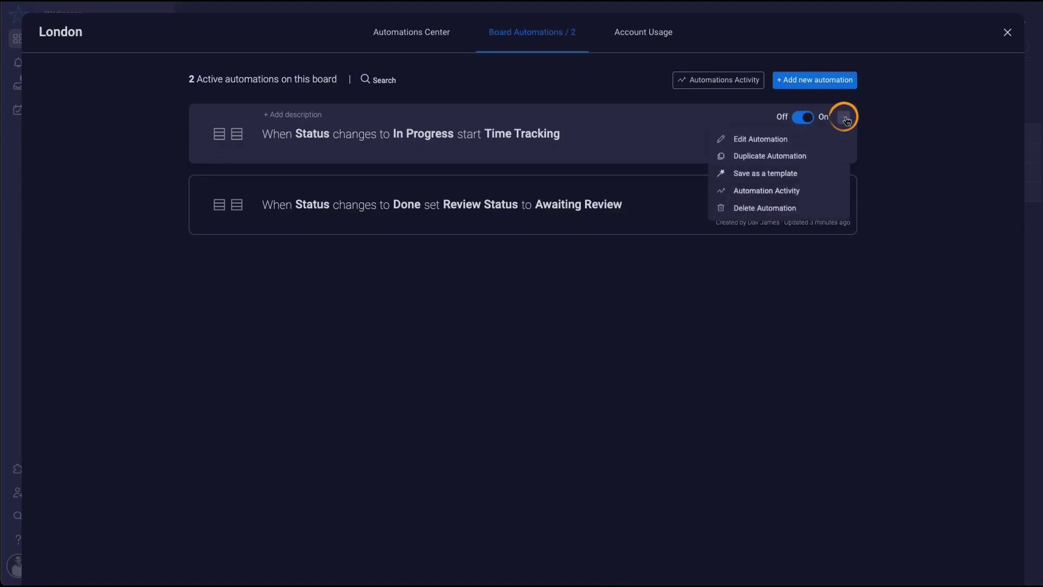
{"action": "left_click", "coordinate": [824, 162]}
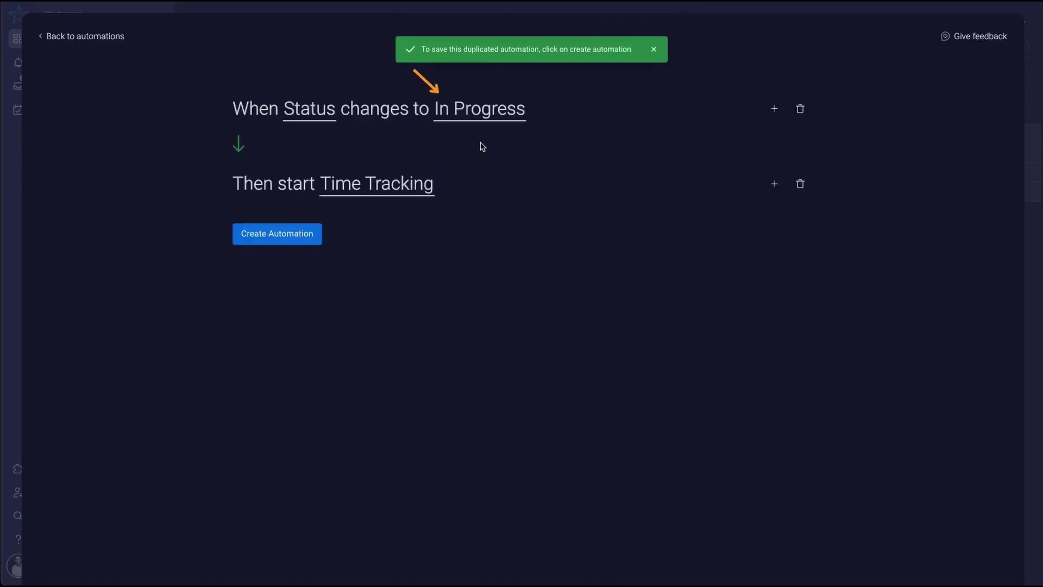
{"action": "left_click", "coordinate": [482, 115]}
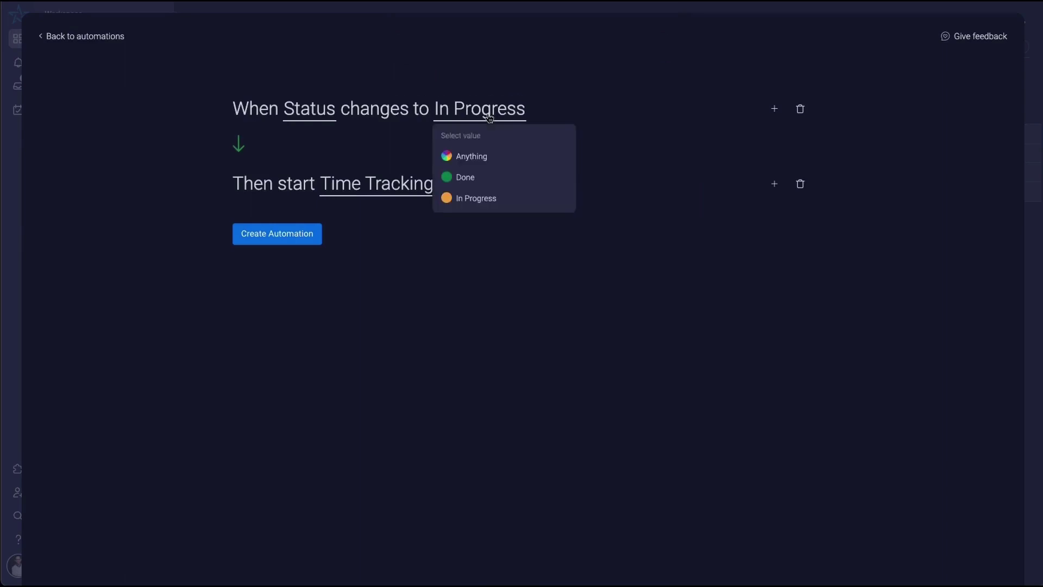
{"action": "left_click", "coordinate": [487, 181]}
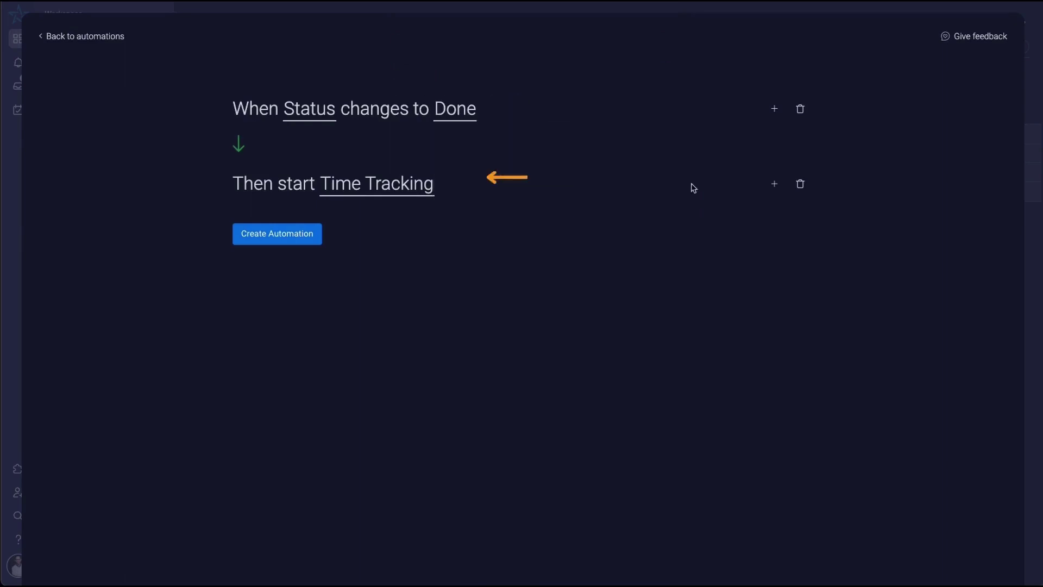
- Replace the duplicate's action with stopping the Time Tracking column and create the automation
{"action": "left_click", "coordinate": [801, 184]}
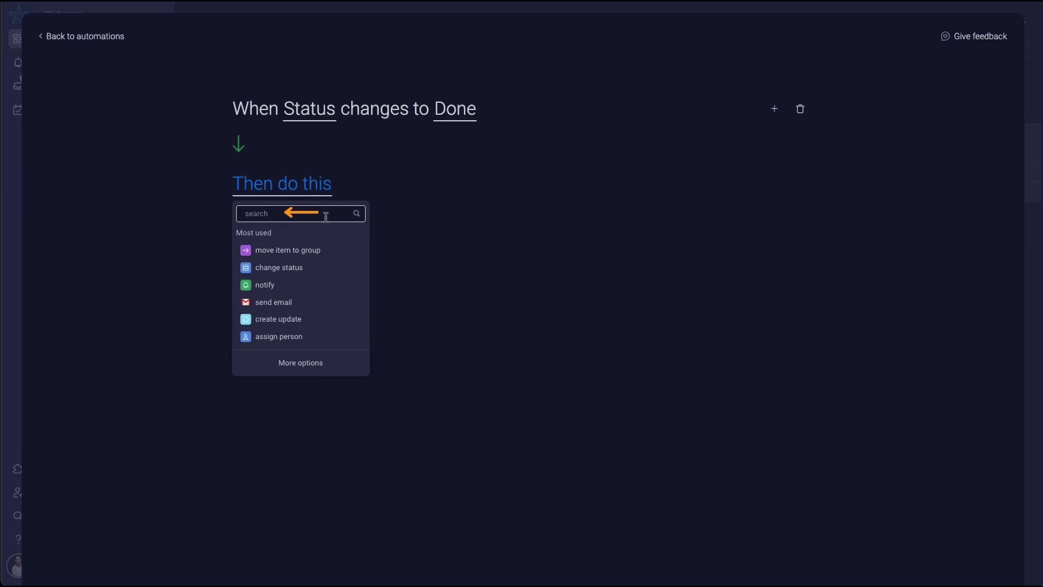
{"action": "type", "text": "stop"}
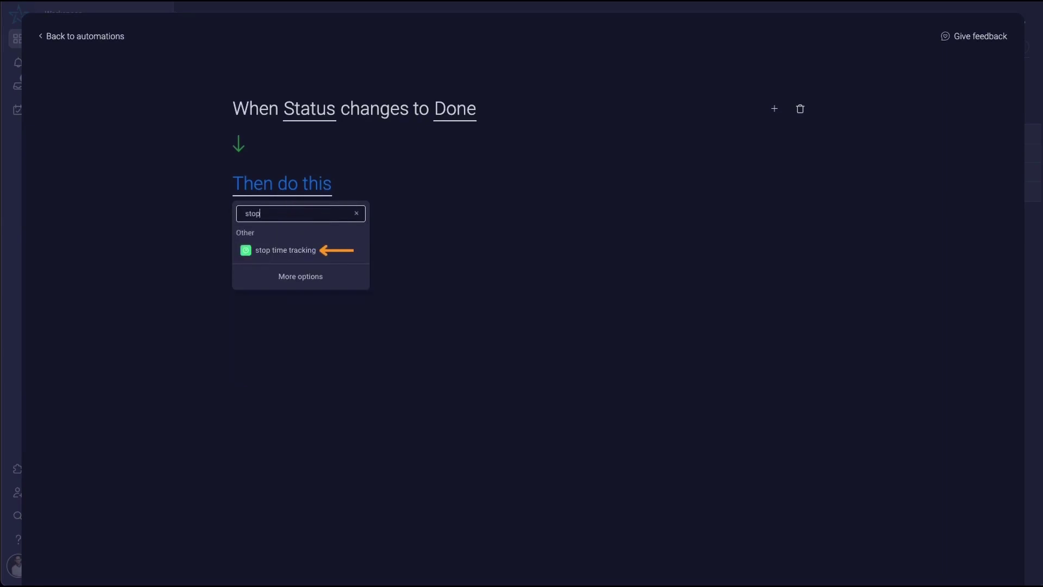
{"action": "left_click", "coordinate": [329, 258]}
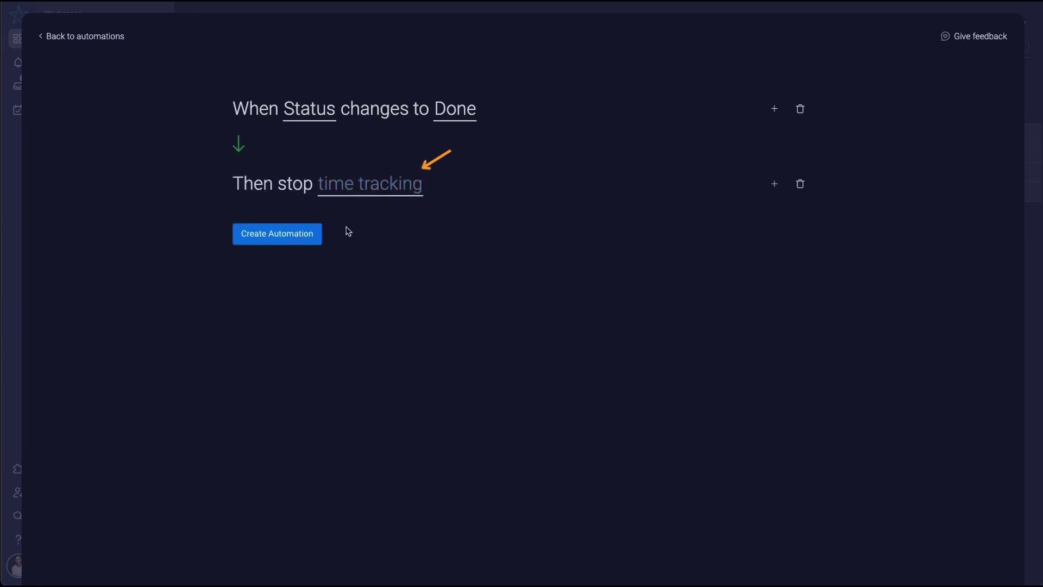
{"action": "left_click", "coordinate": [383, 190]}
{"action": "left_click", "coordinate": [382, 231]}
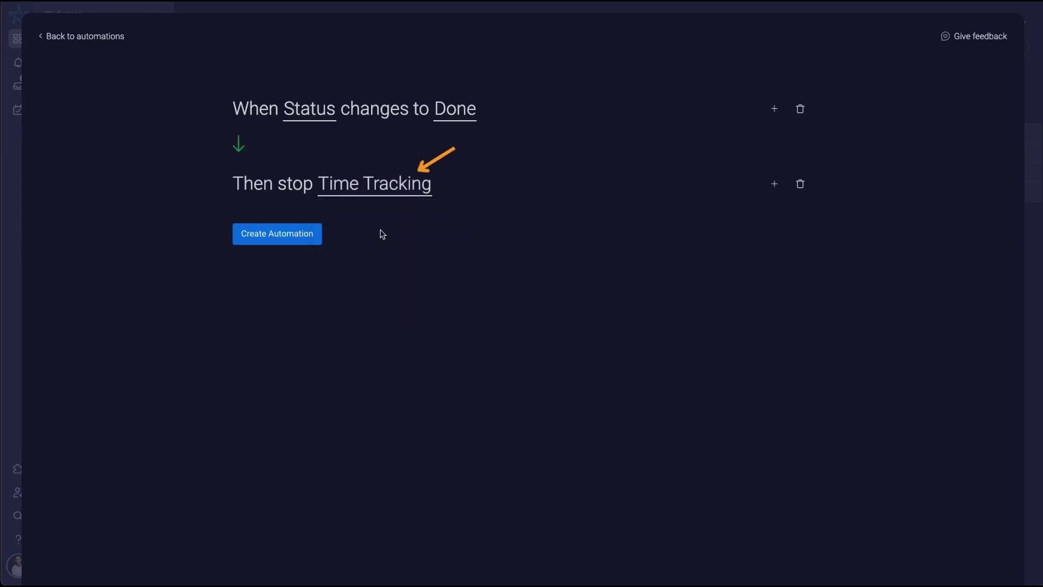
{"action": "left_click", "coordinate": [287, 239]}
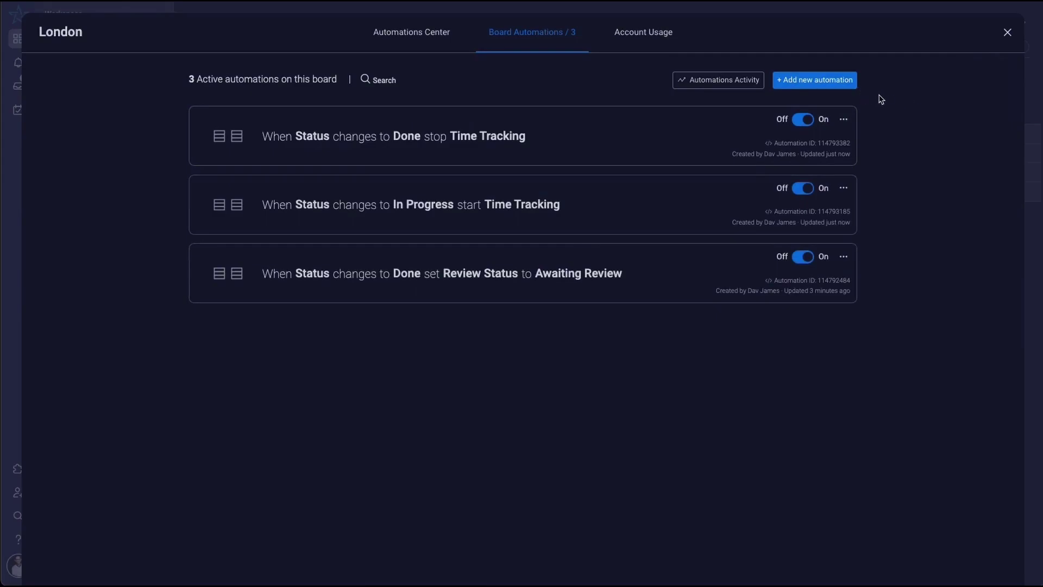
- Start a new custom automation with the trigger "When Status changes to anything"
{"action": "left_click", "coordinate": [823, 81]}
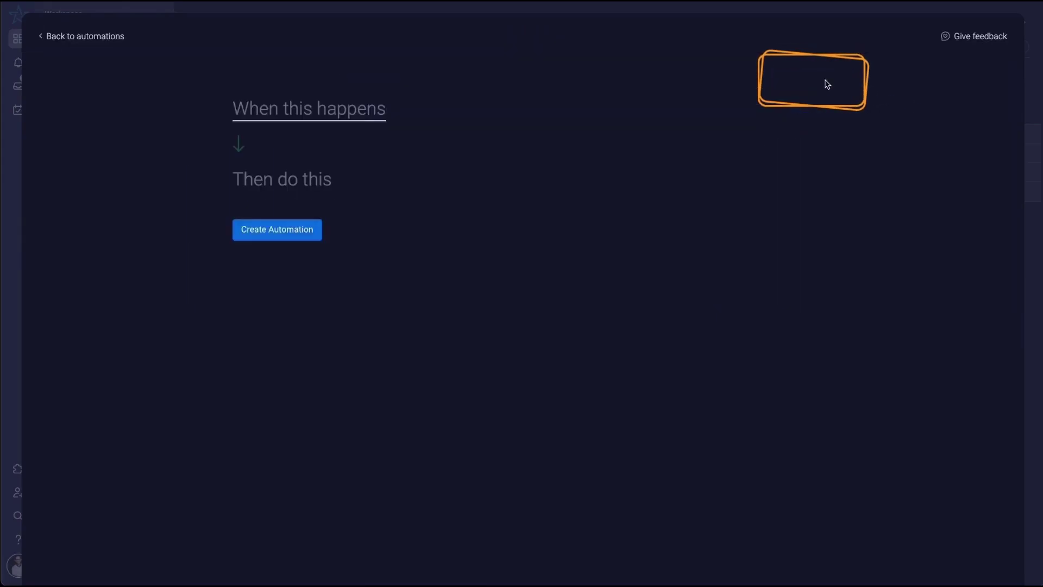
{"action": "left_click", "coordinate": [329, 119]}
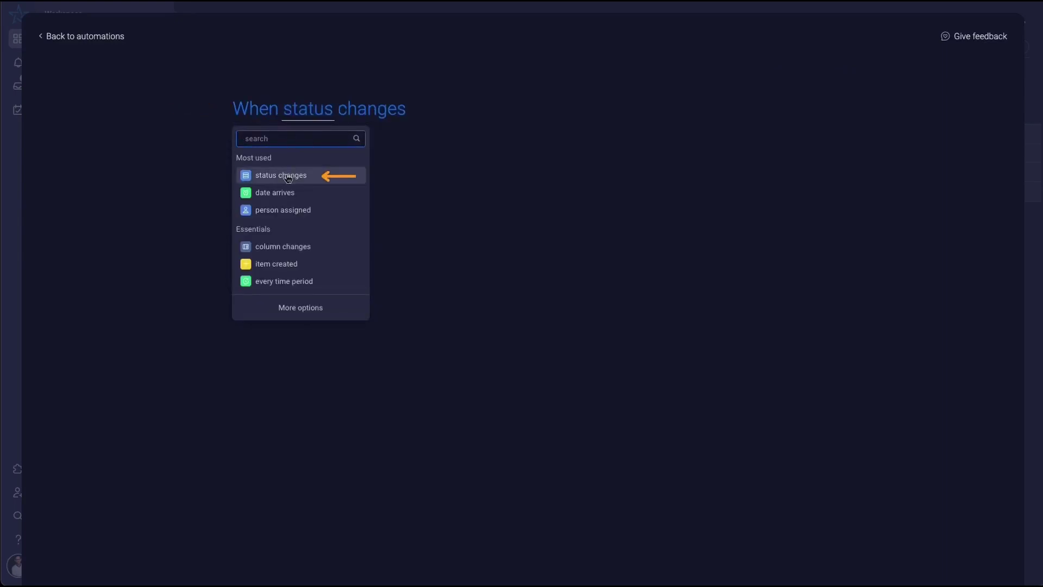
{"action": "left_click", "coordinate": [288, 177]}
{"action": "left_click", "coordinate": [313, 118]}
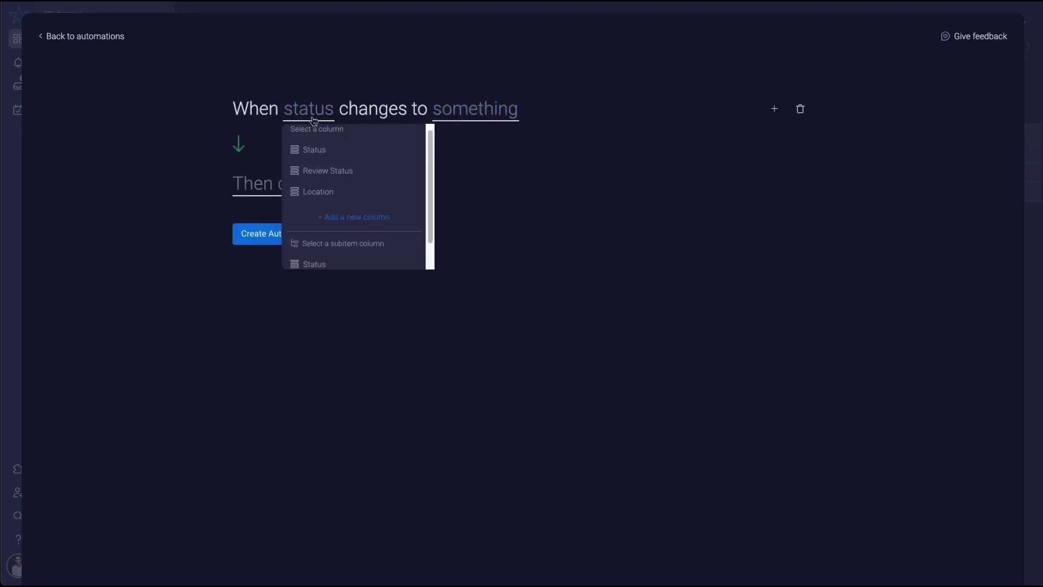
{"action": "left_click", "coordinate": [315, 150]}
{"action": "left_click", "coordinate": [484, 109]}
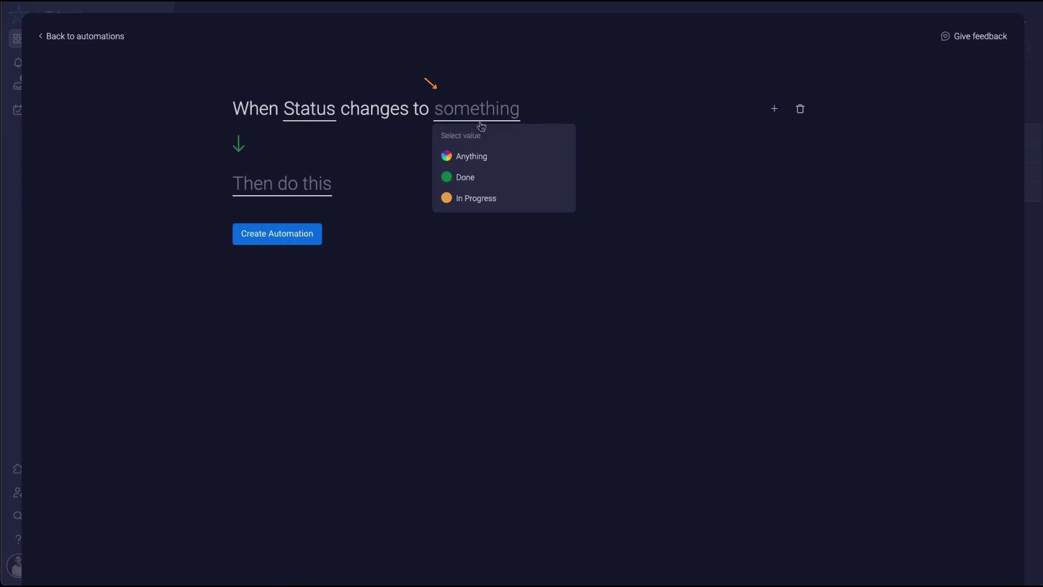
{"action": "left_click", "coordinate": [488, 157]}
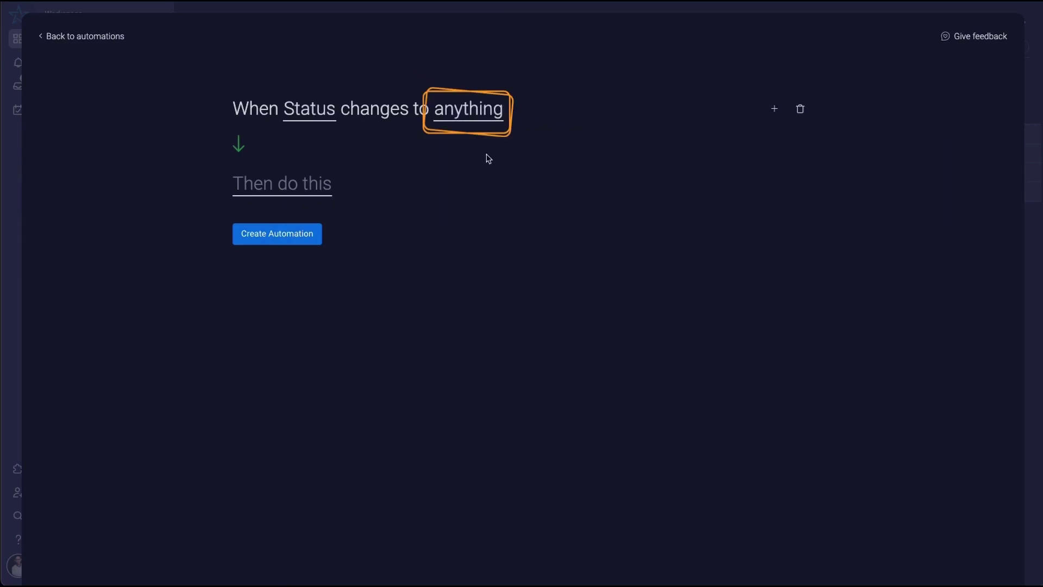
- Add the action that sets the Last Updated date to today and create the automation
{"action": "left_click", "coordinate": [305, 192]}
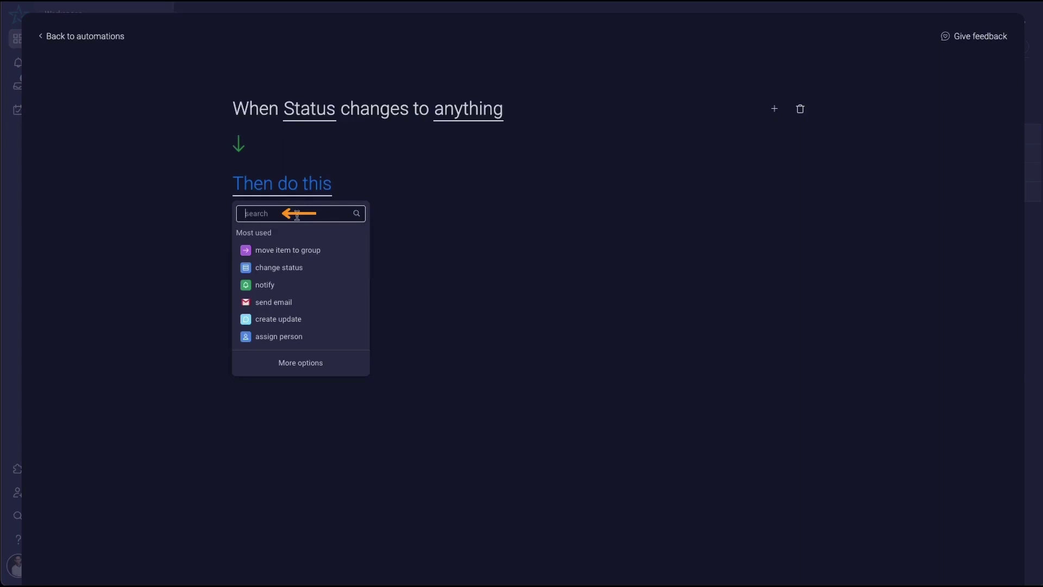
{"action": "type", "text": "set"}
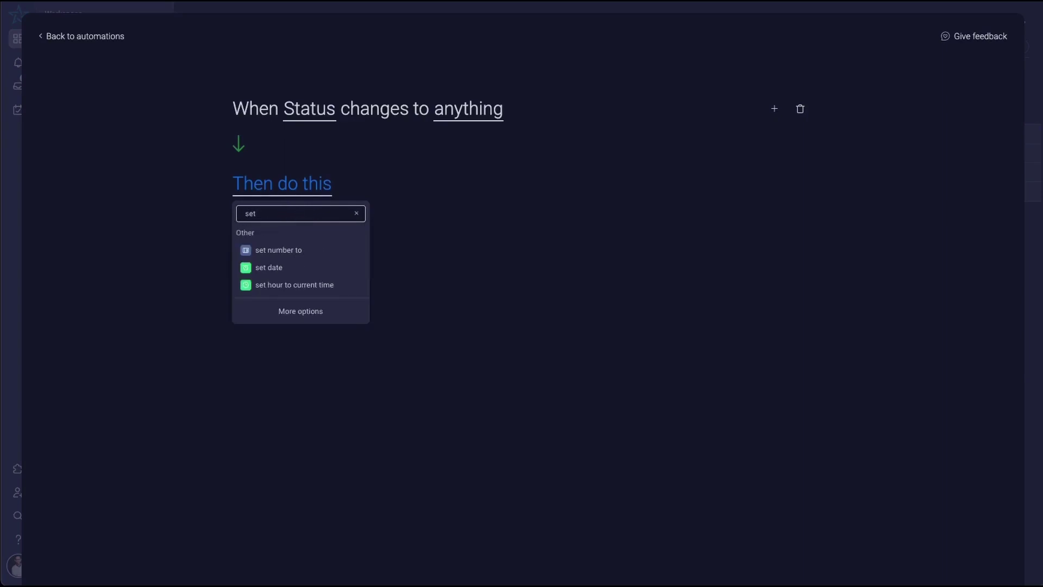
{"action": "left_click", "coordinate": [303, 267]}
{"action": "left_click", "coordinate": [326, 184]}
{"action": "left_click", "coordinate": [354, 222]}
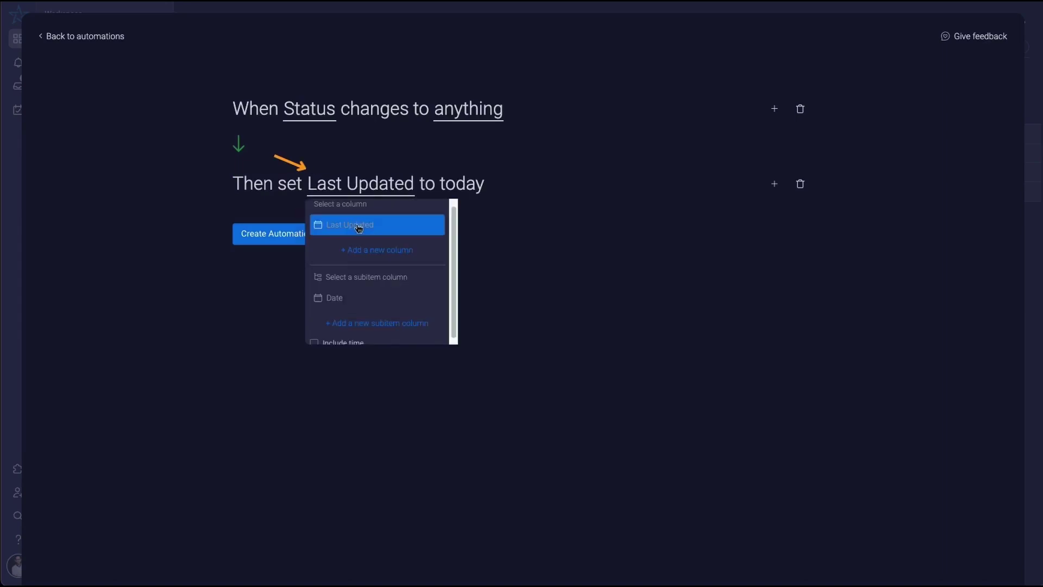
{"action": "left_click", "coordinate": [367, 228]}
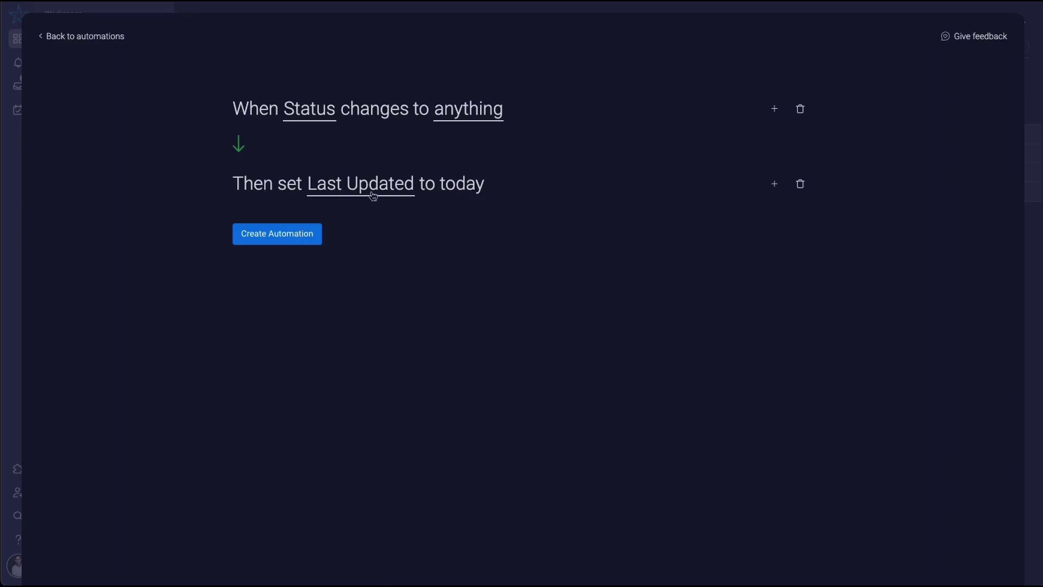
{"action": "left_click", "coordinate": [310, 236]}
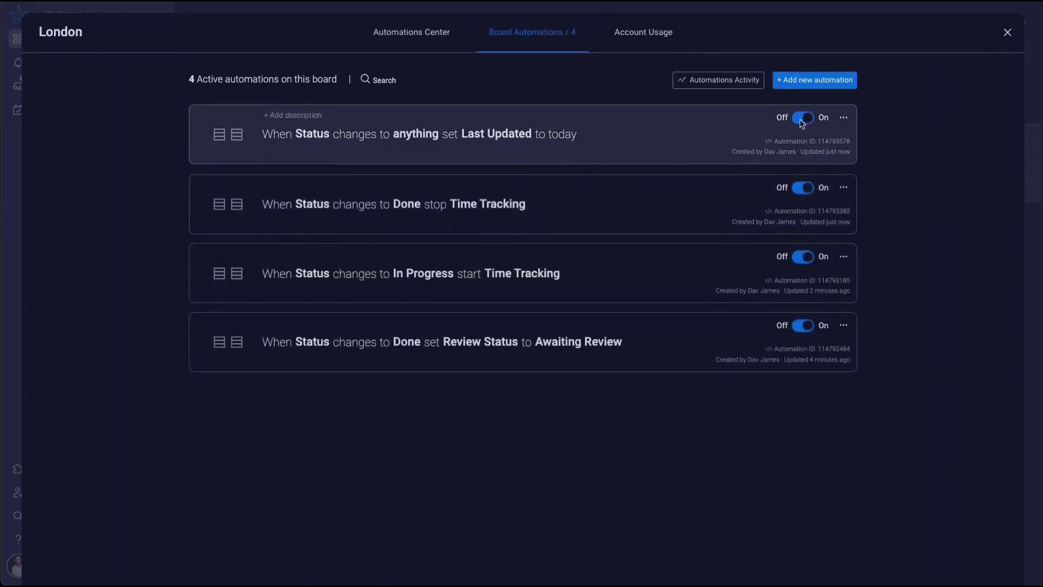
- Return to the London board and set the test item's Status to In Progress
{"action": "left_click", "coordinate": [1006, 33]}
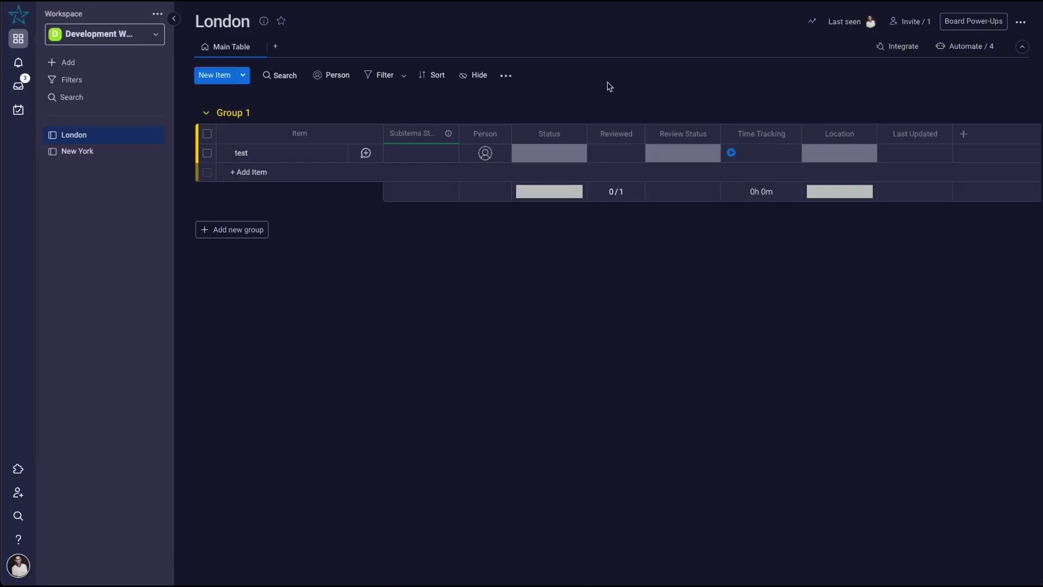
{"action": "left_click", "coordinate": [549, 156]}
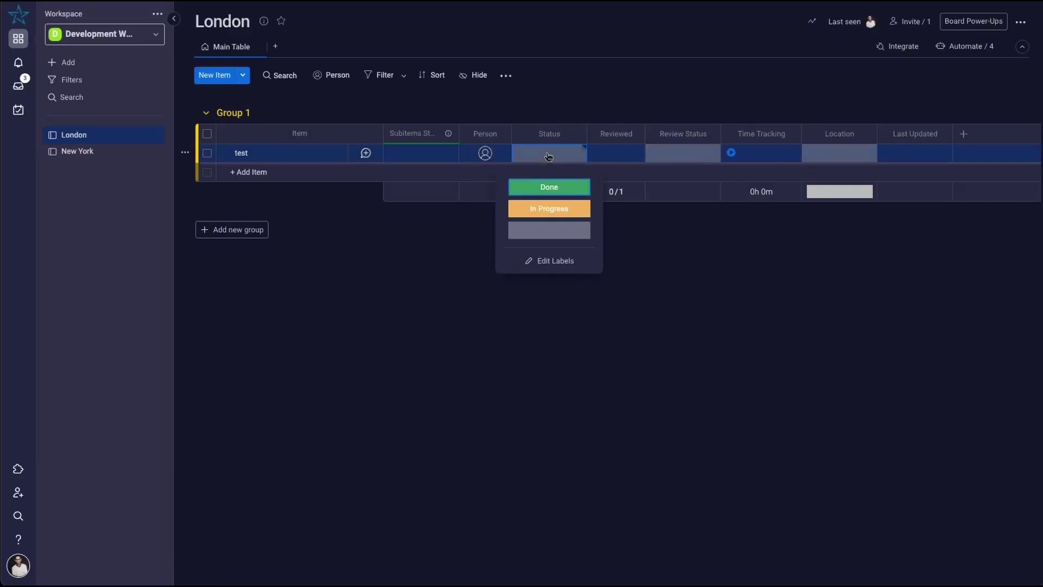
{"action": "left_click", "coordinate": [554, 209]}
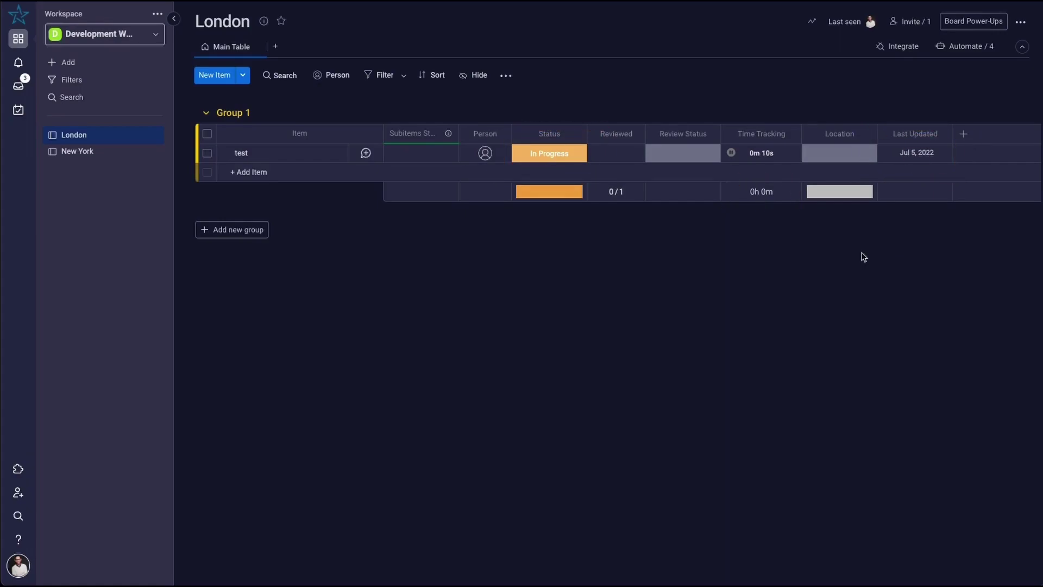
- Set the test item's Status to Done and tick its Reviewed checkbox
{"action": "left_click", "coordinate": [563, 156]}
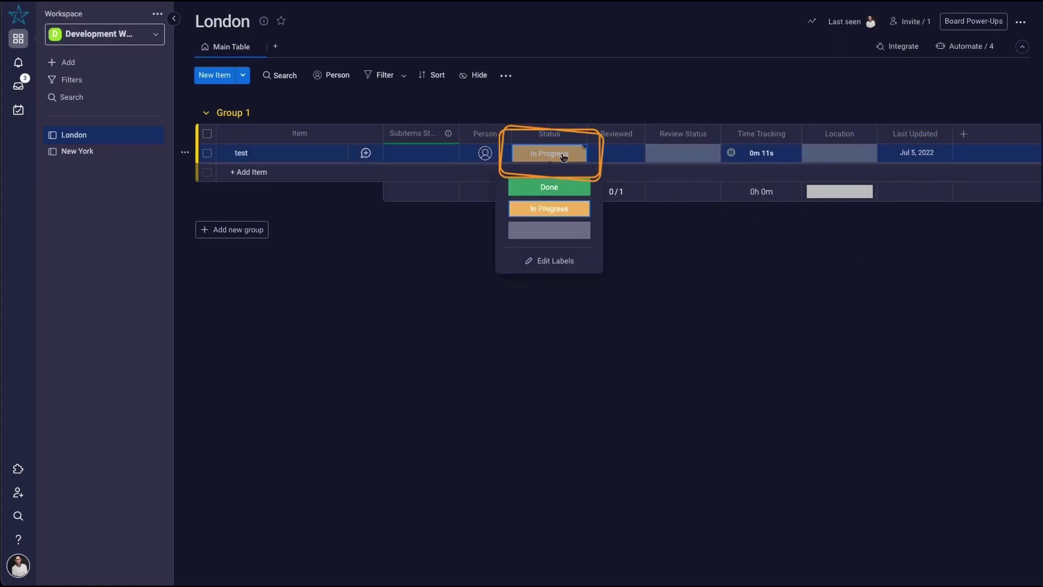
{"action": "left_click", "coordinate": [567, 188]}
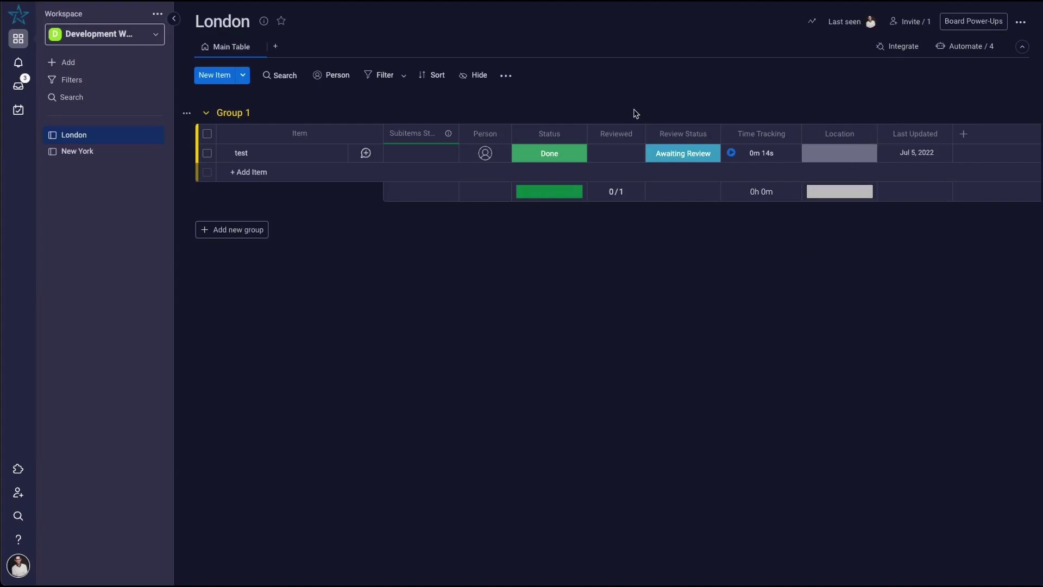
{"action": "left_click", "coordinate": [622, 156]}
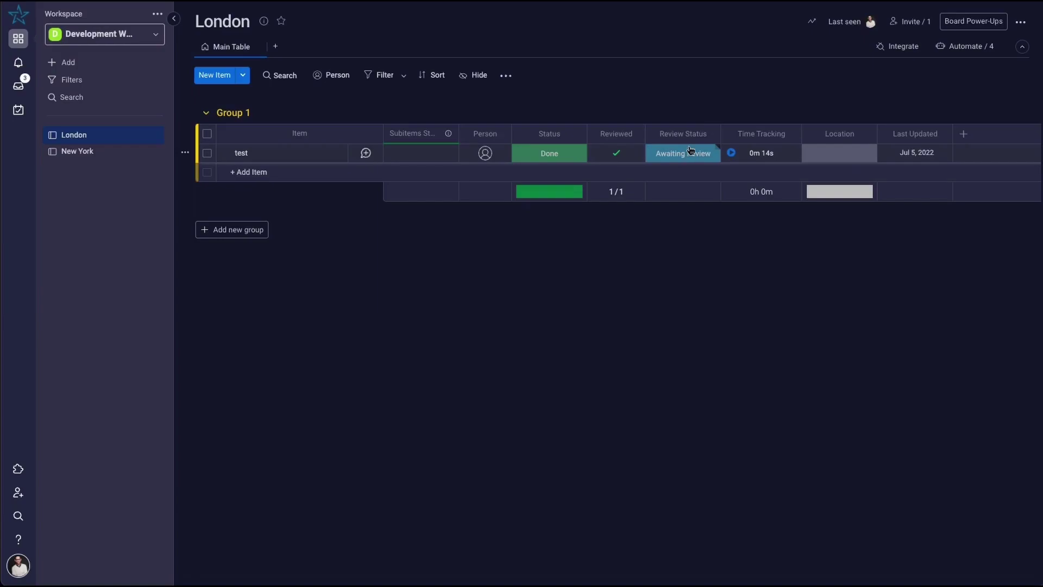
{"action": "left_click", "coordinate": [690, 151]}
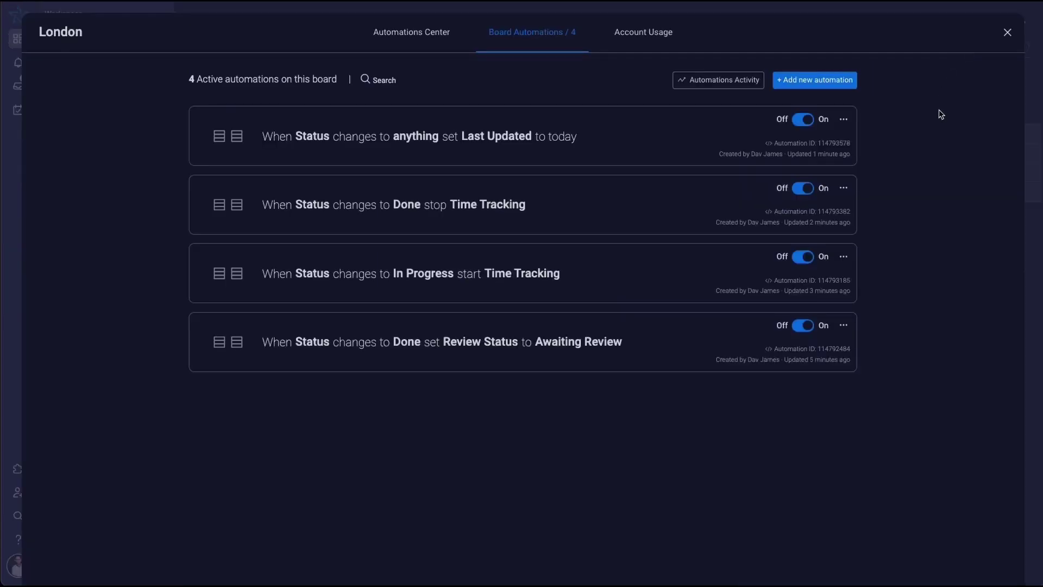
- Start a new custom automation with the trigger "When Reviewed changes"
{"action": "left_click", "coordinate": [838, 82]}
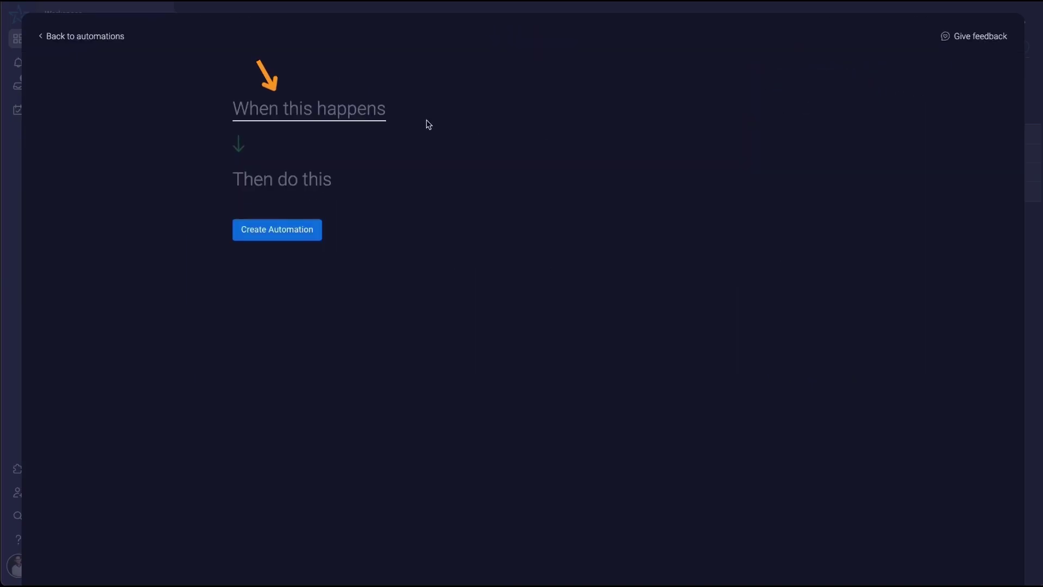
{"action": "left_click", "coordinate": [319, 109]}
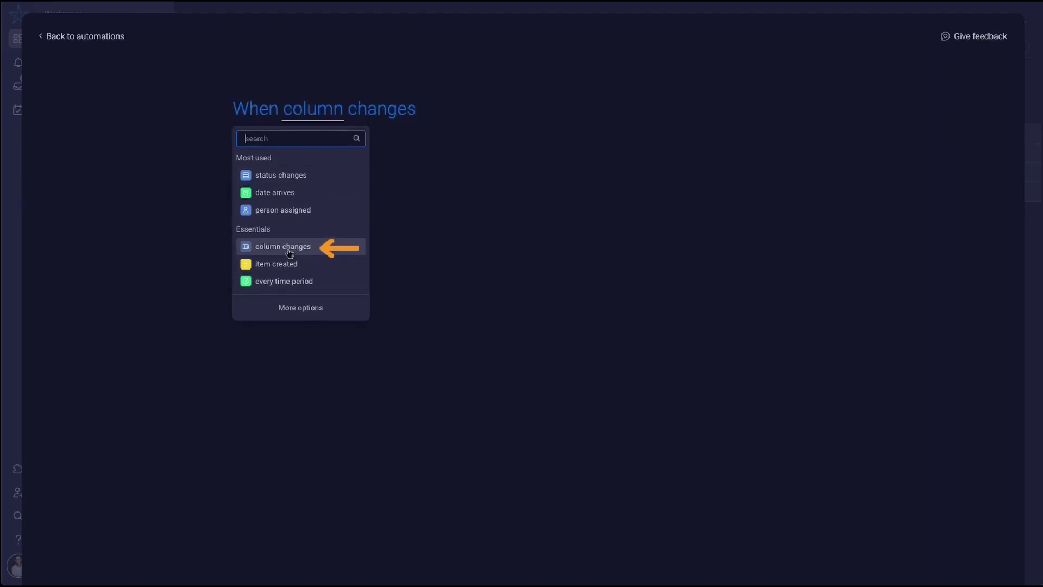
{"action": "left_click", "coordinate": [289, 253]}
{"action": "left_click", "coordinate": [323, 118]}
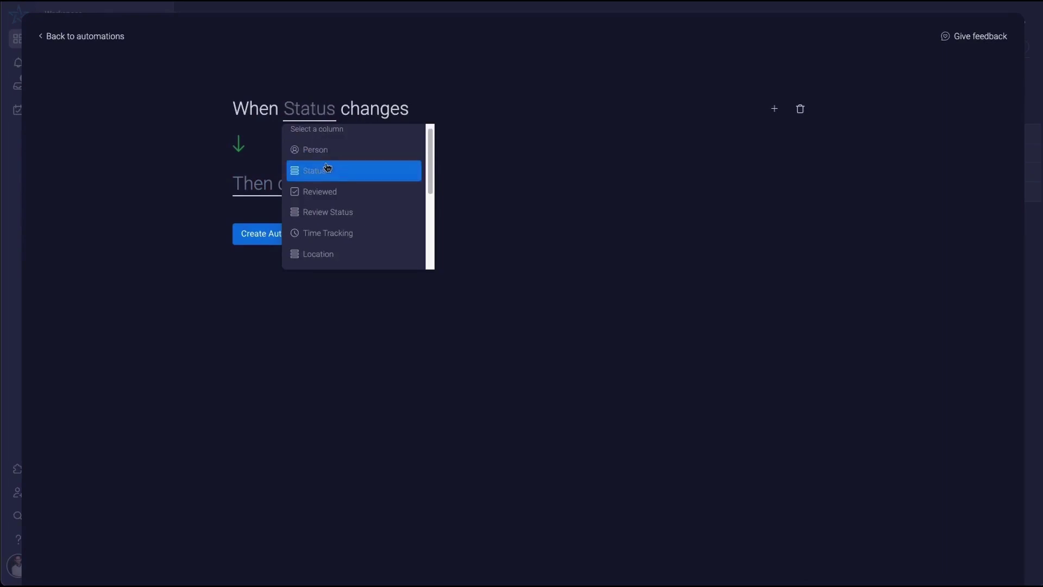
{"action": "left_click", "coordinate": [344, 196]}
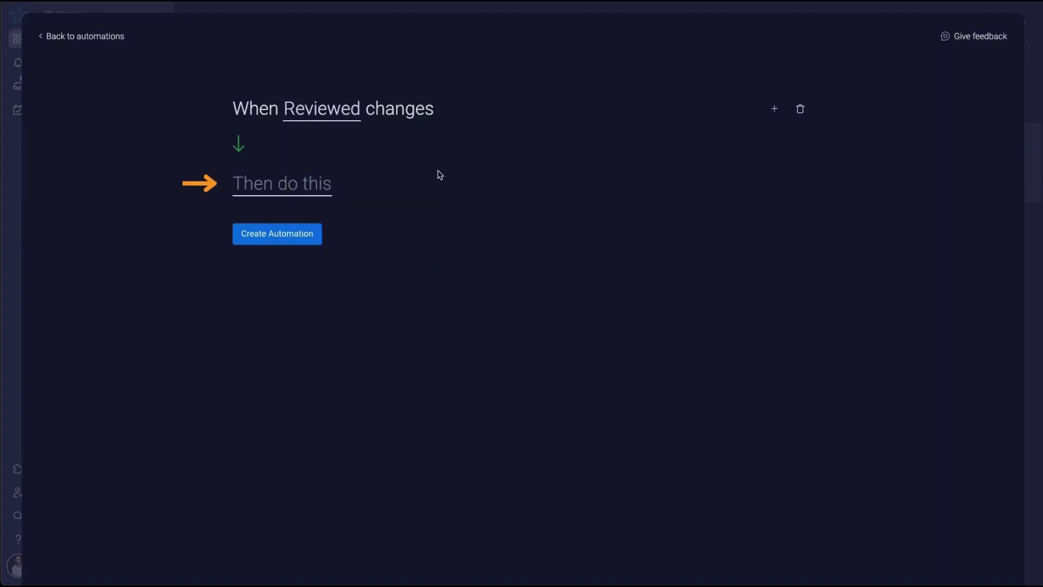
- Add the action that sets Review Status to Passed and create the automation
{"action": "left_click", "coordinate": [314, 203]}
{"action": "left_click", "coordinate": [293, 269]}
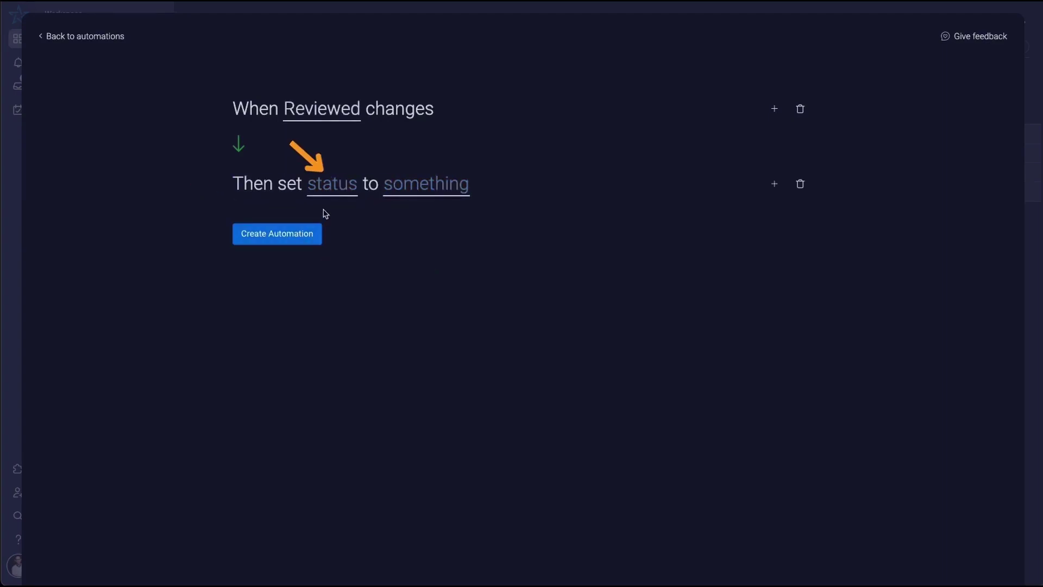
{"action": "left_click", "coordinate": [336, 191]}
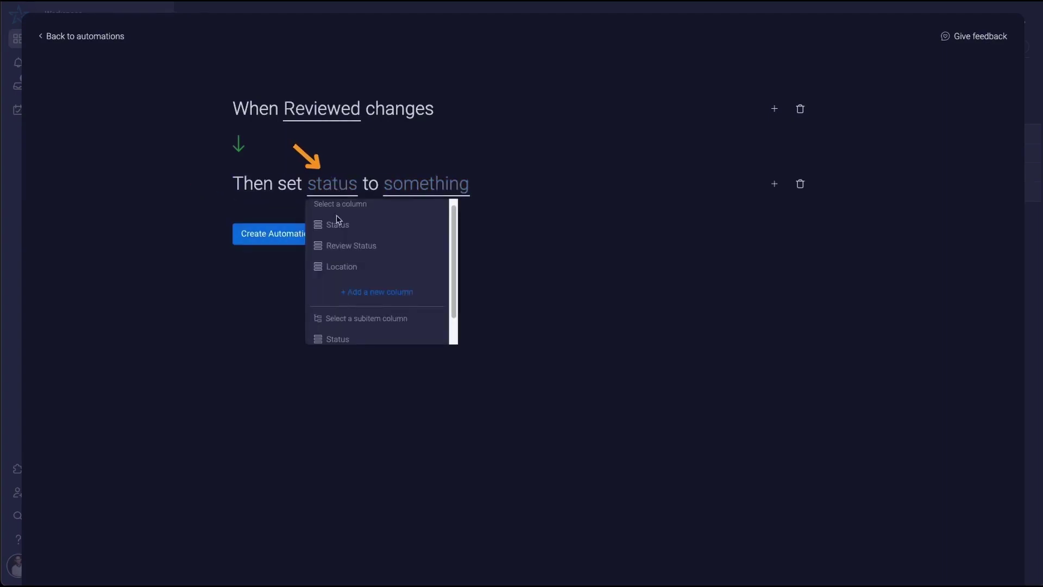
{"action": "left_click", "coordinate": [343, 245]}
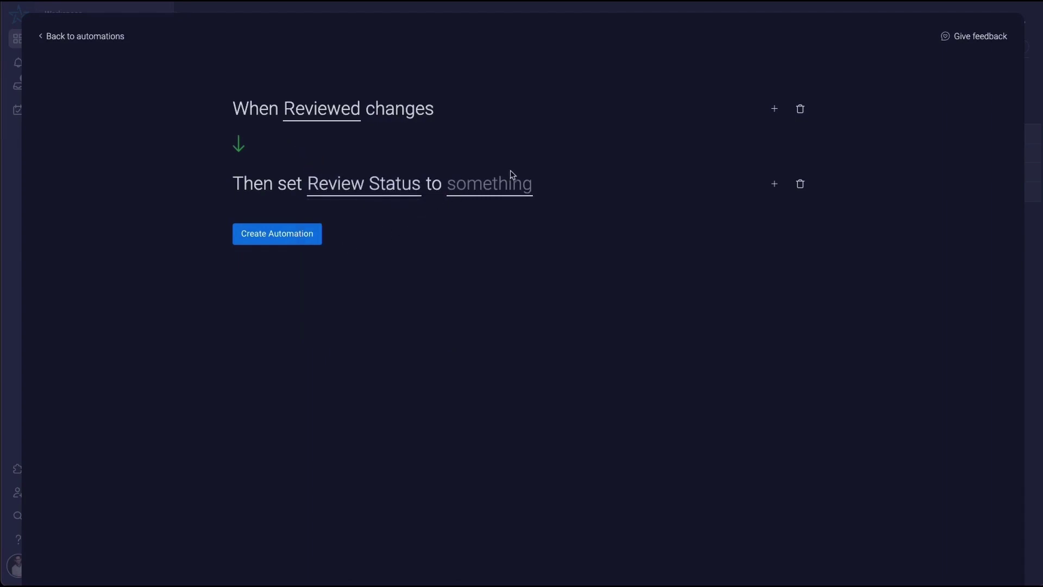
{"action": "left_click", "coordinate": [501, 187]}
{"action": "left_click", "coordinate": [491, 251]}
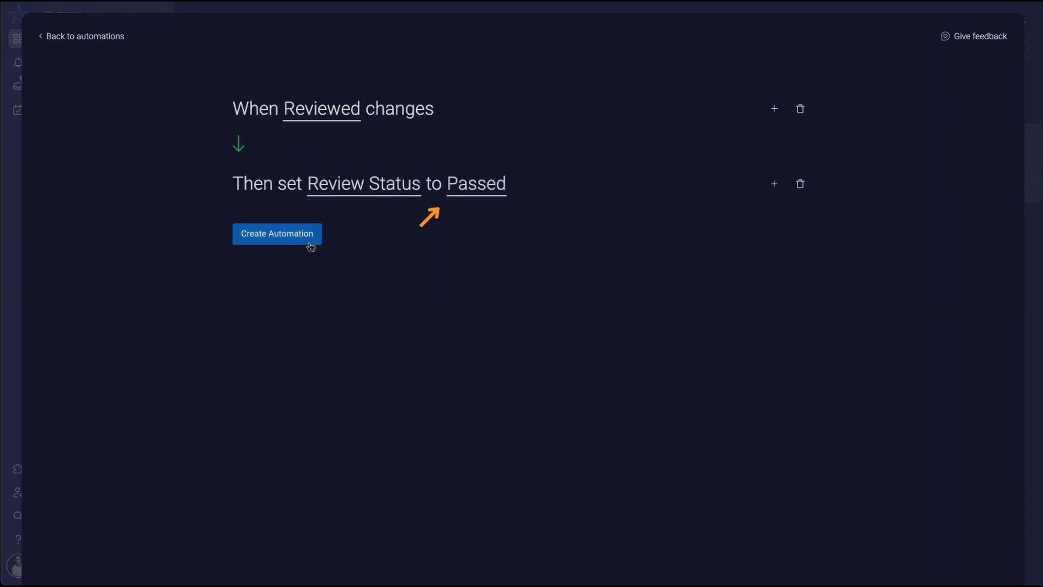
{"action": "left_click", "coordinate": [306, 241]}
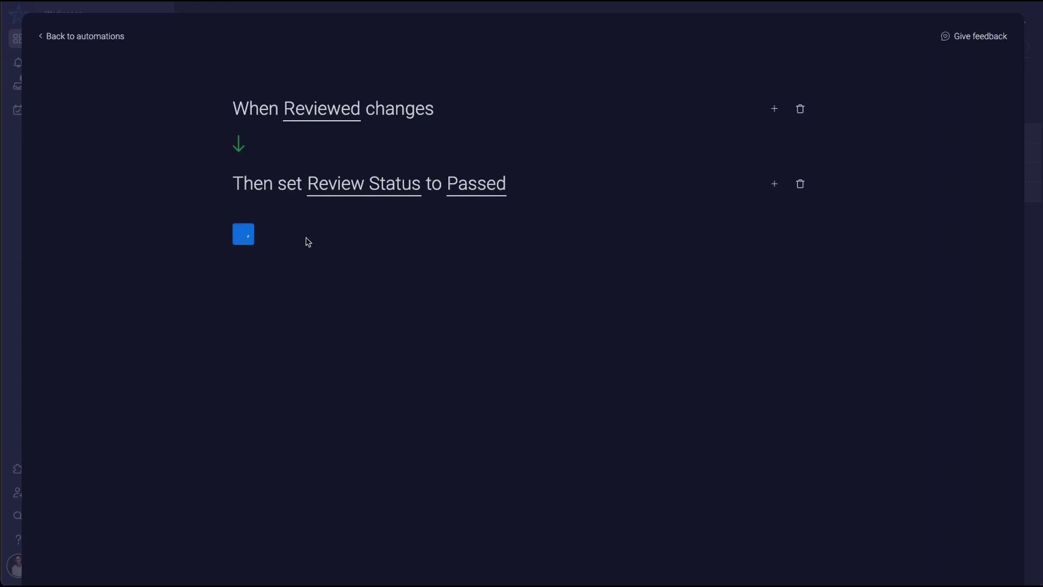
- Return to the board and tick the test item's Reviewed checkbox to try the new automation
{"action": "left_click", "coordinate": [1009, 34]}
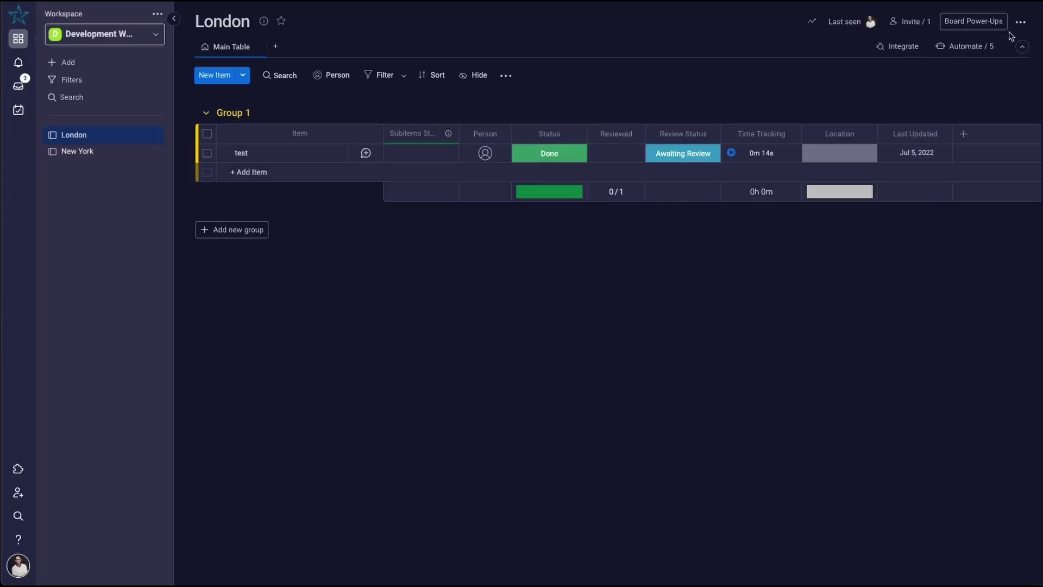
{"action": "left_click", "coordinate": [620, 158]}
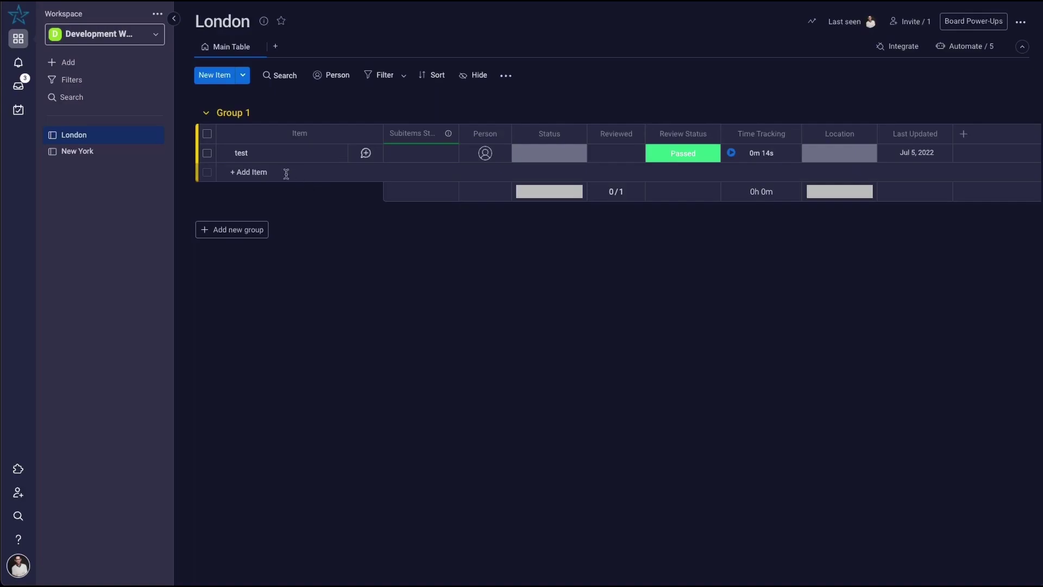
- Expand the test item and add three subitems named task 1, task 2 and task 3
{"action": "left_click", "coordinate": [223, 154]}
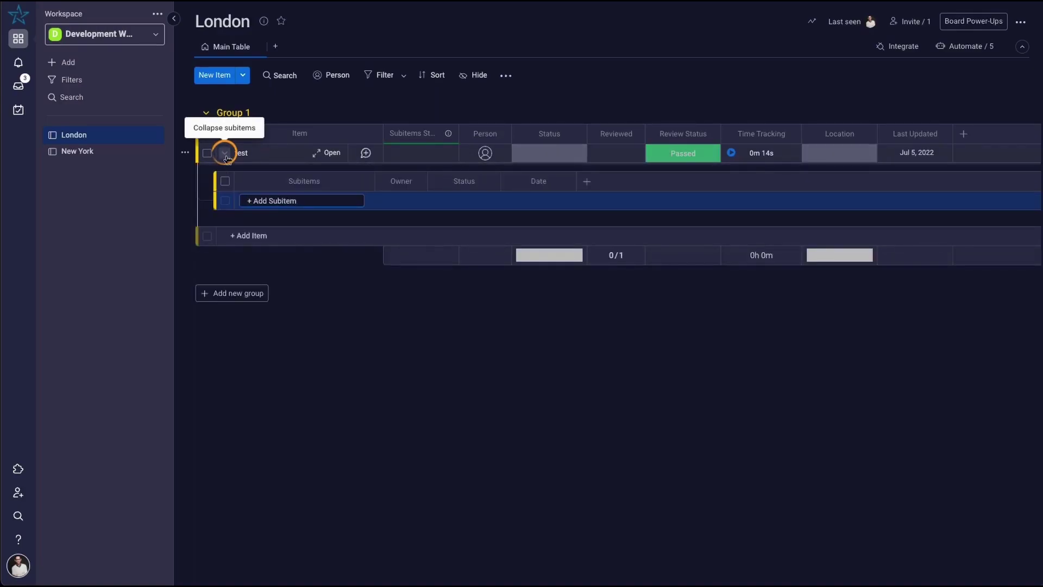
{"action": "left_click", "coordinate": [225, 154]}
{"action": "left_click", "coordinate": [226, 155]}
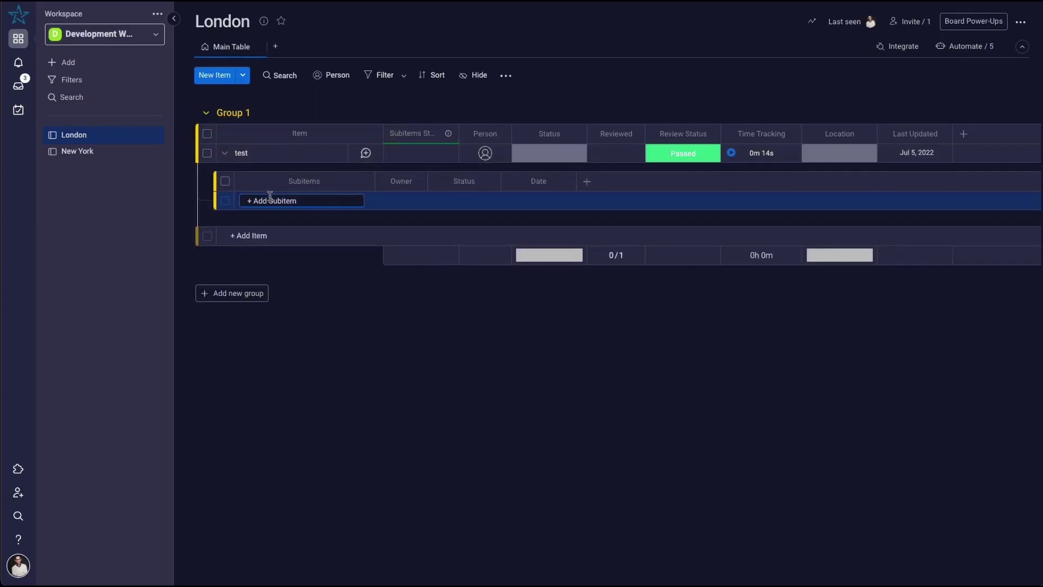
{"action": "type", "text": "task 1"}
{"action": "key", "text": "Return"}
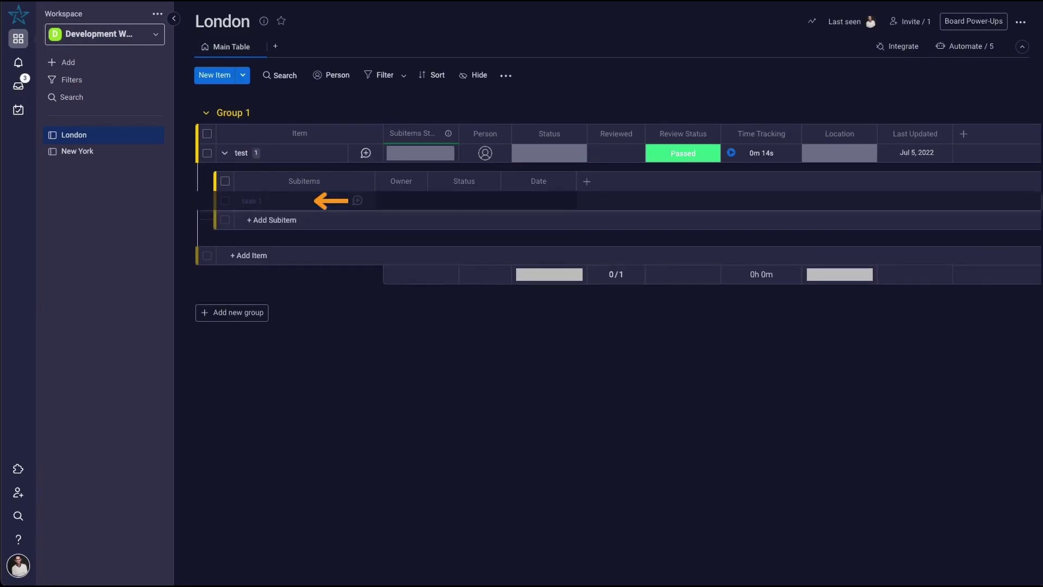
{"action": "type", "text": "task 2"}
{"action": "key", "text": "Return"}
{"action": "type", "text": "task 3"}
{"action": "key", "text": "Return"}
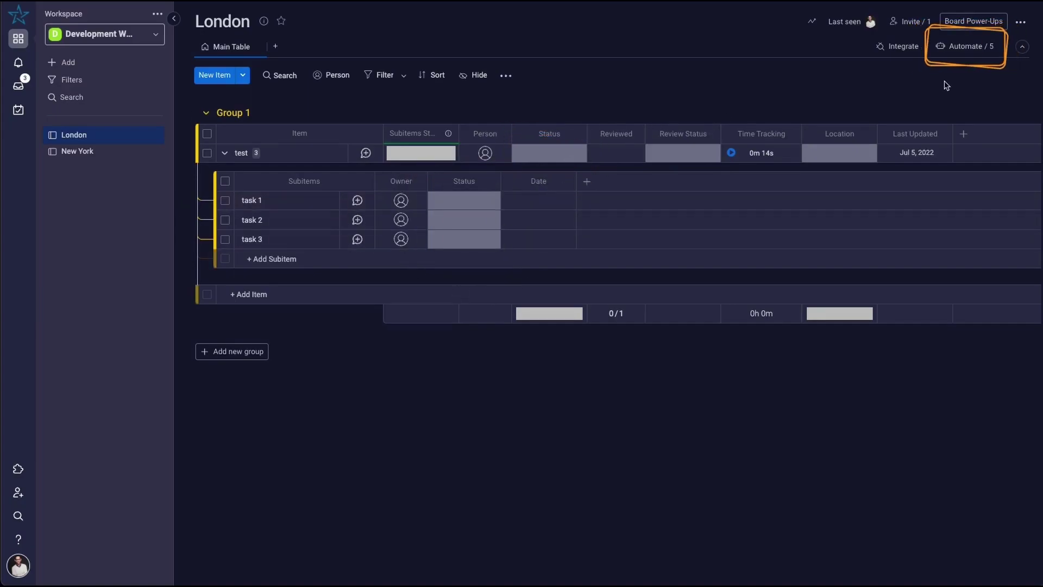
- Search the automation templates for "subitem" and choose the featured one that changes the item's status when all subitems have a given status
{"action": "left_click", "coordinate": [962, 47]}
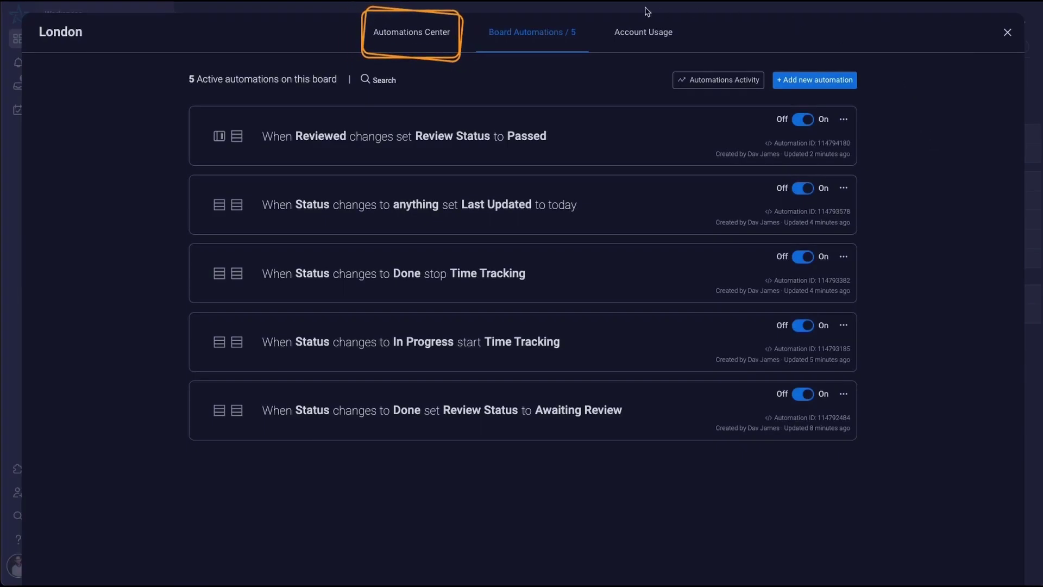
{"action": "left_click", "coordinate": [435, 42]}
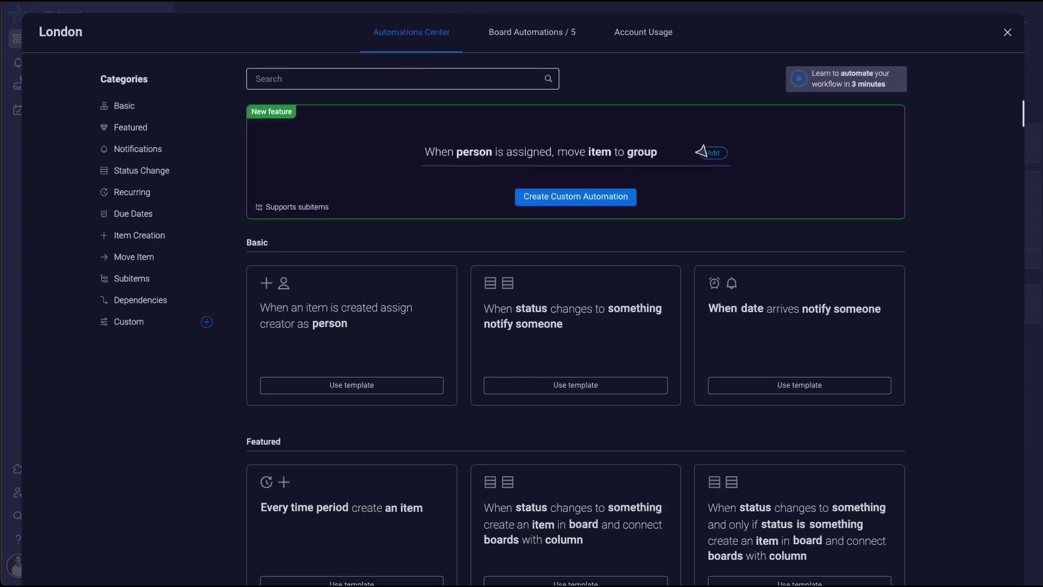
{"action": "type", "text": "sub"}
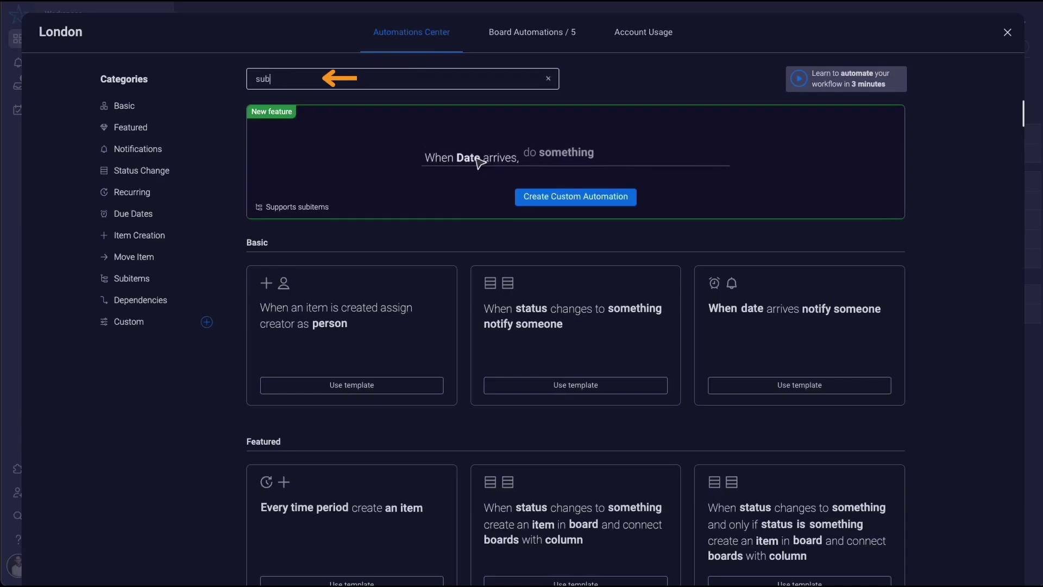
{"action": "type", "text": "item"}
{"action": "scroll", "coordinate": [585, 358], "scroll_direction": "down", "scroll_amount": 6}
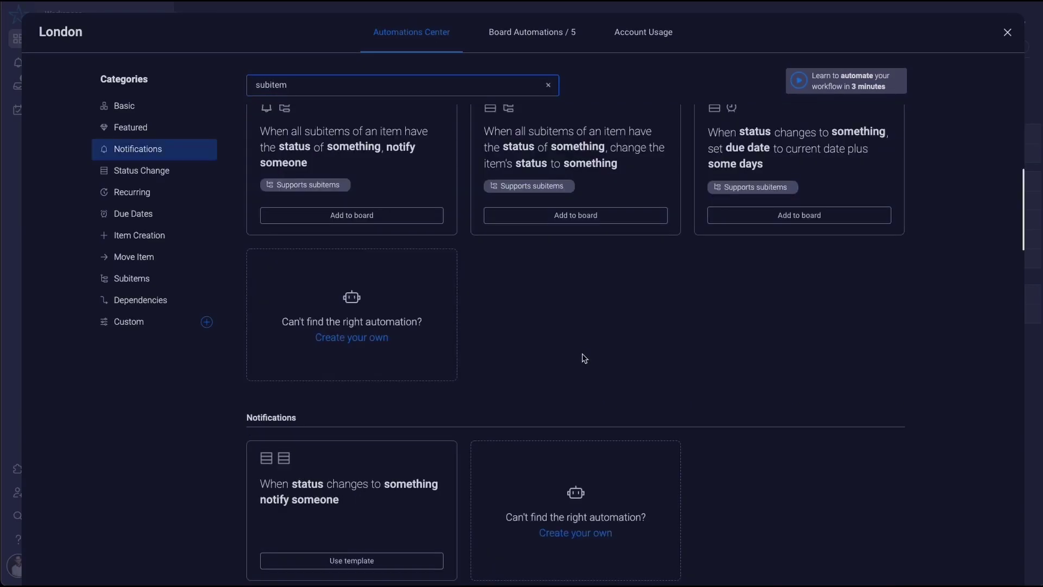
{"action": "scroll", "coordinate": [579, 278], "scroll_direction": "up", "scroll_amount": 3}
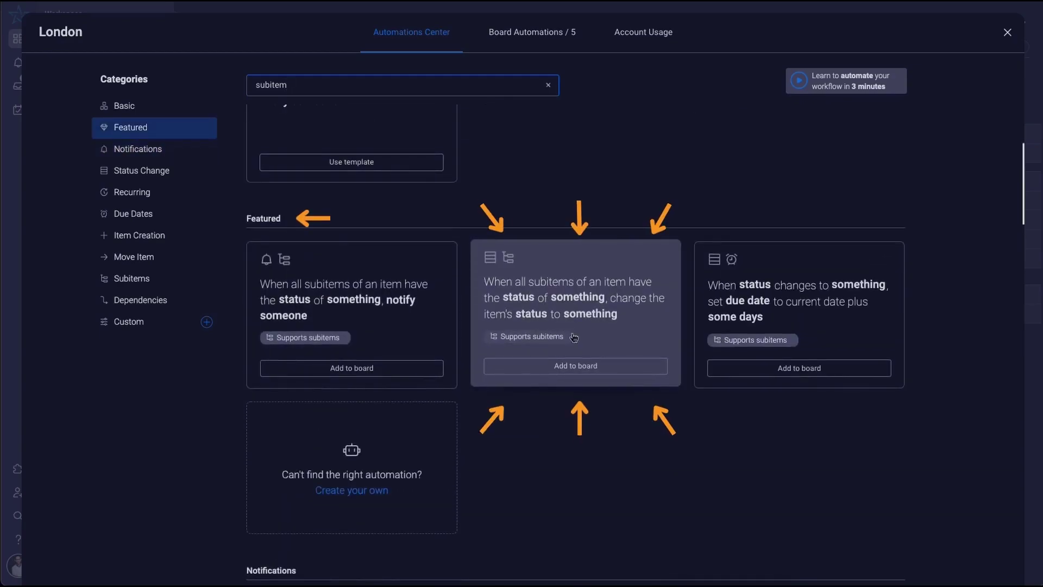
{"action": "left_click", "coordinate": [608, 349]}
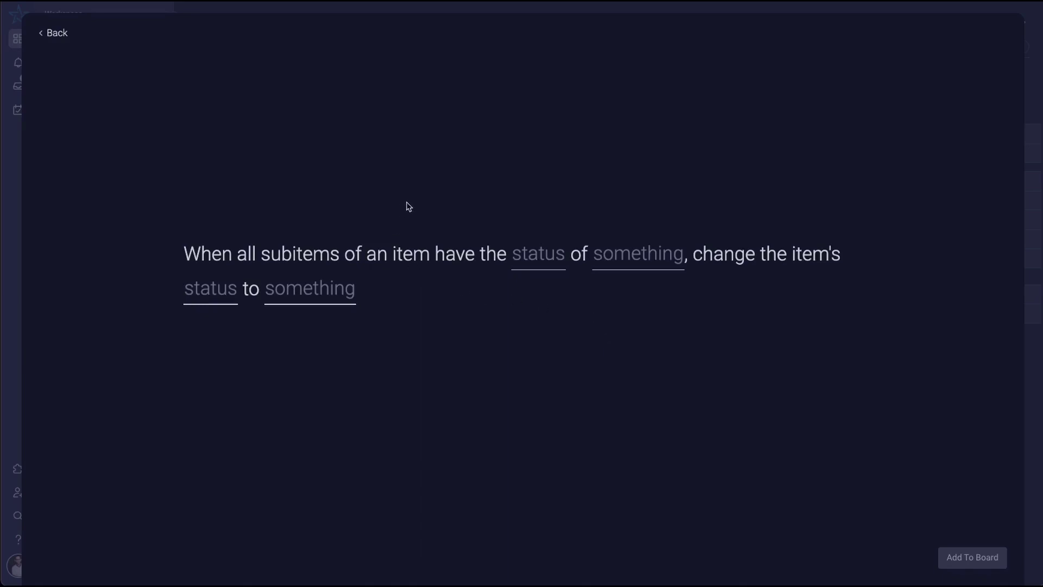
- Set the template's condition to all subitems having the subitem Status of Done
{"action": "left_click", "coordinate": [532, 262]}
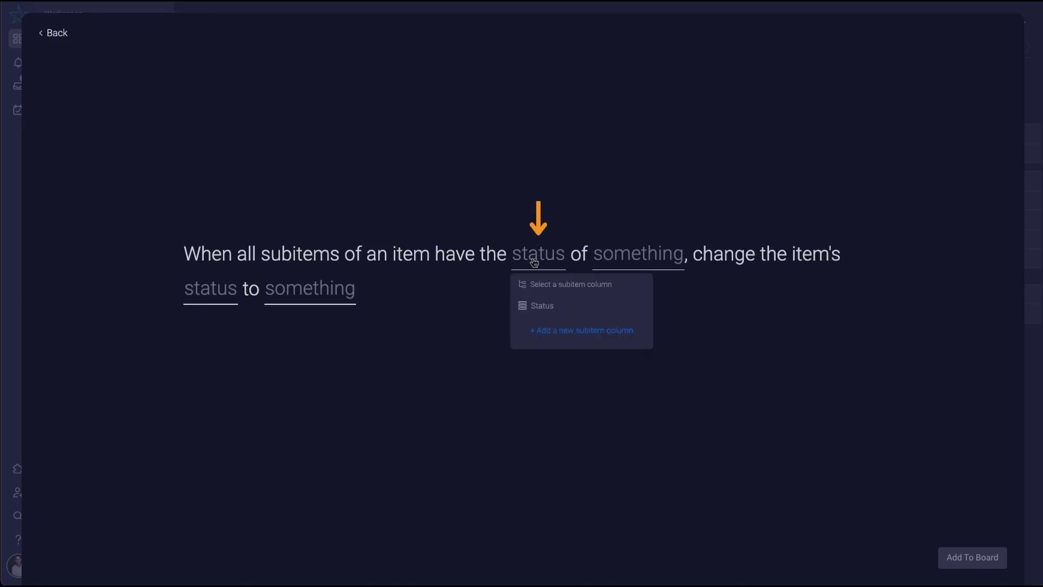
{"action": "left_click", "coordinate": [546, 306]}
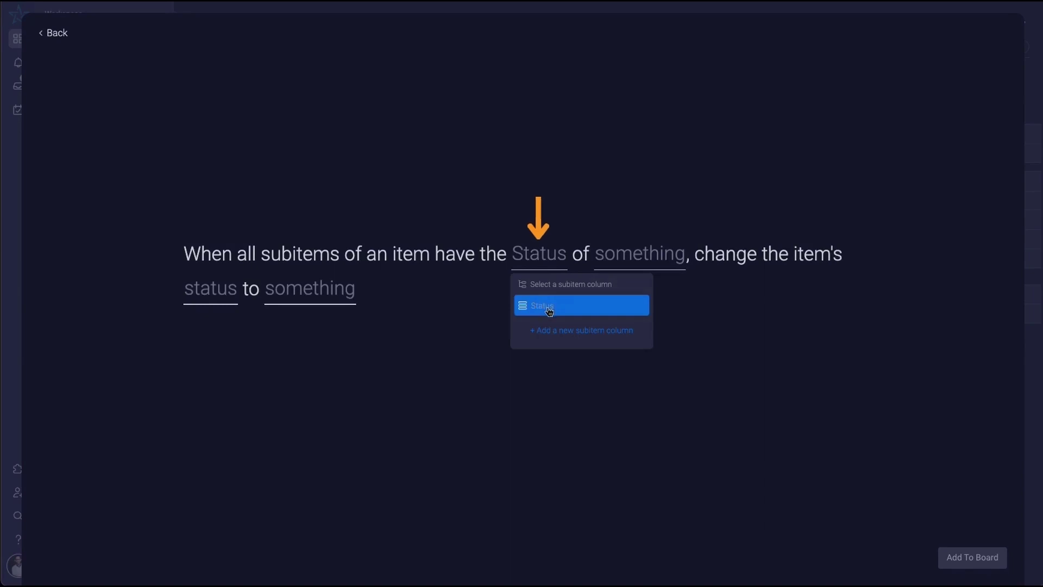
{"action": "left_click", "coordinate": [719, 262]}
{"action": "left_click", "coordinate": [722, 373]}
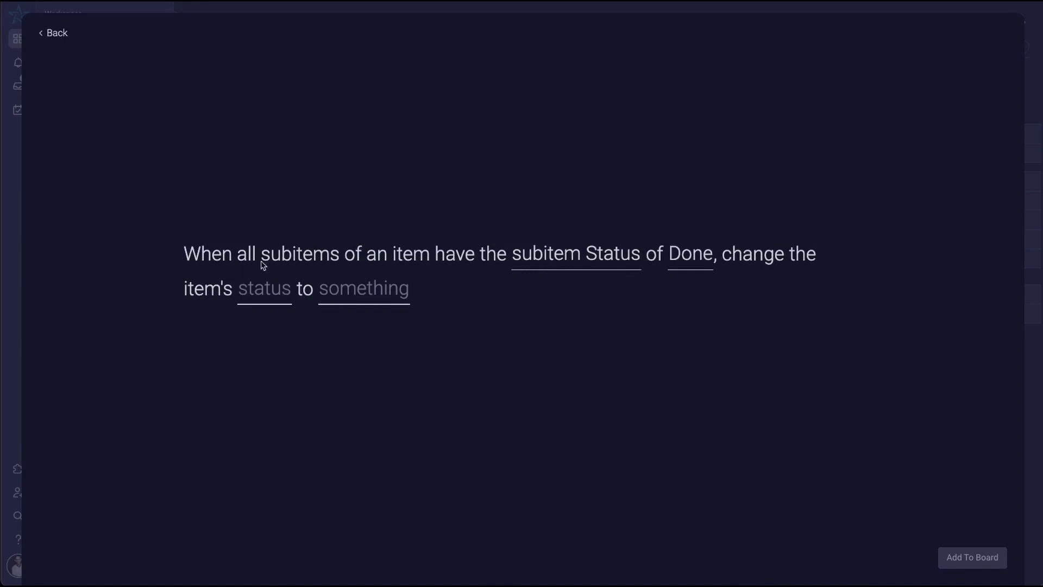
- Make the automation change the item's Status to Done, add it to the board and return to the table
{"action": "left_click", "coordinate": [270, 295]}
{"action": "left_click", "coordinate": [285, 343]}
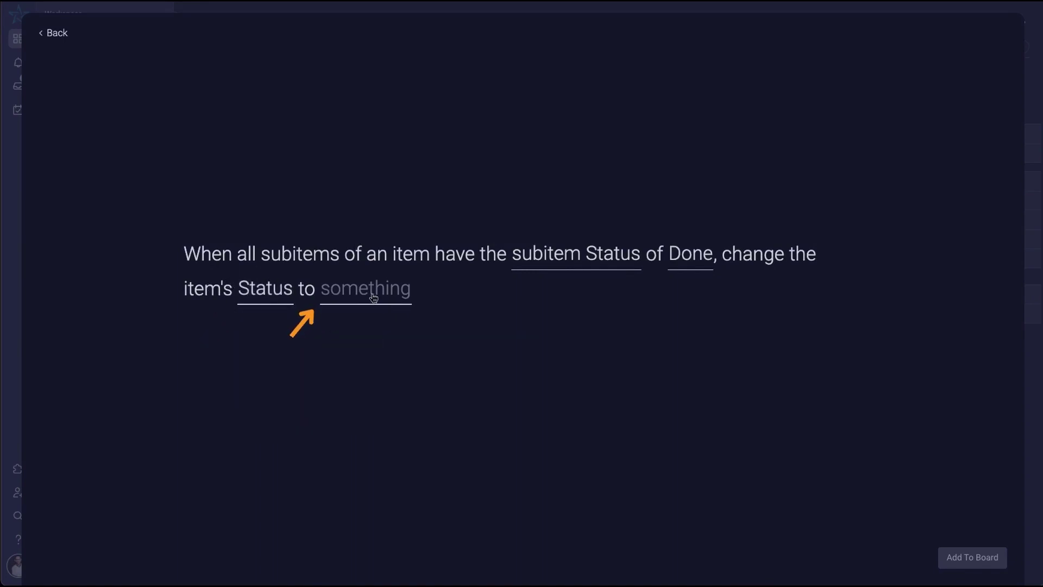
{"action": "left_click", "coordinate": [374, 297]}
{"action": "left_click", "coordinate": [381, 363]}
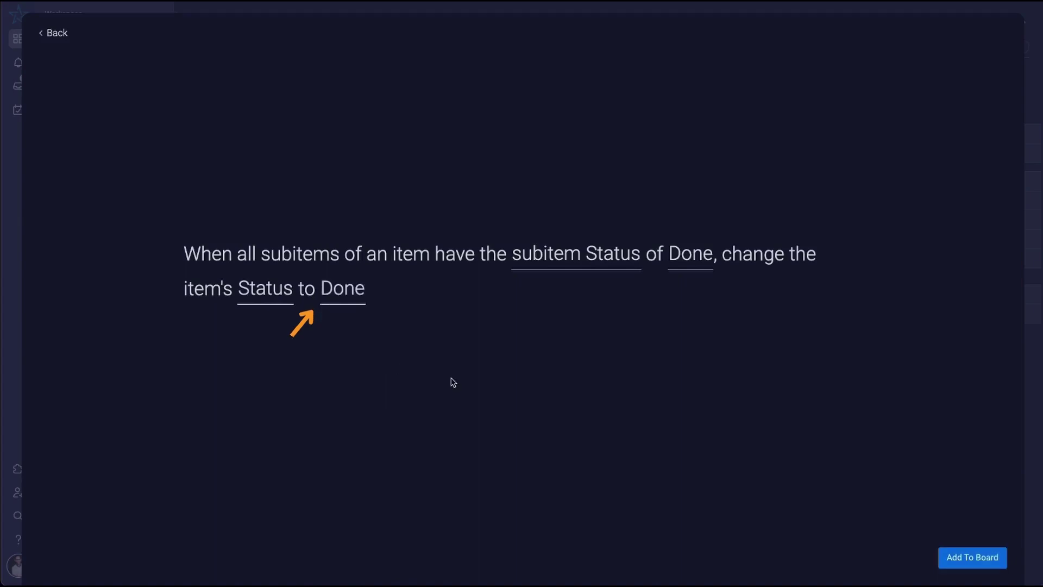
{"action": "left_click", "coordinate": [967, 560]}
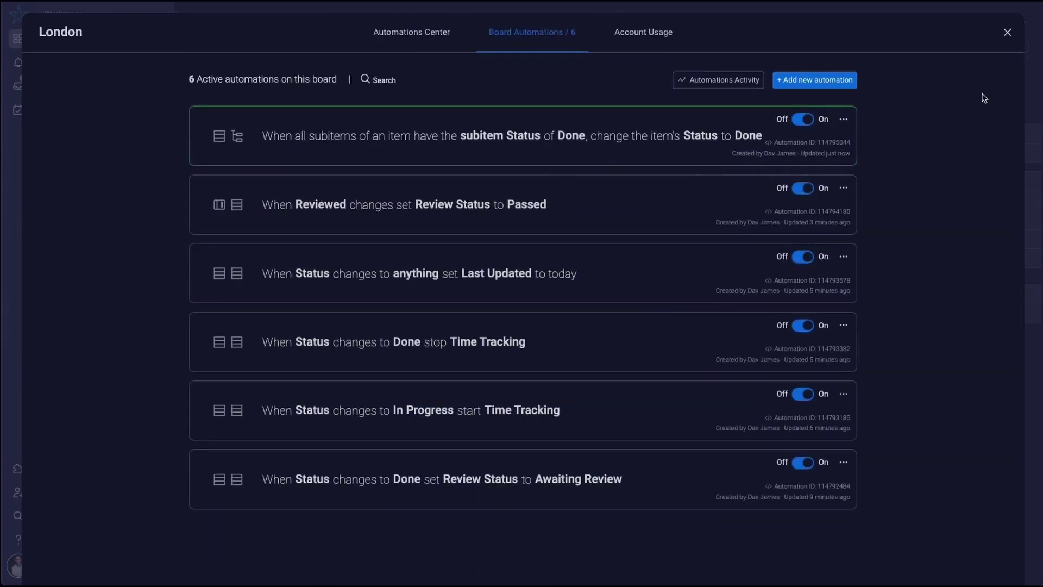
{"action": "left_click", "coordinate": [1007, 32]}
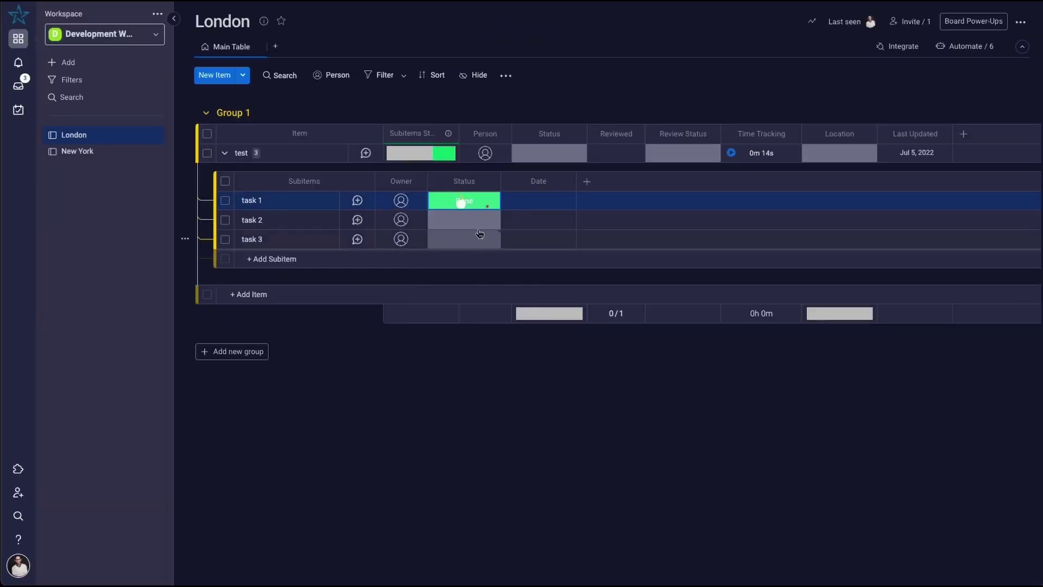
- Set the Status of subitems task 2 and task 3 to Done
{"action": "left_click", "coordinate": [473, 220]}
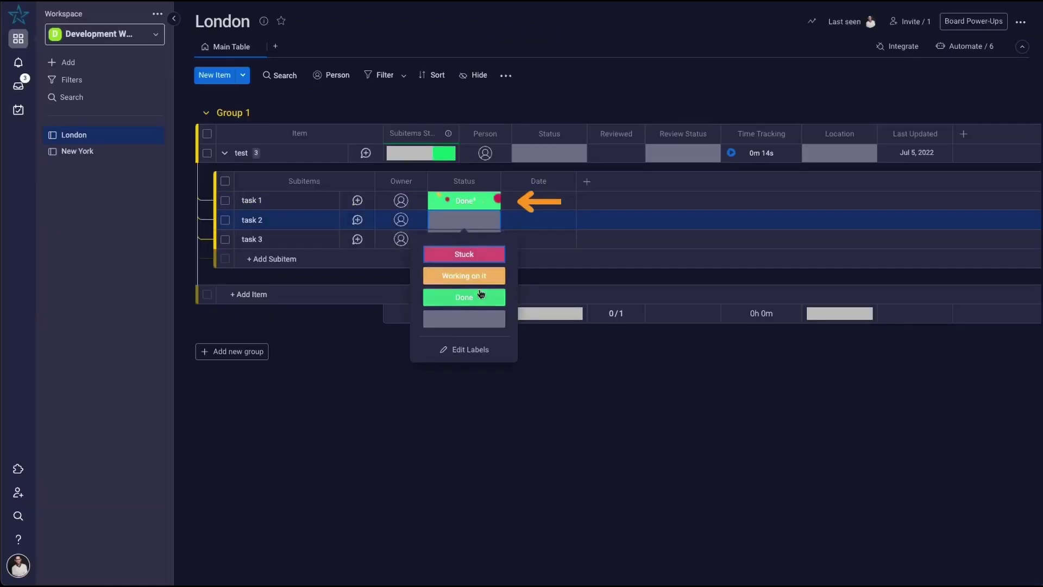
{"action": "left_click", "coordinate": [471, 297]}
{"action": "left_click", "coordinate": [470, 239]}
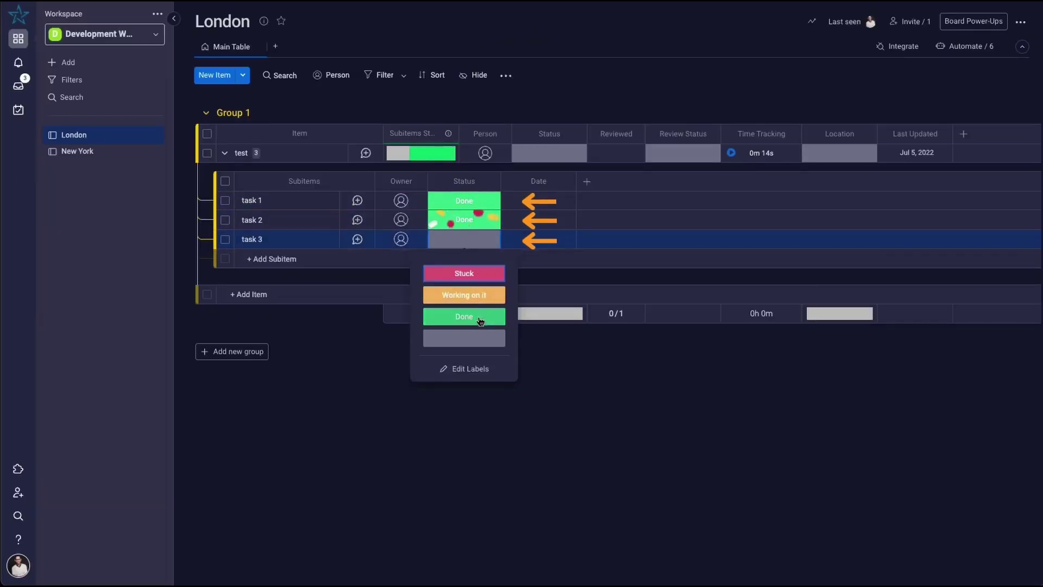
{"action": "left_click", "coordinate": [477, 314]}
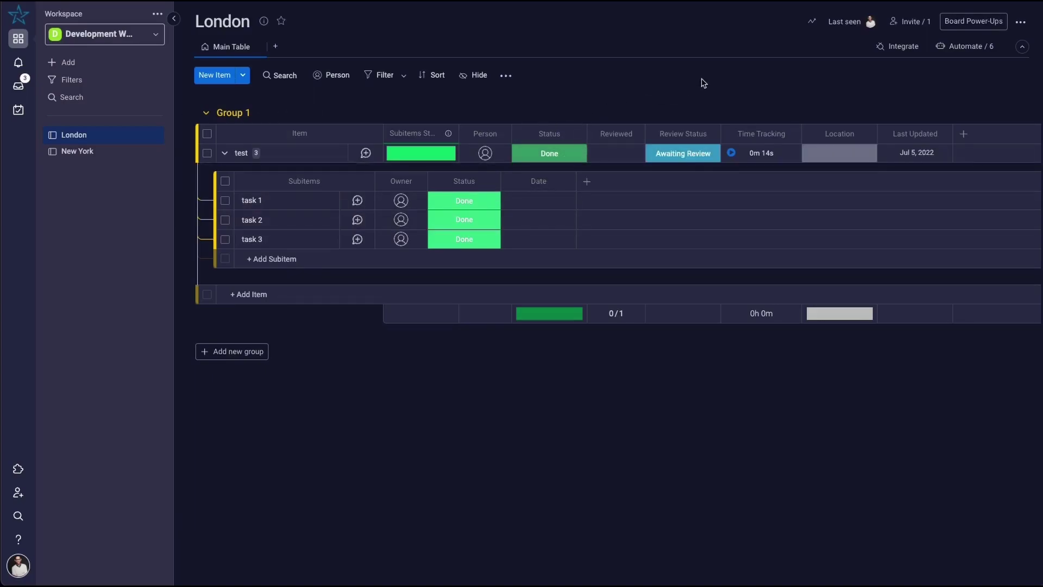
- Start a new custom board automation triggered when the subitem Status changes to Working on it
{"action": "left_click", "coordinate": [977, 49]}
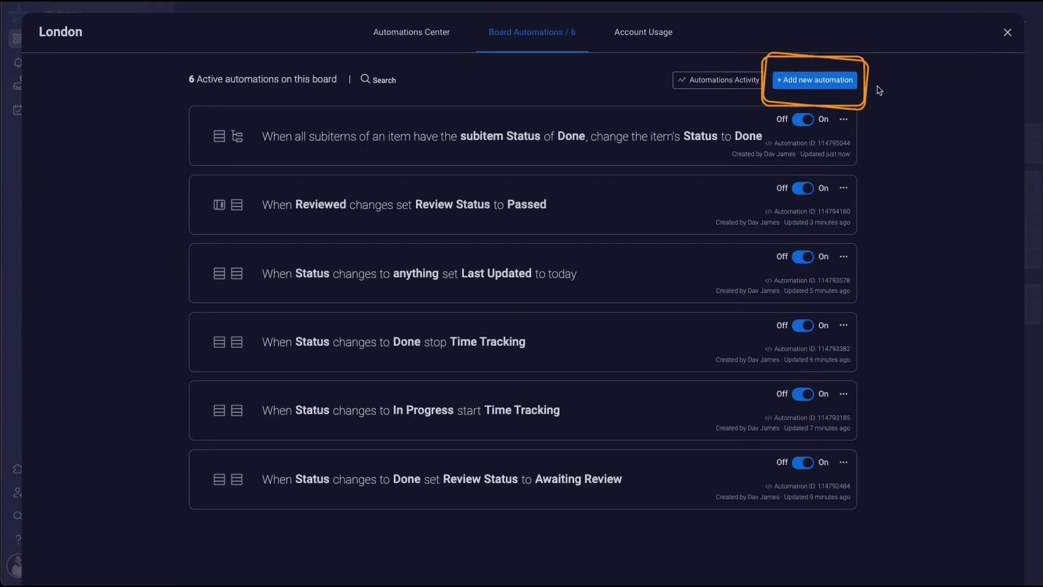
{"action": "left_click", "coordinate": [822, 83]}
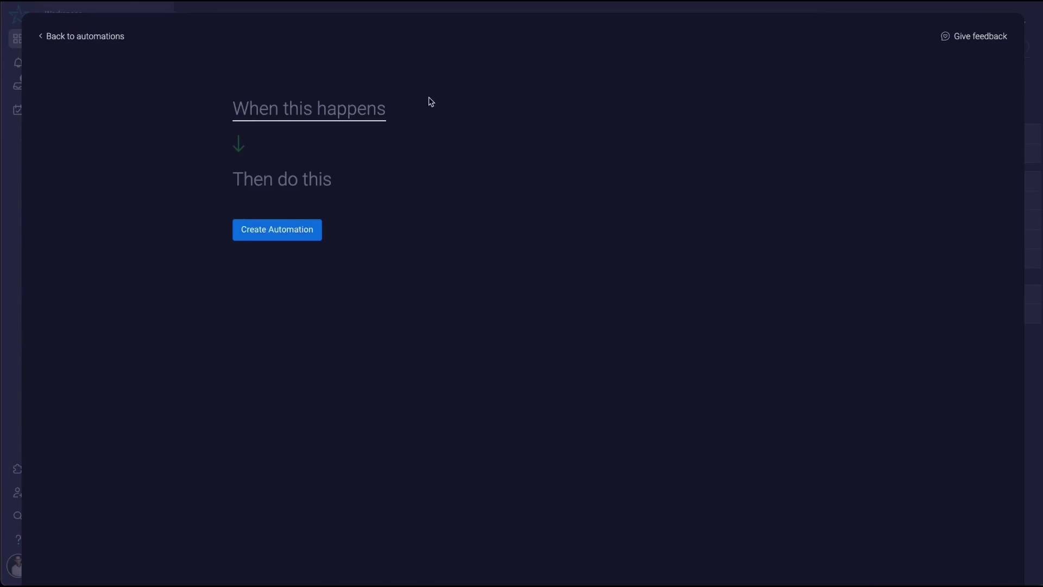
{"action": "left_click", "coordinate": [335, 119]}
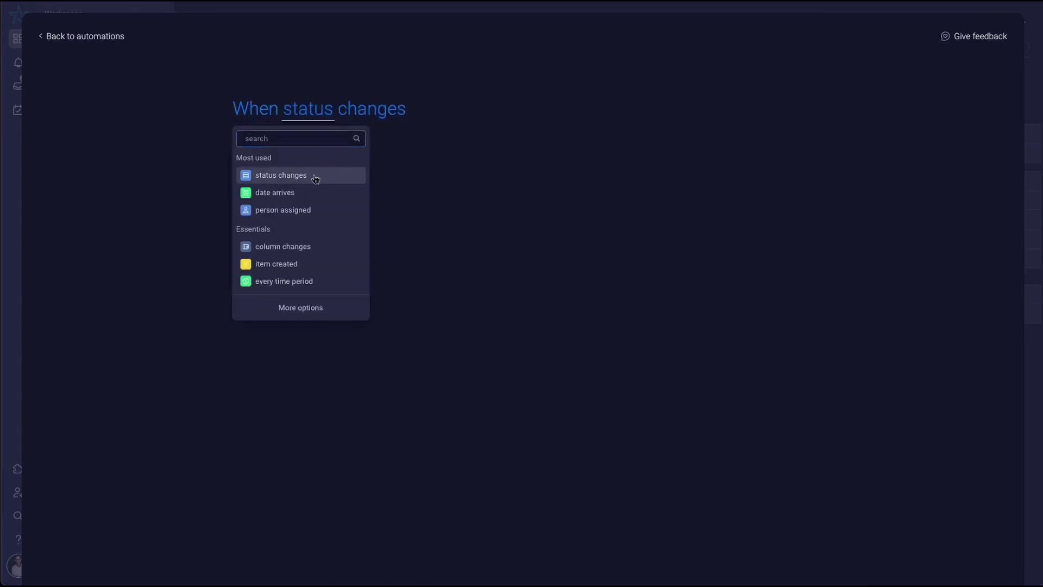
{"action": "left_click", "coordinate": [316, 176]}
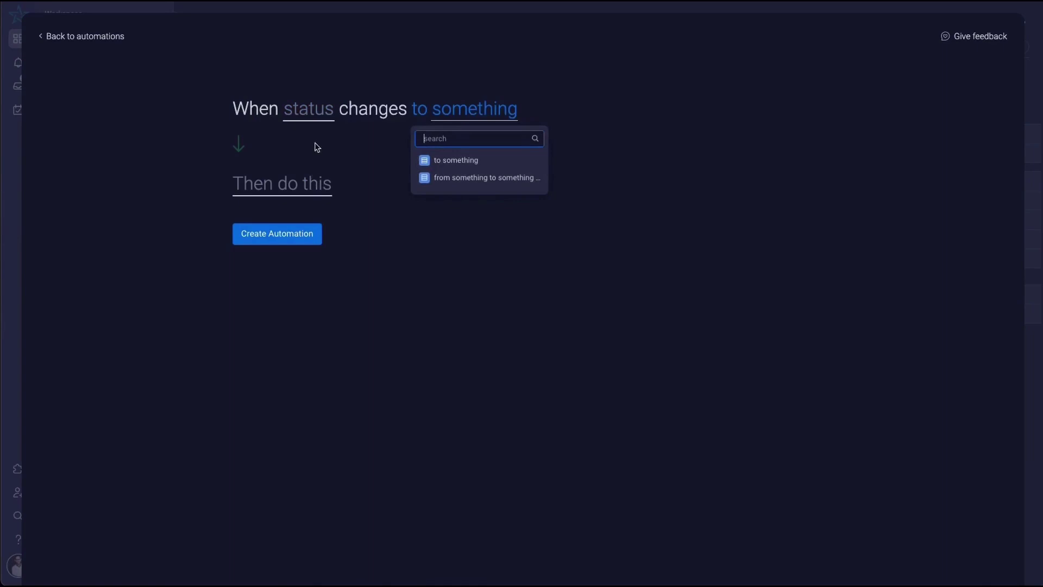
{"action": "left_click", "coordinate": [310, 115]}
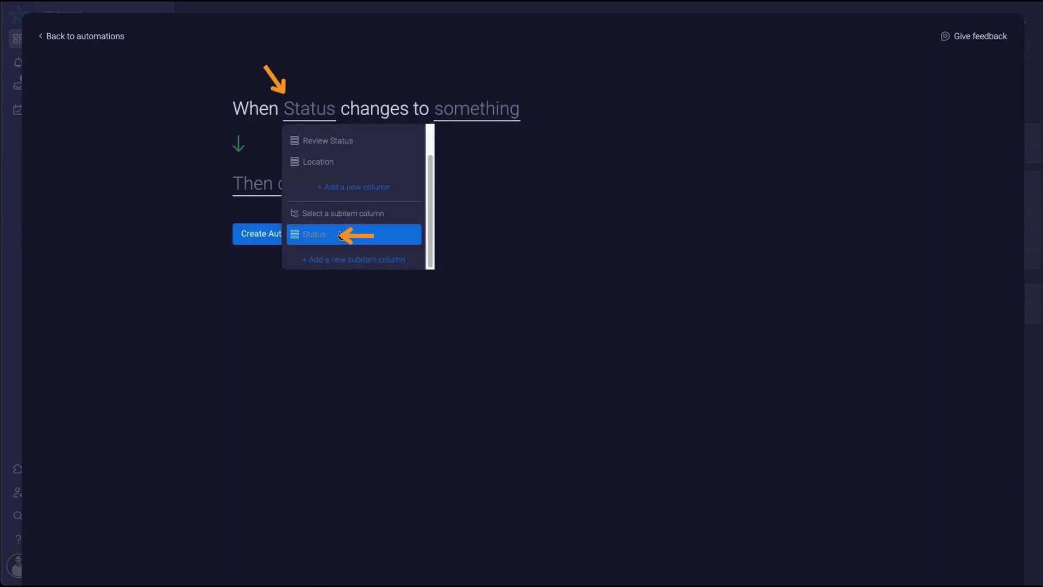
{"action": "left_click", "coordinate": [339, 235]}
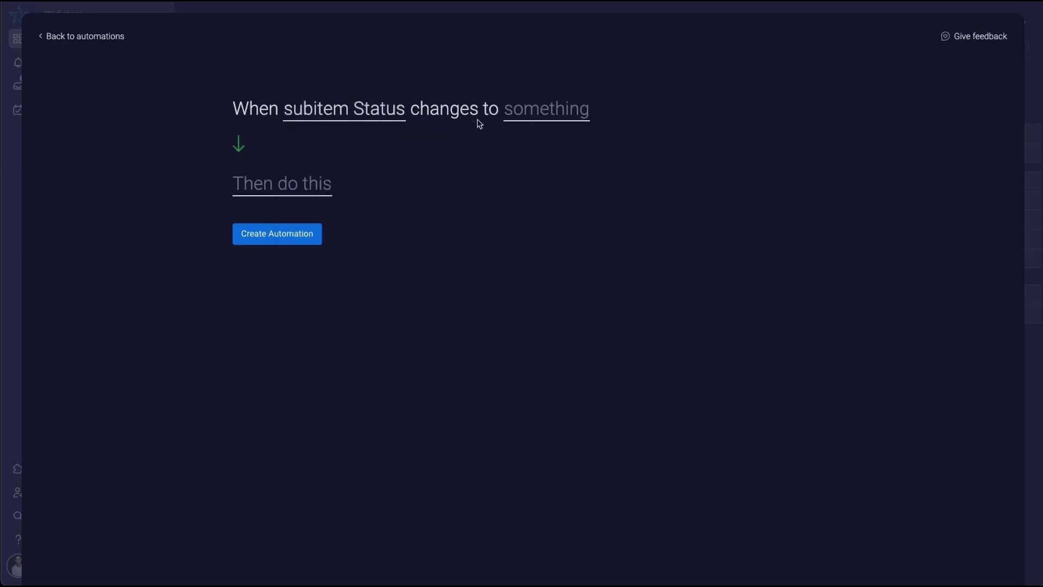
{"action": "left_click", "coordinate": [539, 113]}
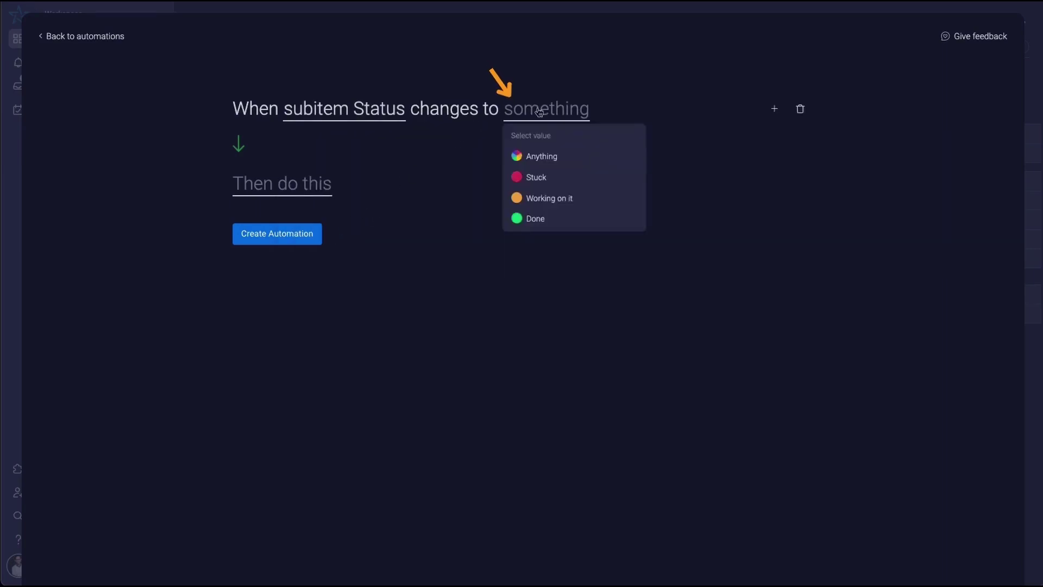
{"action": "left_click", "coordinate": [547, 202]}
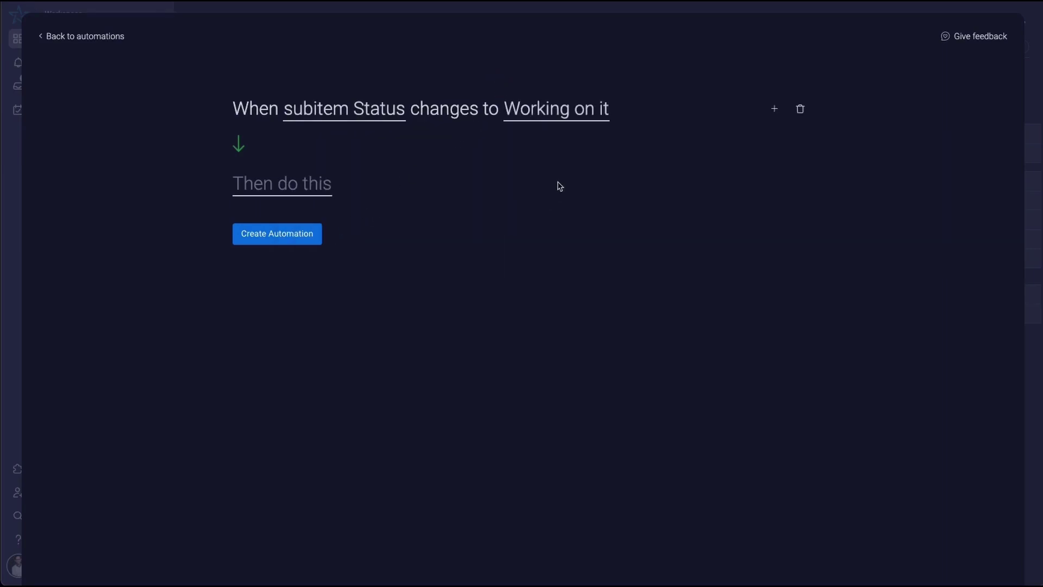
- Make the automation set the item's Status to In Progress, create it and return to the table
{"action": "left_click", "coordinate": [275, 190]}
{"action": "left_click", "coordinate": [287, 271]}
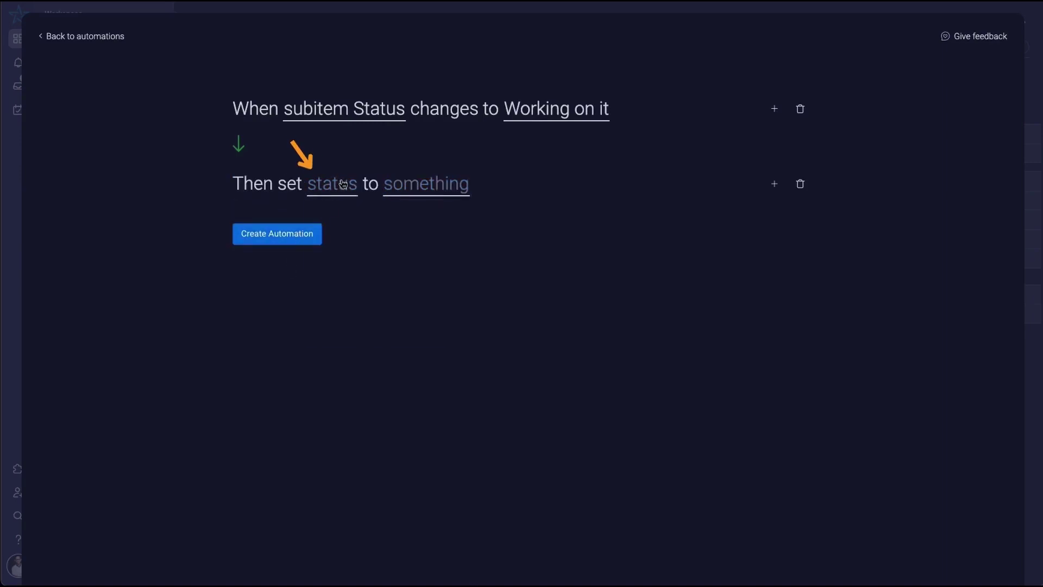
{"action": "left_click", "coordinate": [342, 185]}
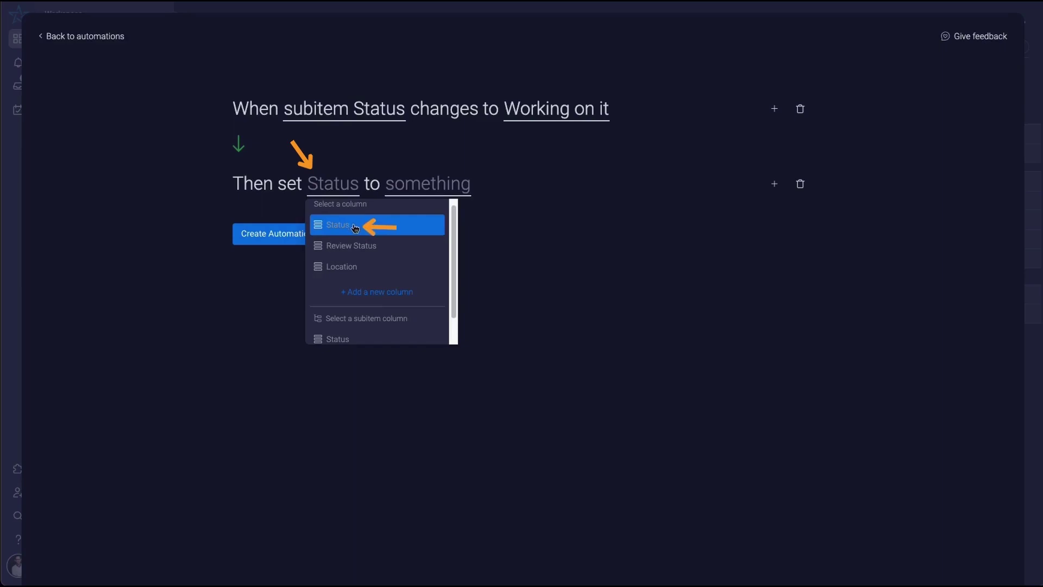
{"action": "left_click", "coordinate": [353, 224]}
{"action": "left_click", "coordinate": [419, 193]}
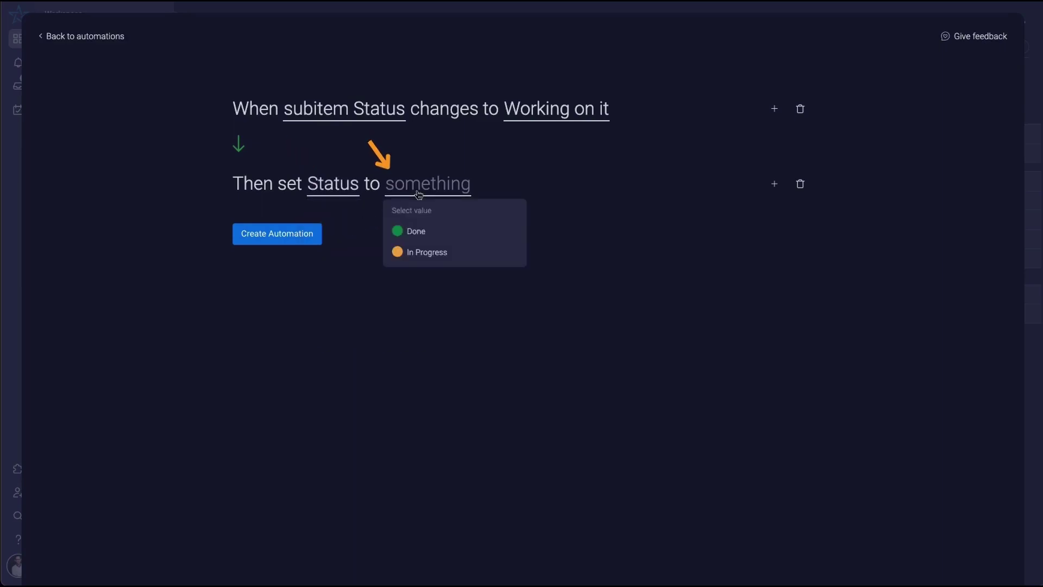
{"action": "left_click", "coordinate": [435, 251]}
{"action": "left_click", "coordinate": [288, 241]}
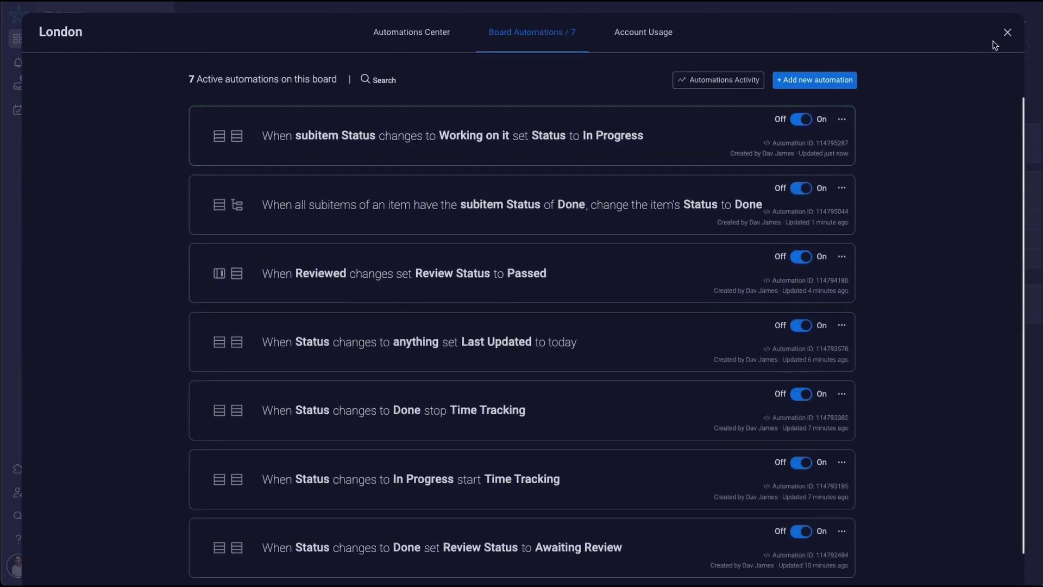
{"action": "left_click", "coordinate": [1006, 33]}
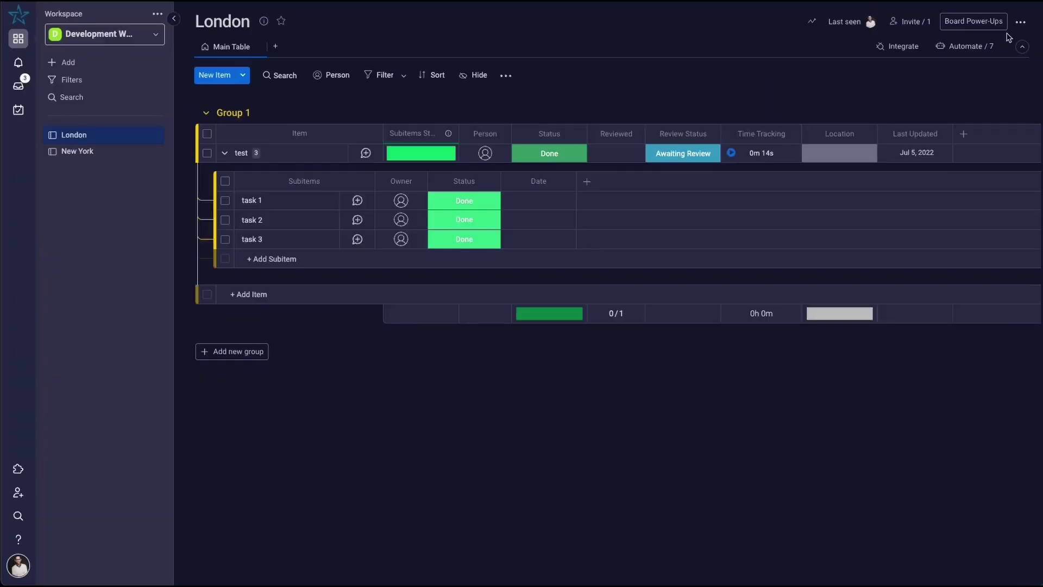
- Test the subitem automations by setting task 1's Status to Working on it and back to Done
{"action": "left_click", "coordinate": [469, 206]}
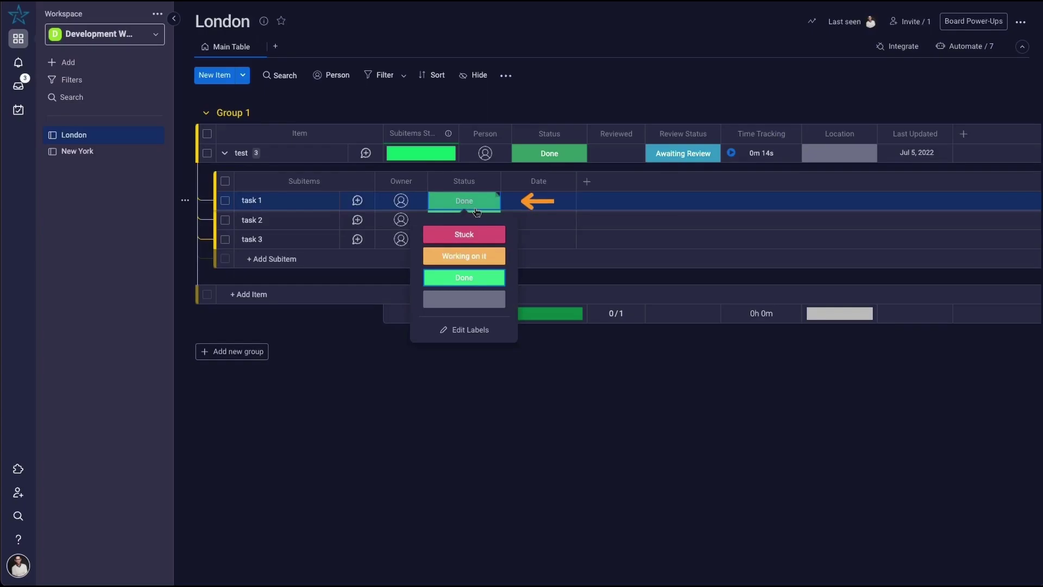
{"action": "left_click", "coordinate": [465, 255]}
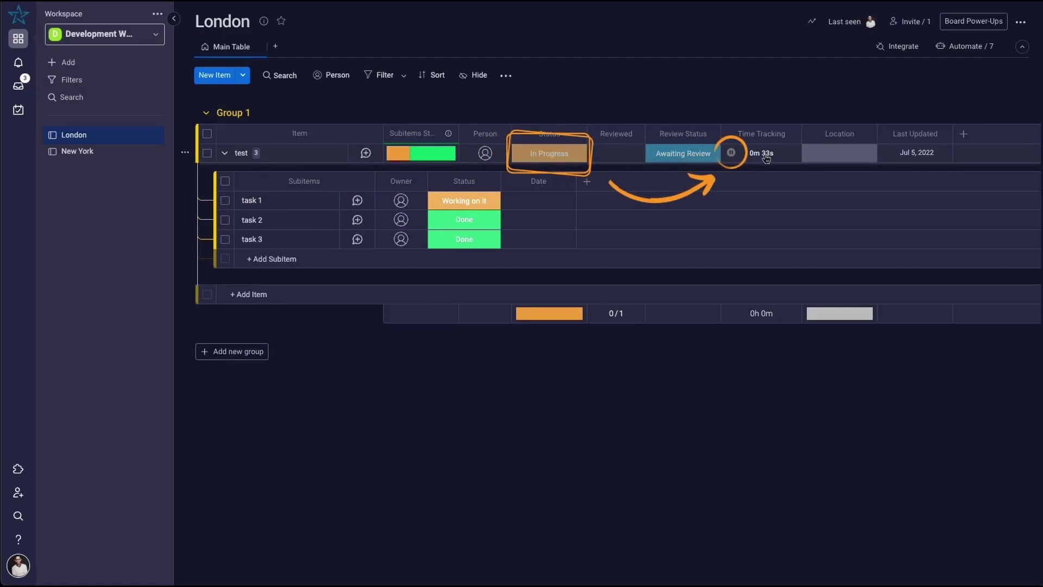
{"action": "left_click", "coordinate": [468, 204]}
{"action": "left_click", "coordinate": [466, 279]}
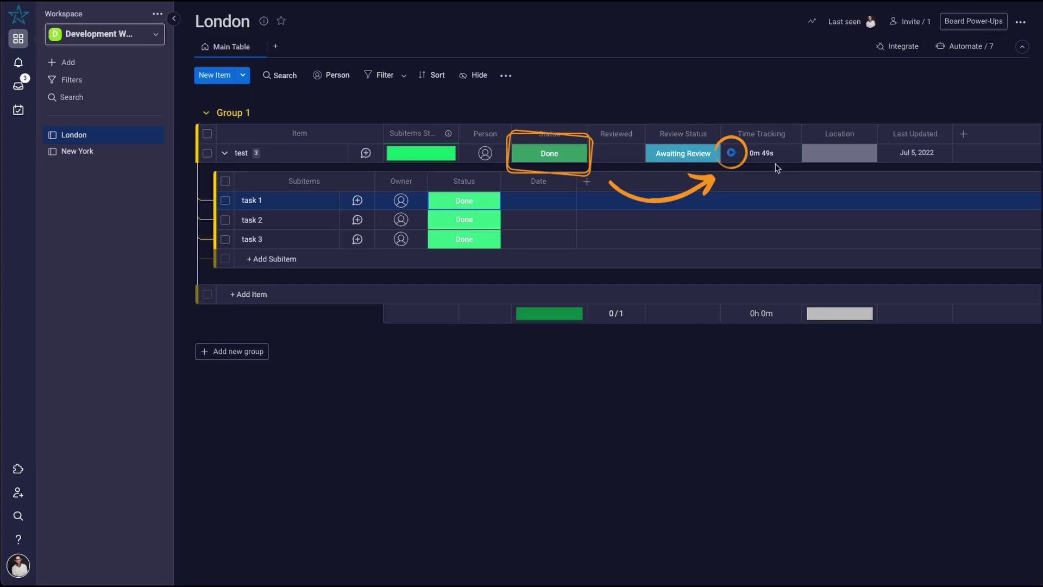
- Set the test item's Location to New York
{"action": "left_click", "coordinate": [819, 98]}
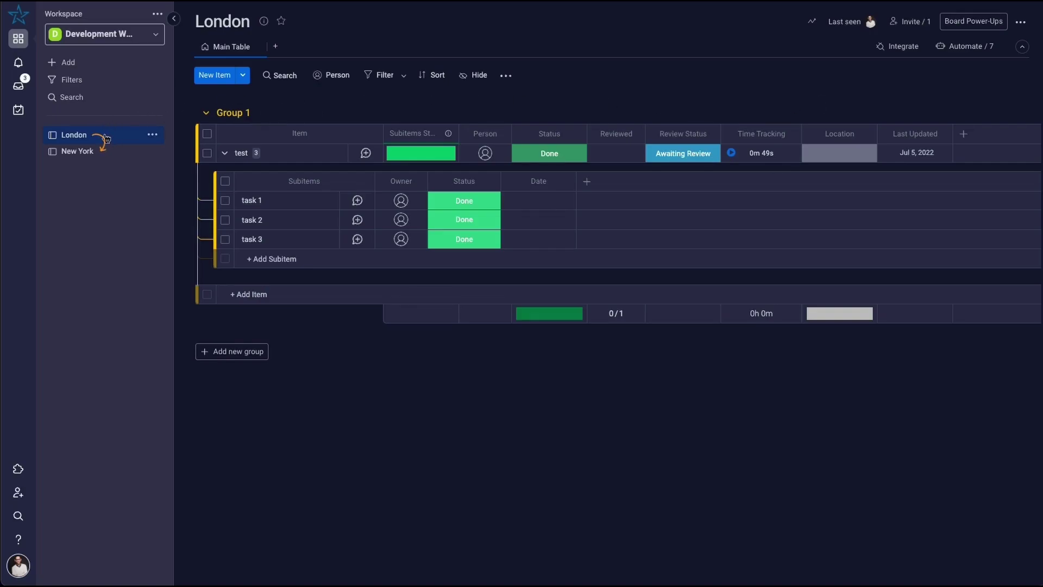
{"action": "left_click", "coordinate": [856, 156]}
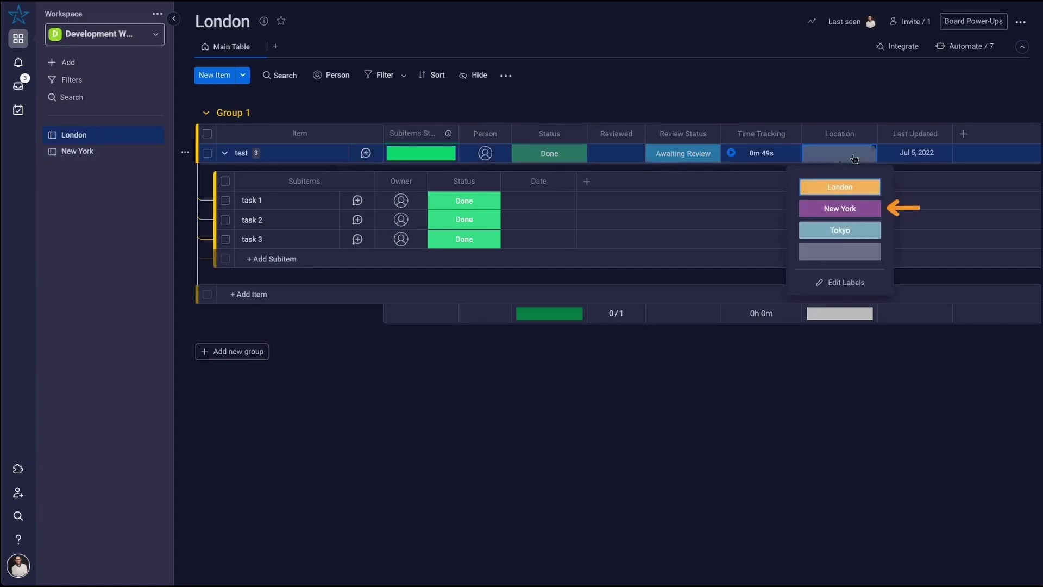
{"action": "left_click", "coordinate": [864, 210]}
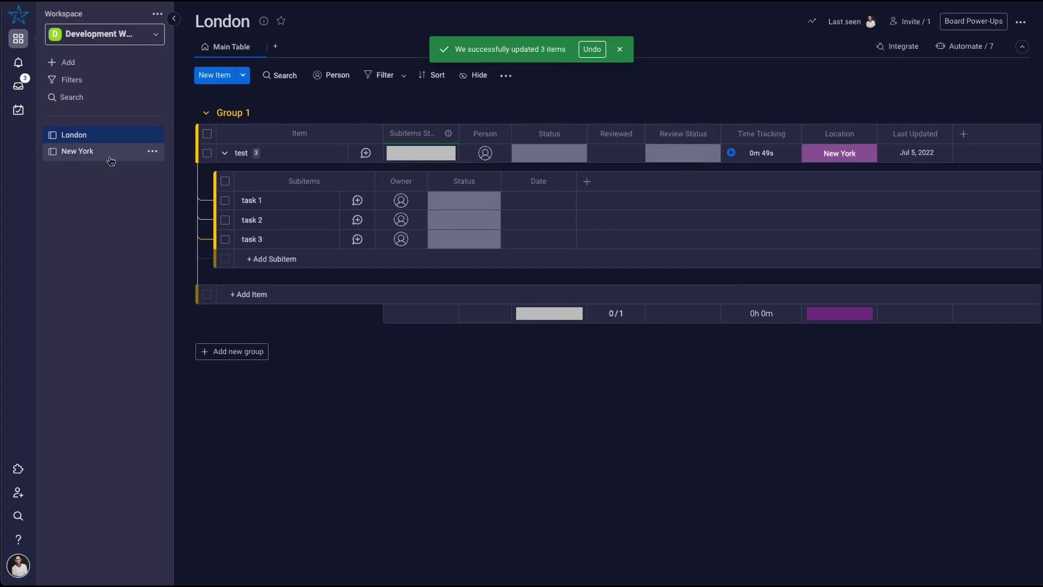
- Start another custom board automation triggered when the item's Status changes to Done
{"action": "left_click", "coordinate": [975, 50]}
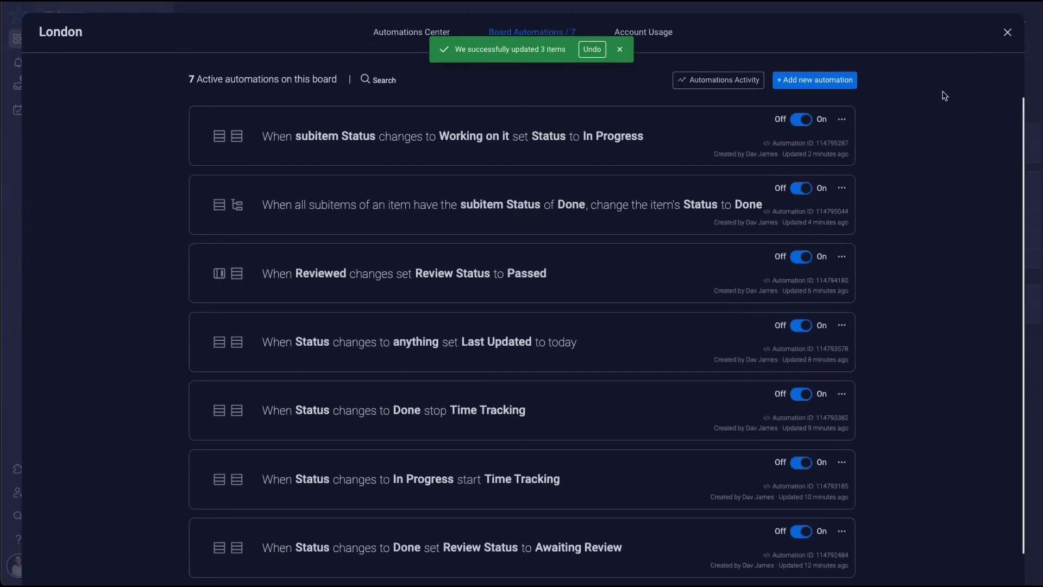
{"action": "left_click", "coordinate": [814, 80]}
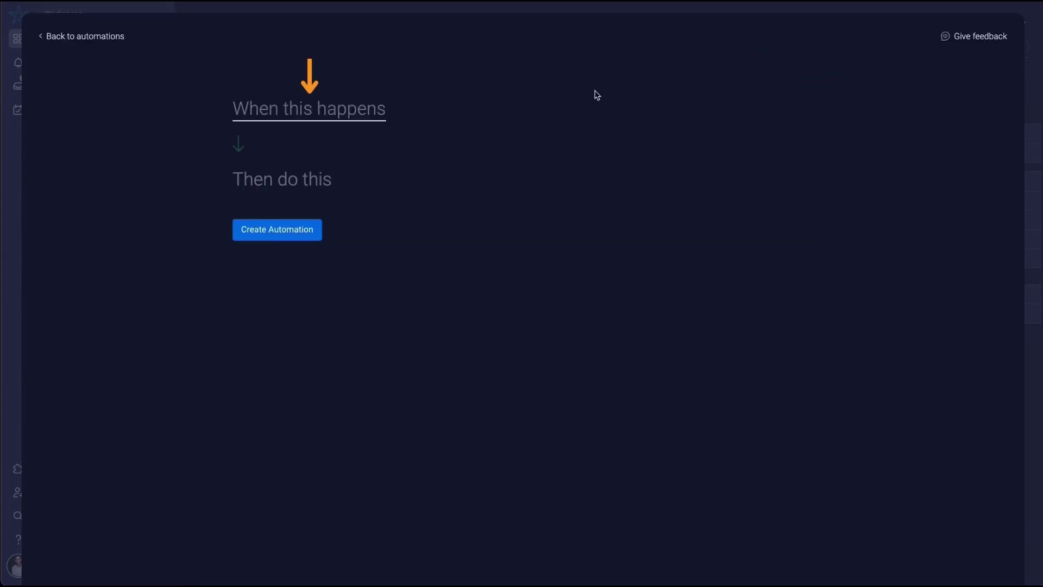
{"action": "left_click", "coordinate": [324, 103]}
{"action": "left_click", "coordinate": [321, 149]}
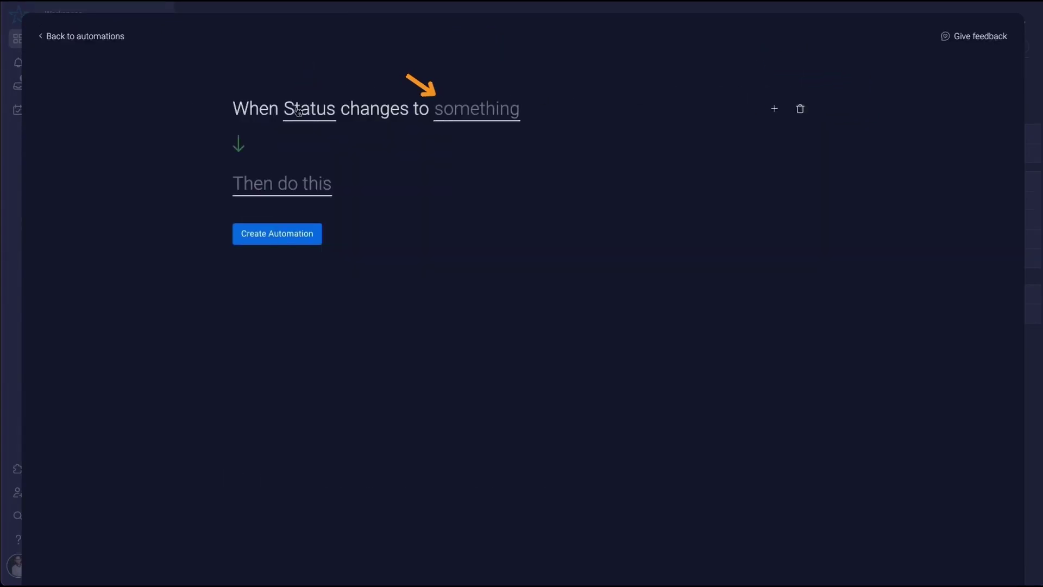
{"action": "left_click", "coordinate": [459, 118]}
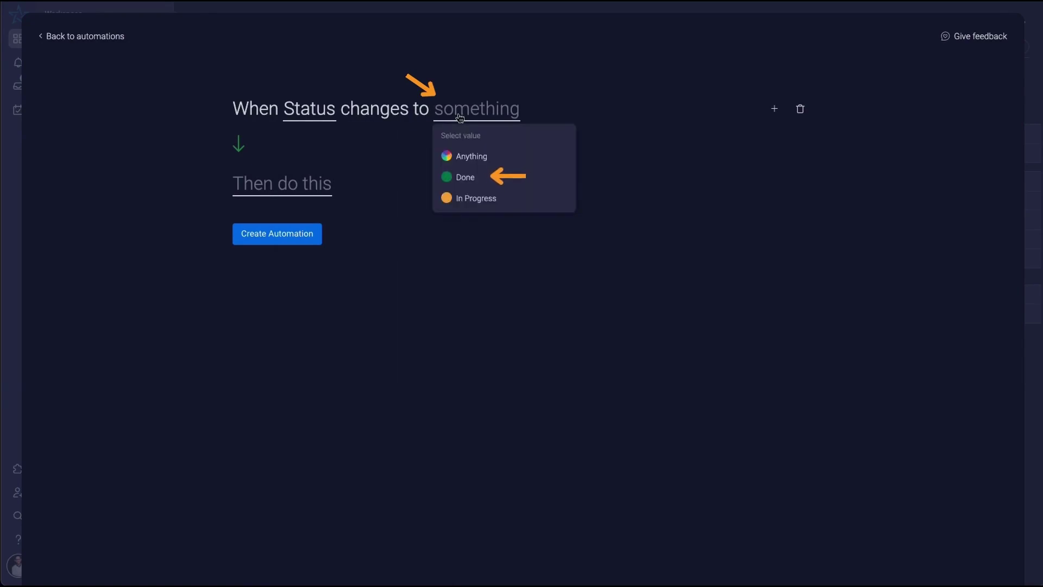
{"action": "left_click", "coordinate": [482, 176]}
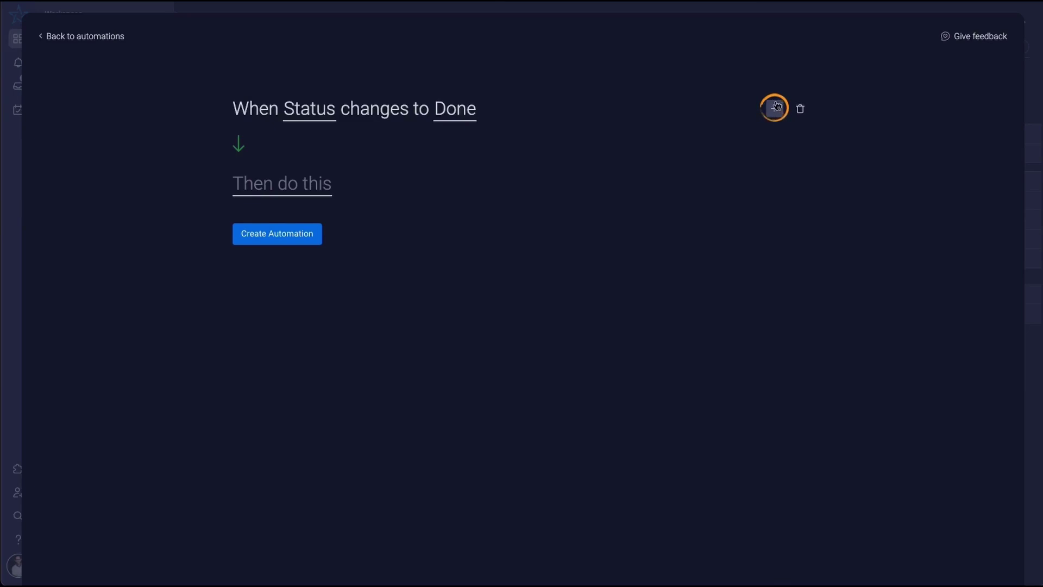
- Add a condition that the automation runs only if Review Status is Passed
{"action": "left_click", "coordinate": [774, 109]}
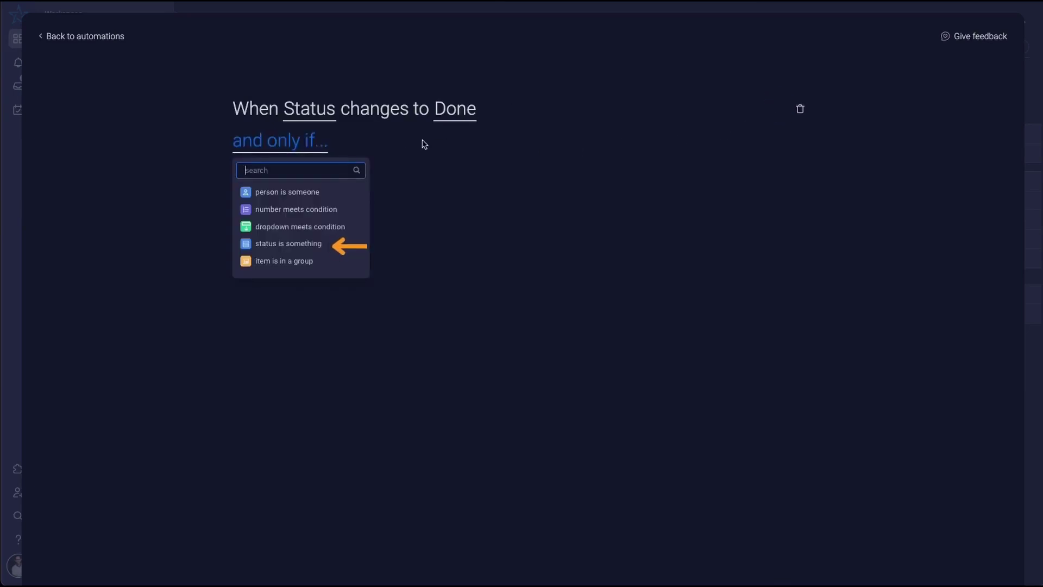
{"action": "left_click", "coordinate": [288, 243]}
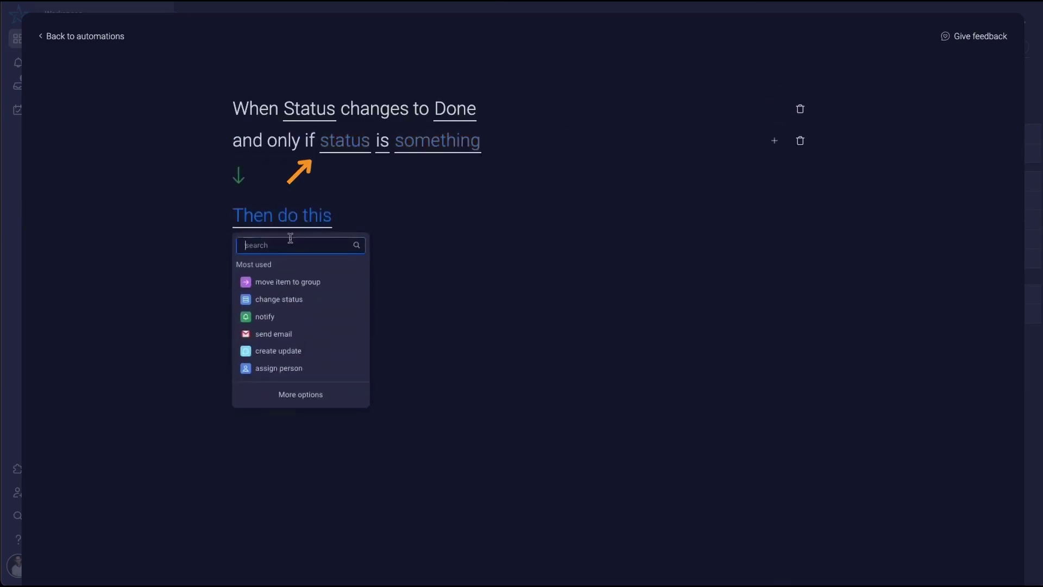
{"action": "left_click", "coordinate": [356, 144]}
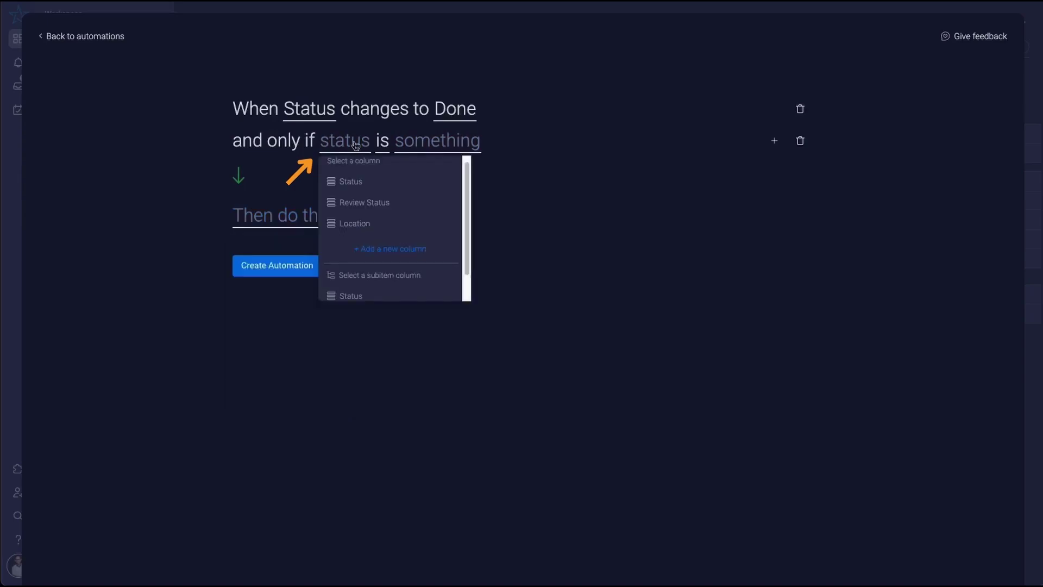
{"action": "left_click", "coordinate": [374, 203]}
{"action": "left_click", "coordinate": [491, 147]}
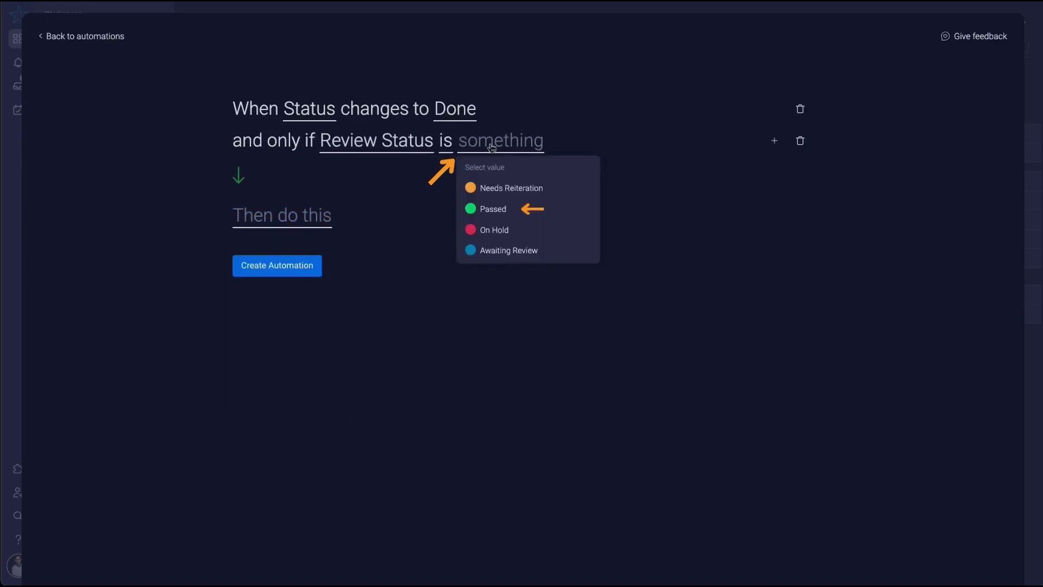
{"action": "left_click", "coordinate": [505, 208]}
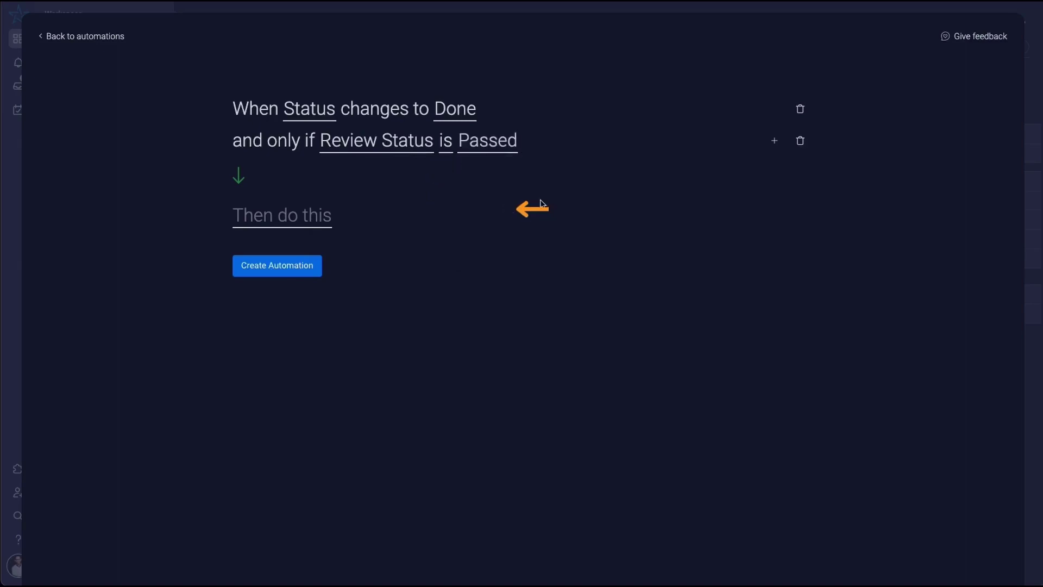
- Add a second condition to the automation so it runs only if Location is New York
{"action": "left_click", "coordinate": [774, 141]}
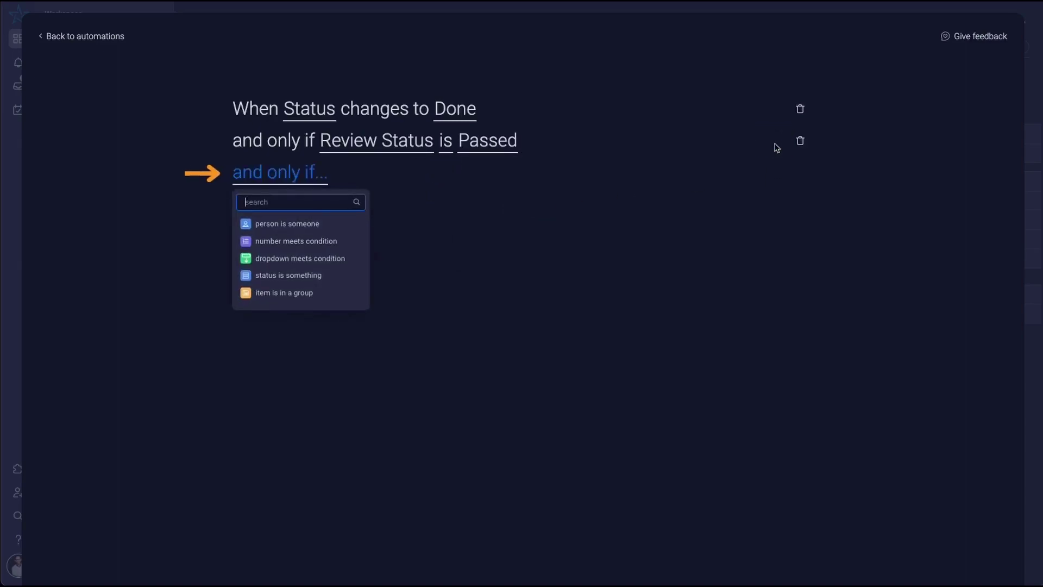
{"action": "left_click", "coordinate": [298, 277]}
{"action": "left_click", "coordinate": [342, 173]}
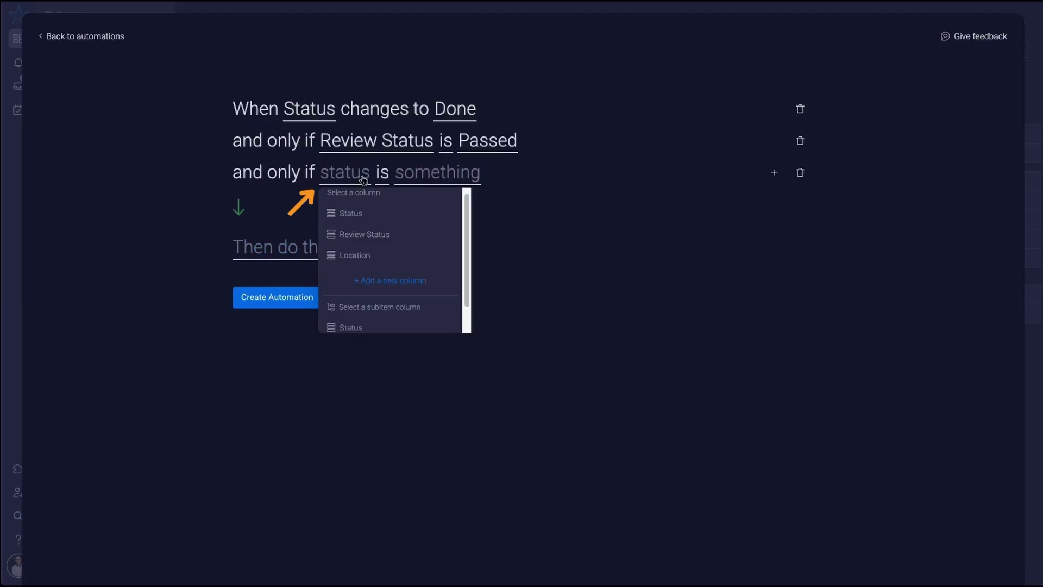
{"action": "left_click", "coordinate": [395, 251]}
{"action": "left_click", "coordinate": [450, 174]}
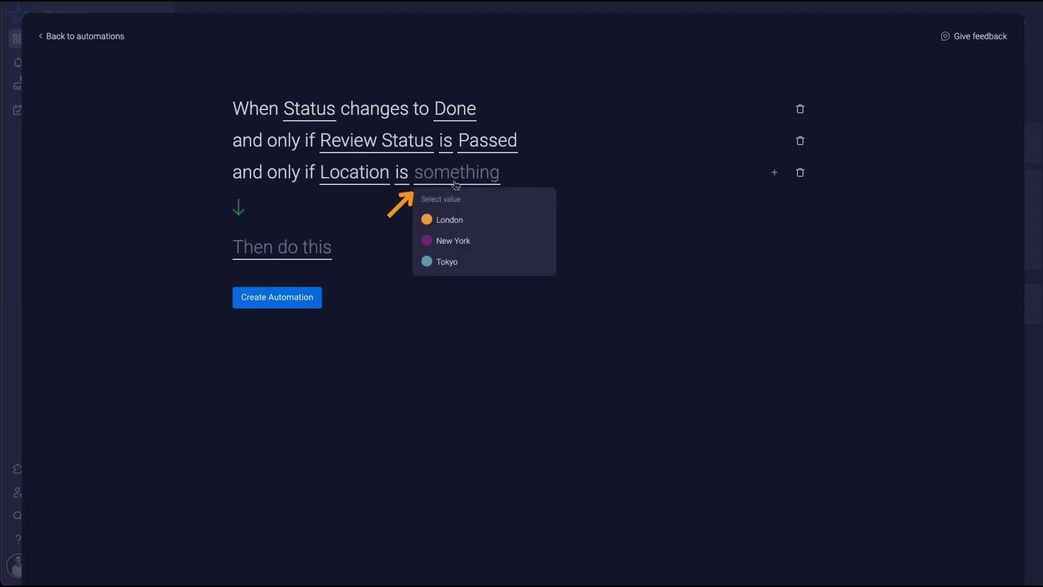
{"action": "left_click", "coordinate": [483, 244]}
- Set the automation's action to move the item to the New York board, confirm the item settings, and create the automation
{"action": "left_click", "coordinate": [297, 248]}
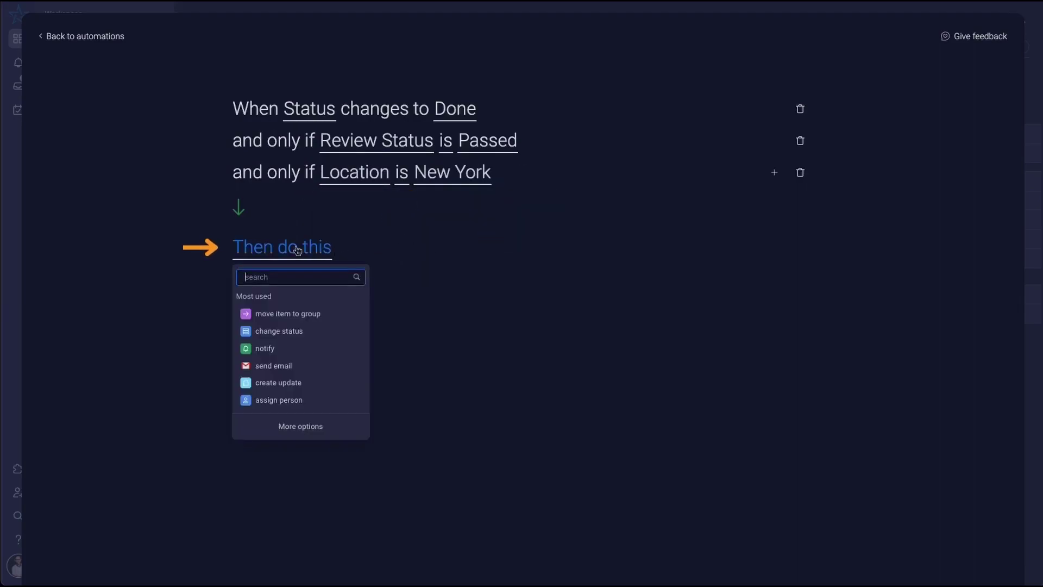
{"action": "type", "text": "move"}
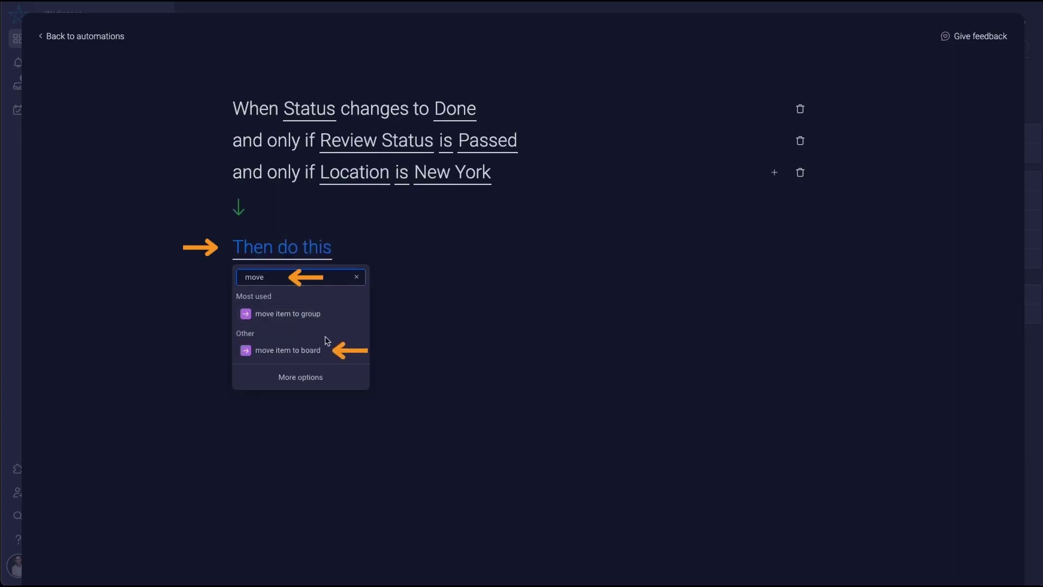
{"action": "left_click", "coordinate": [326, 350]}
{"action": "left_click", "coordinate": [412, 254]}
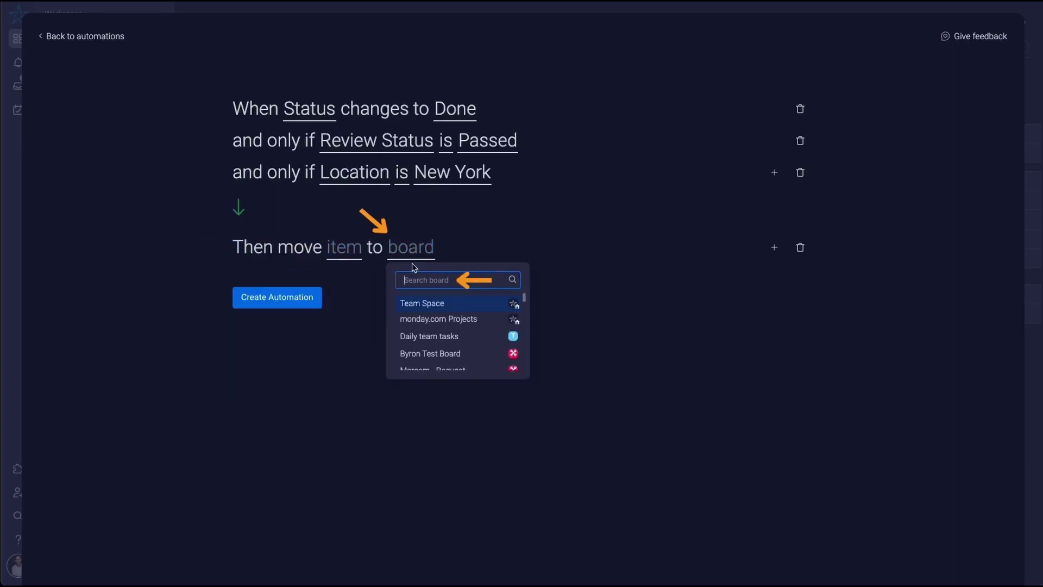
{"action": "type", "text": "new york"}
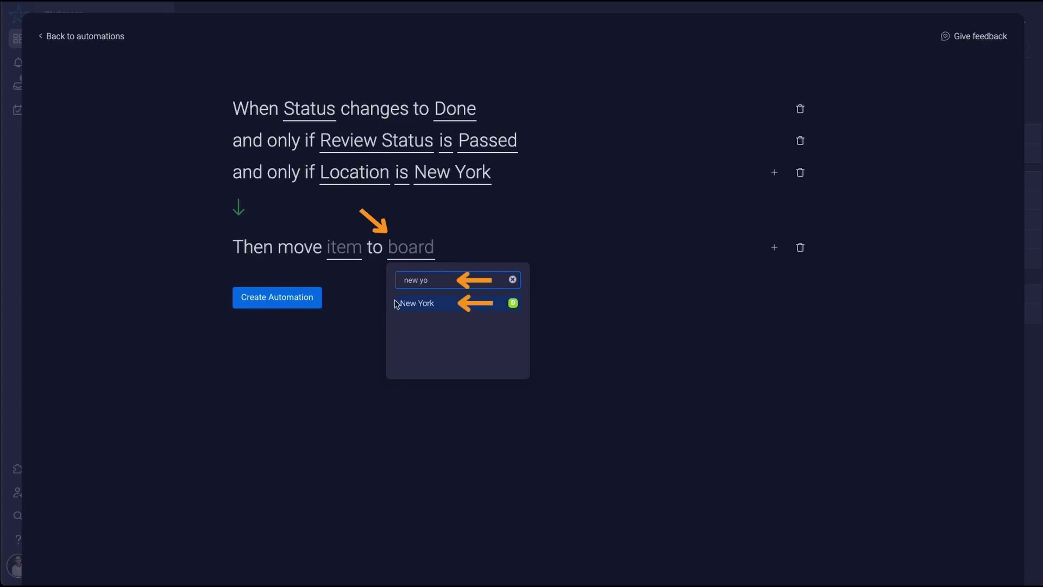
{"action": "left_click", "coordinate": [415, 303]}
{"action": "left_click", "coordinate": [359, 245]}
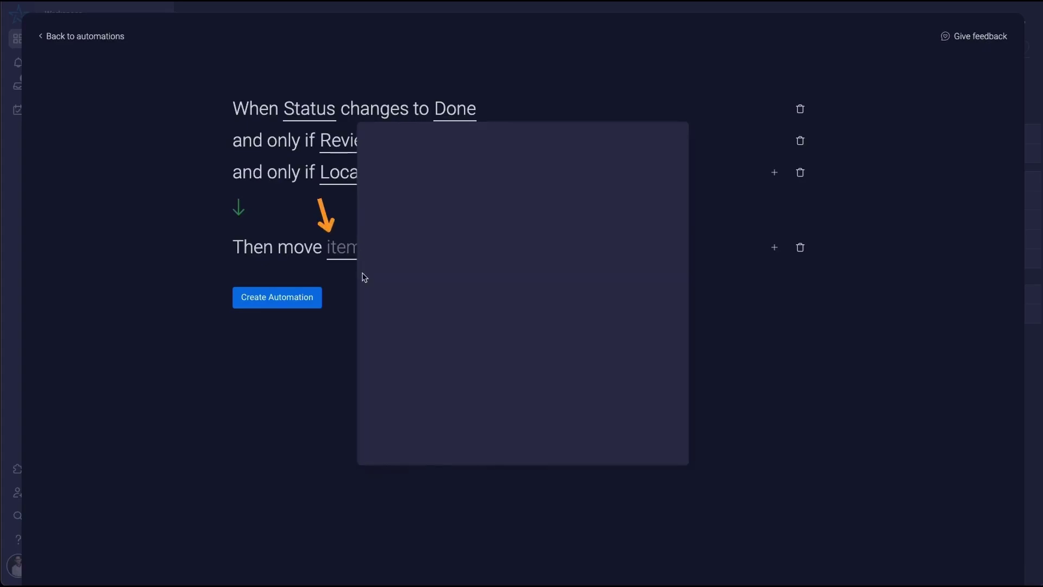
{"action": "left_click", "coordinate": [663, 448]}
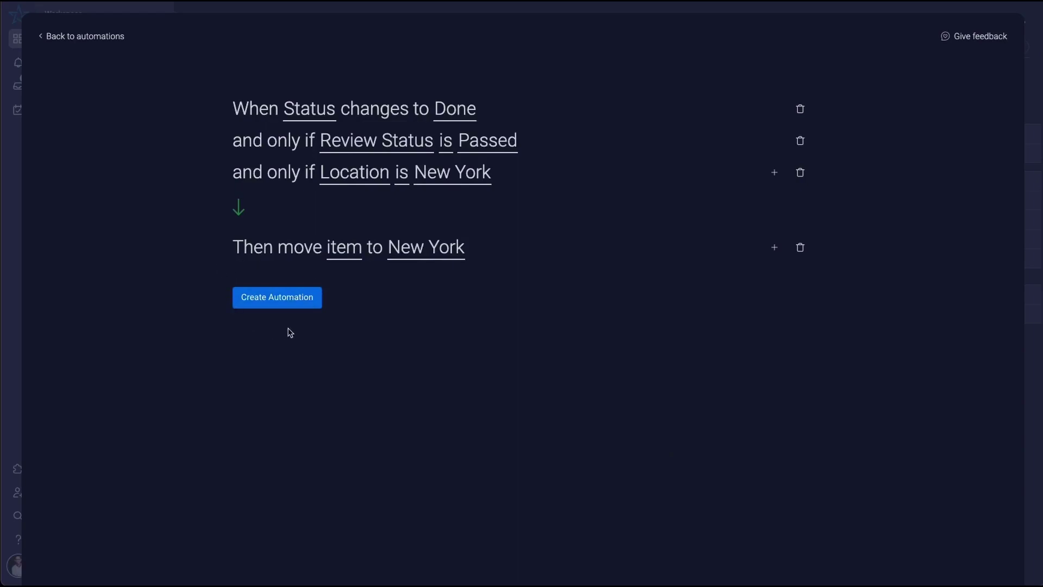
{"action": "left_click", "coordinate": [293, 302]}
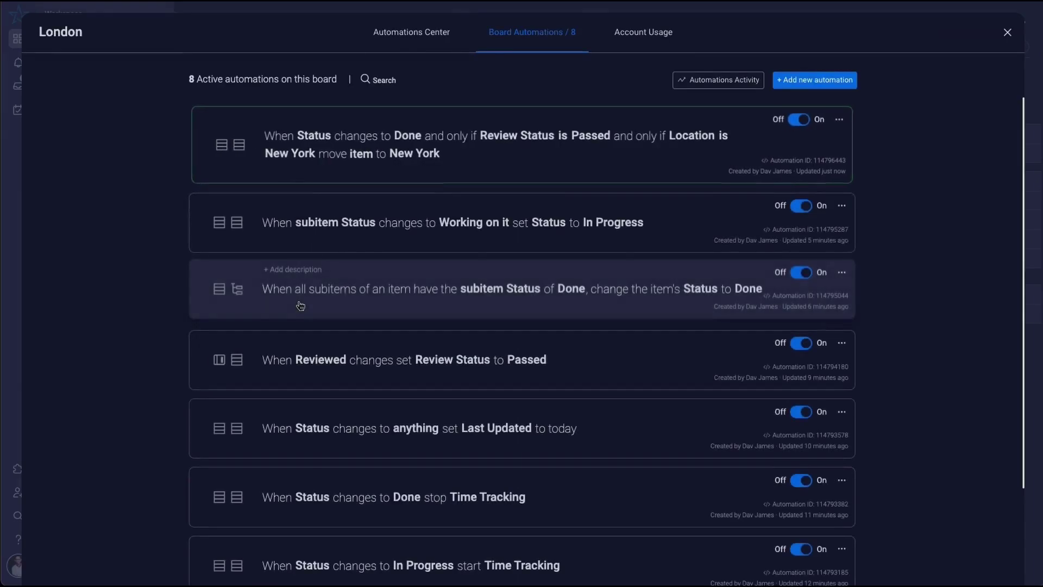
- Duplicate the New York move automation and set the copy's trigger to Review Status changes to Passed
{"action": "left_click", "coordinate": [841, 119]}
{"action": "left_click", "coordinate": [813, 152]}
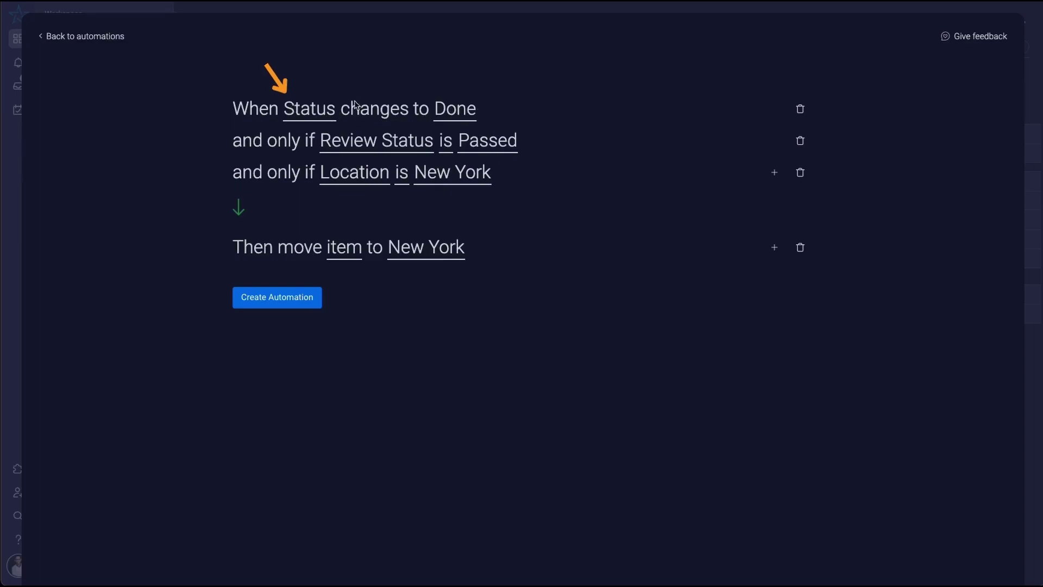
{"action": "left_click", "coordinate": [310, 112]}
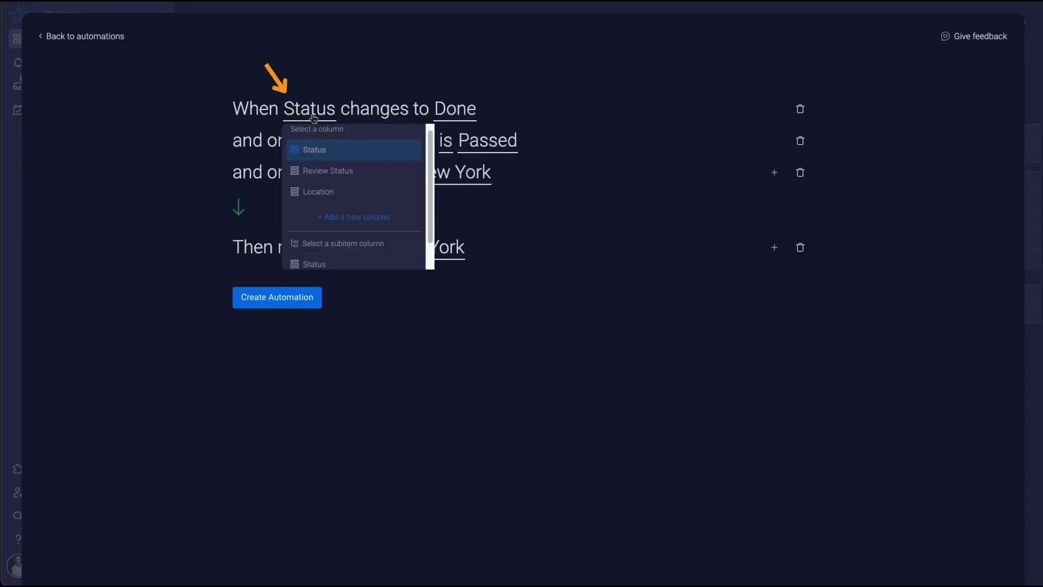
{"action": "left_click", "coordinate": [340, 170]}
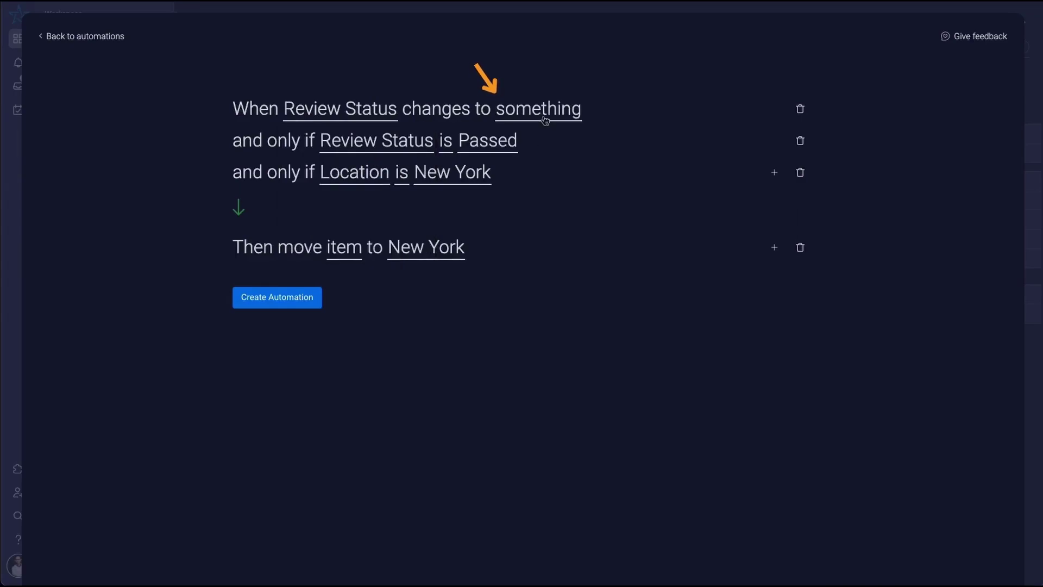
{"action": "left_click", "coordinate": [545, 120]}
{"action": "left_click", "coordinate": [546, 190]}
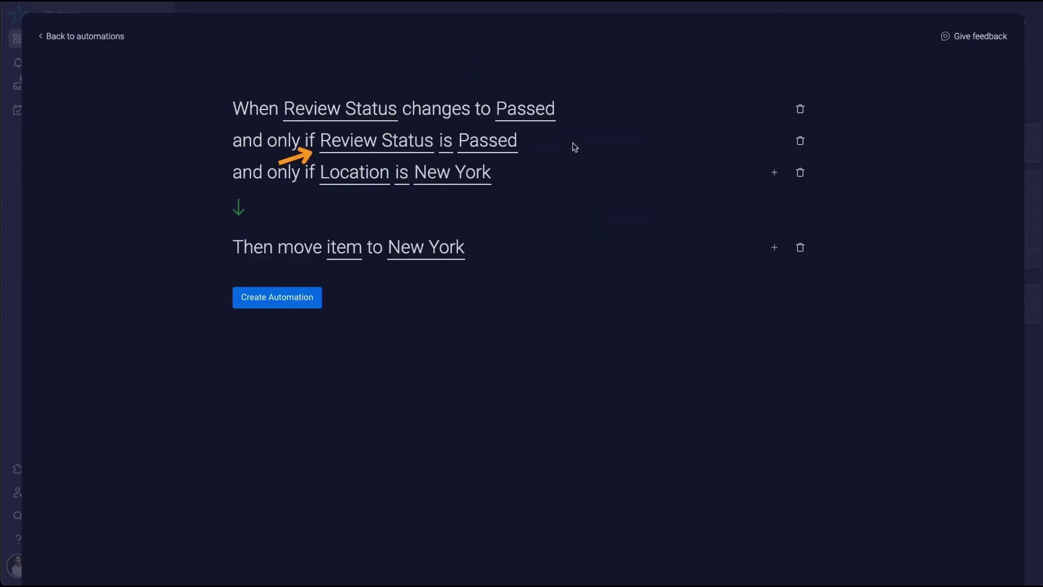
- Change the copy's Review Status condition to Status is Done, create the automation, and return to the London board
{"action": "left_click", "coordinate": [393, 146]}
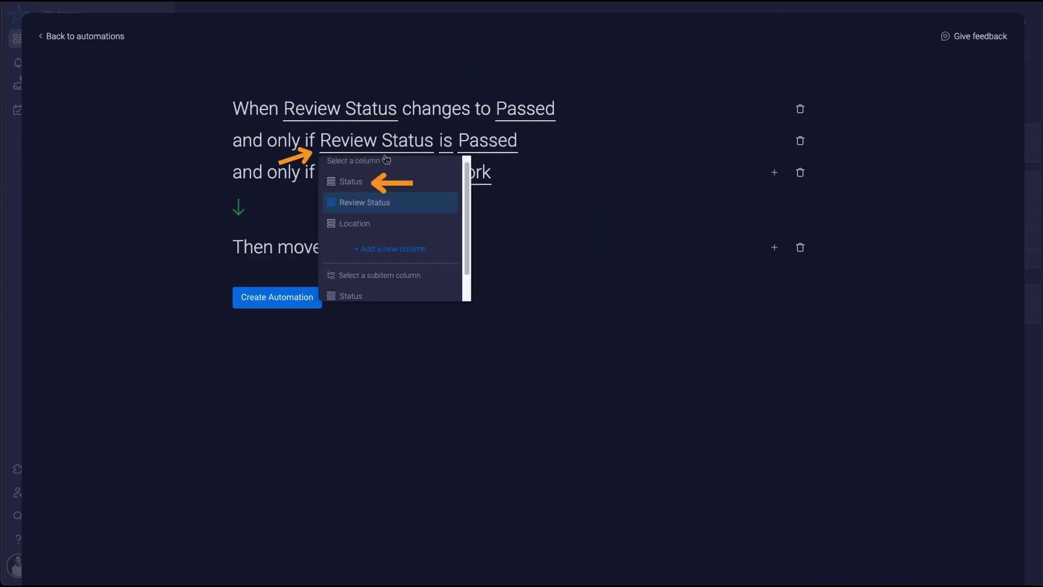
{"action": "left_click", "coordinate": [359, 181]}
{"action": "left_click", "coordinate": [448, 144]}
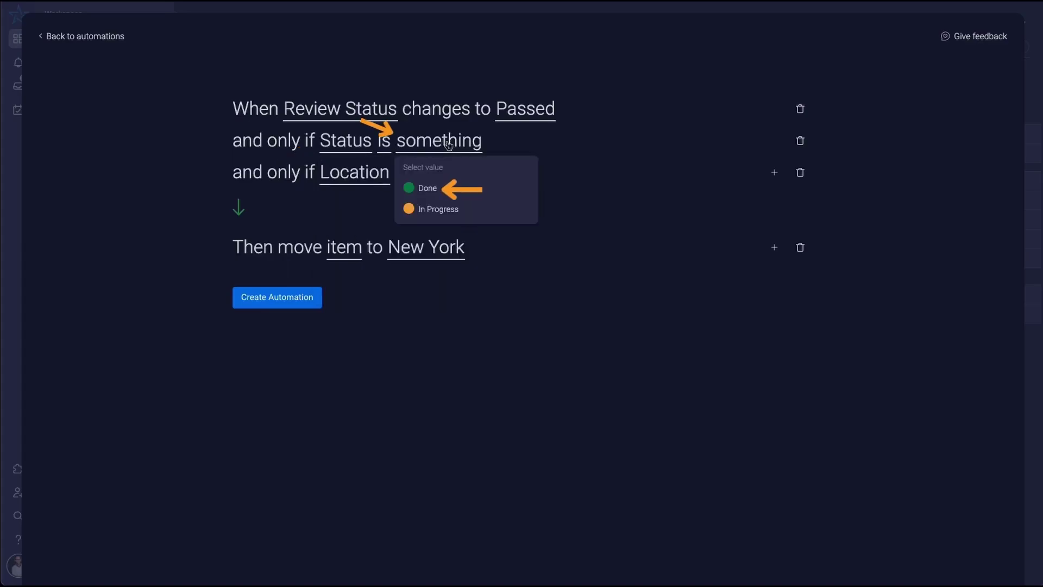
{"action": "left_click", "coordinate": [435, 188]}
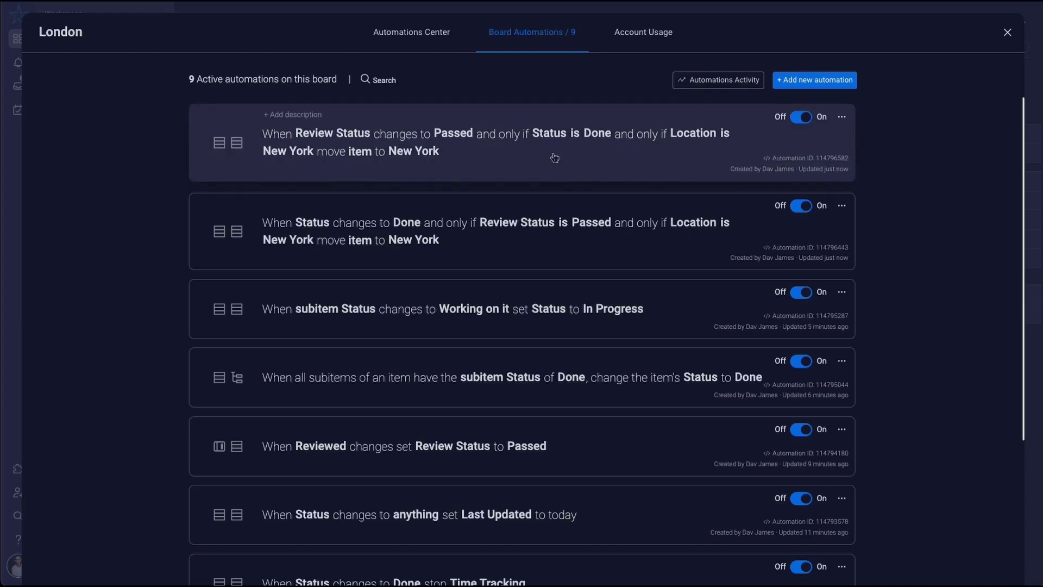
{"action": "left_click", "coordinate": [1007, 33]}
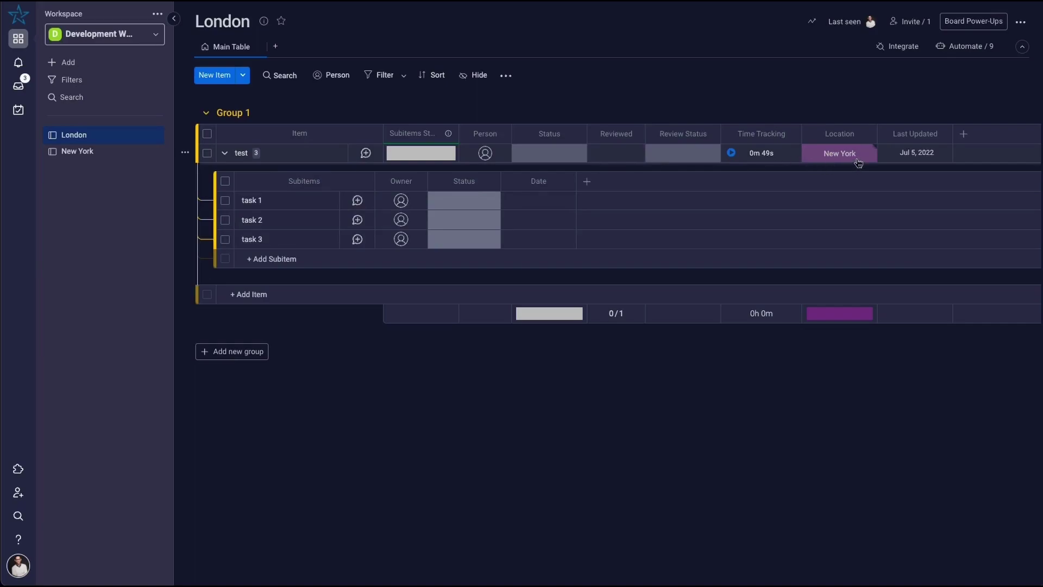
- Test the subitem automations by setting task 1, task 2 and task 3 to Working on it and after that to Done
{"action": "left_click", "coordinate": [461, 202]}
{"action": "left_click", "coordinate": [476, 254]}
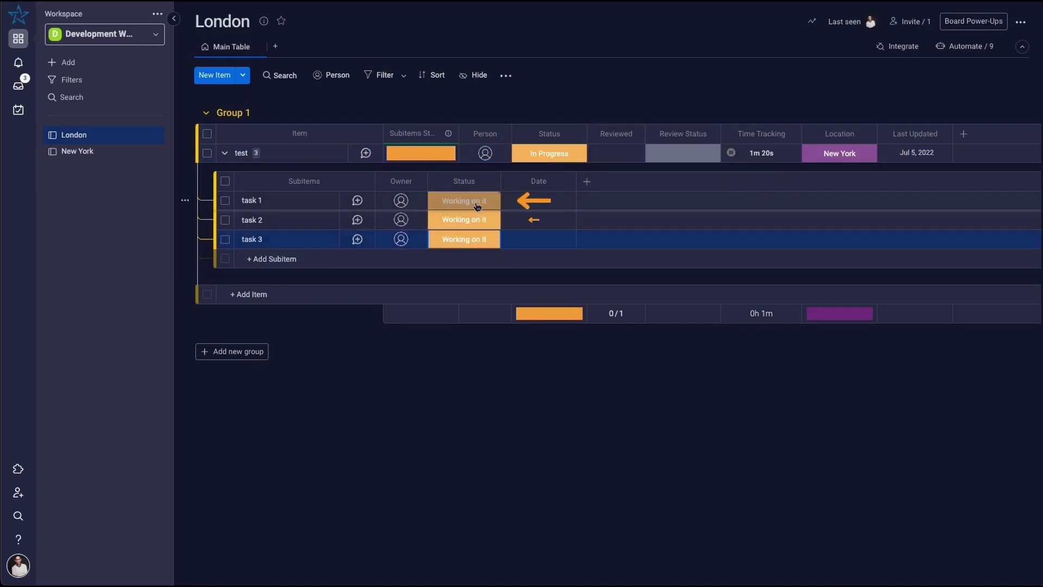
{"action": "left_click", "coordinate": [477, 206]}
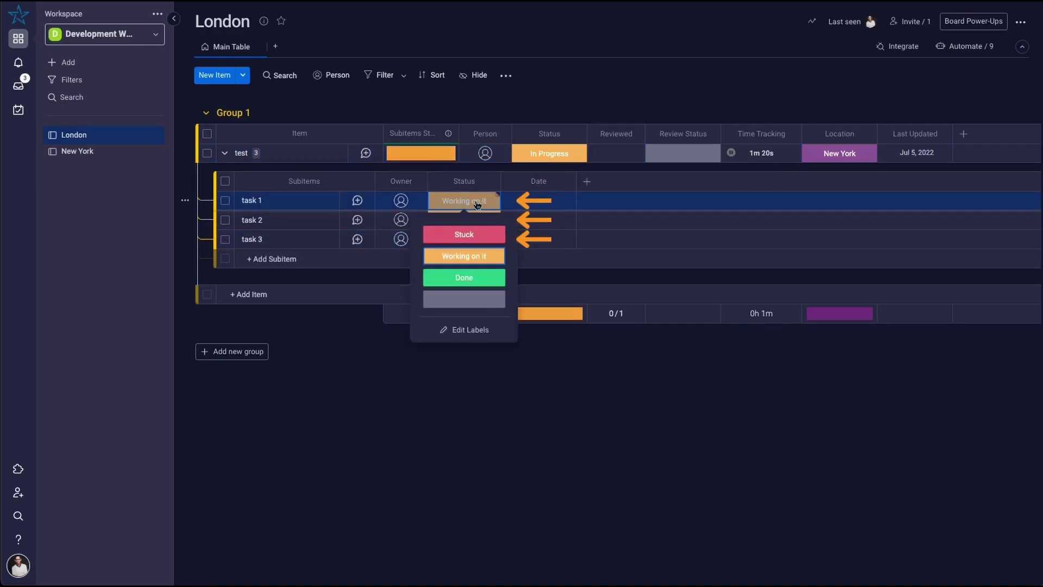
{"action": "left_click", "coordinate": [479, 282]}
{"action": "left_click", "coordinate": [481, 221]}
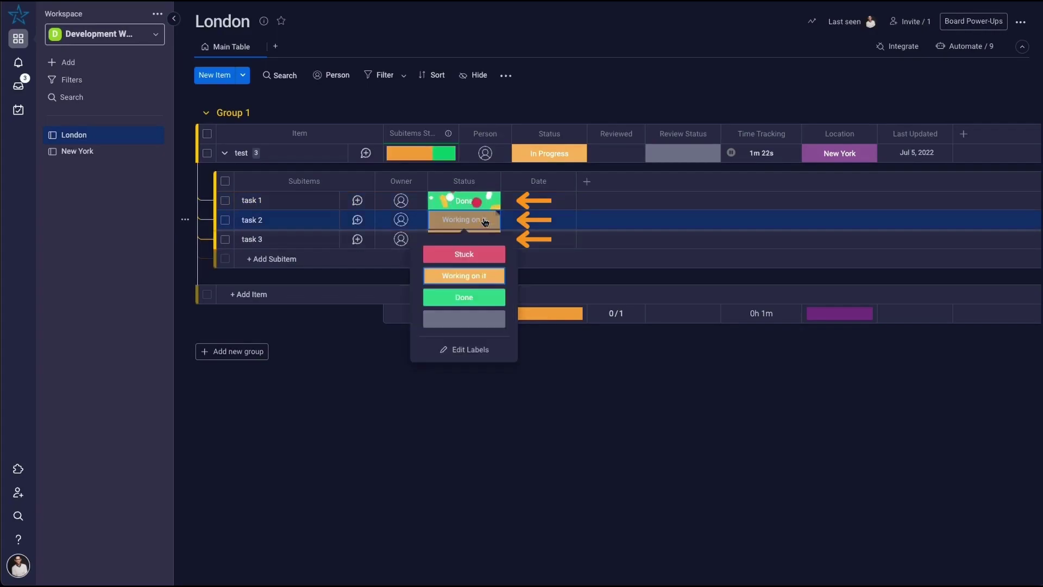
{"action": "left_click", "coordinate": [472, 298]}
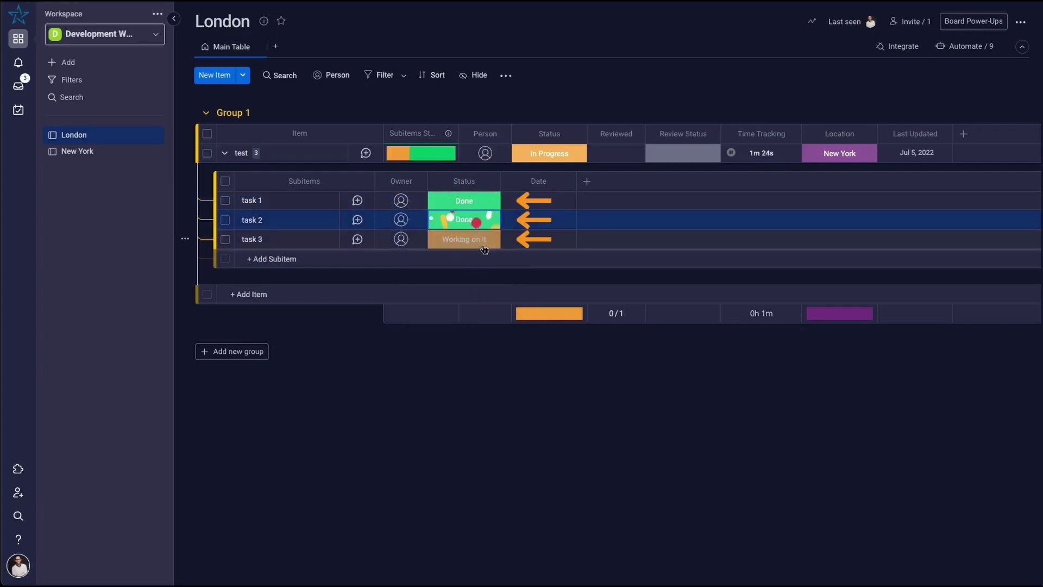
{"action": "left_click", "coordinate": [485, 245]}
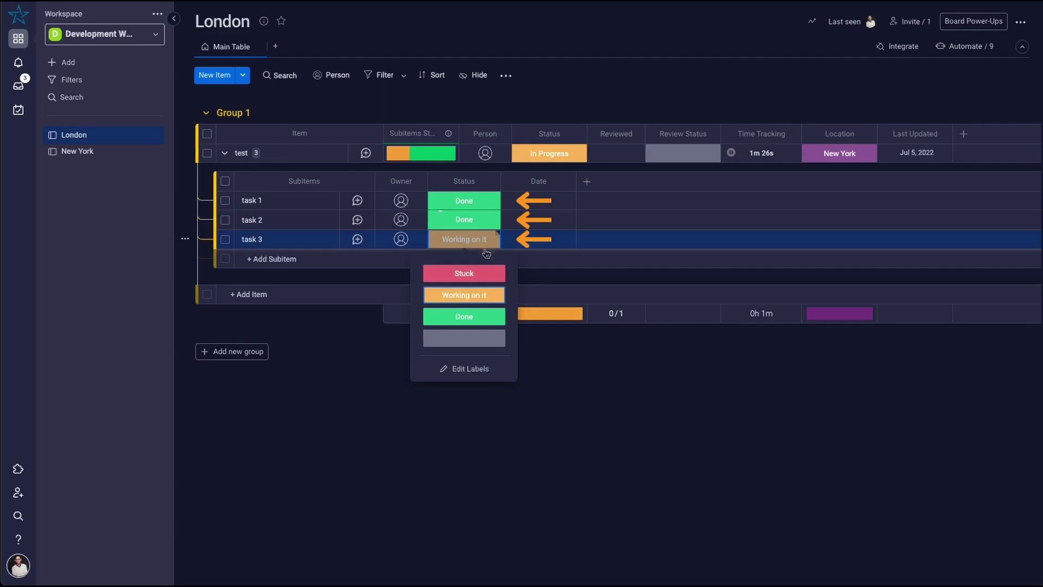
{"action": "left_click", "coordinate": [476, 314]}
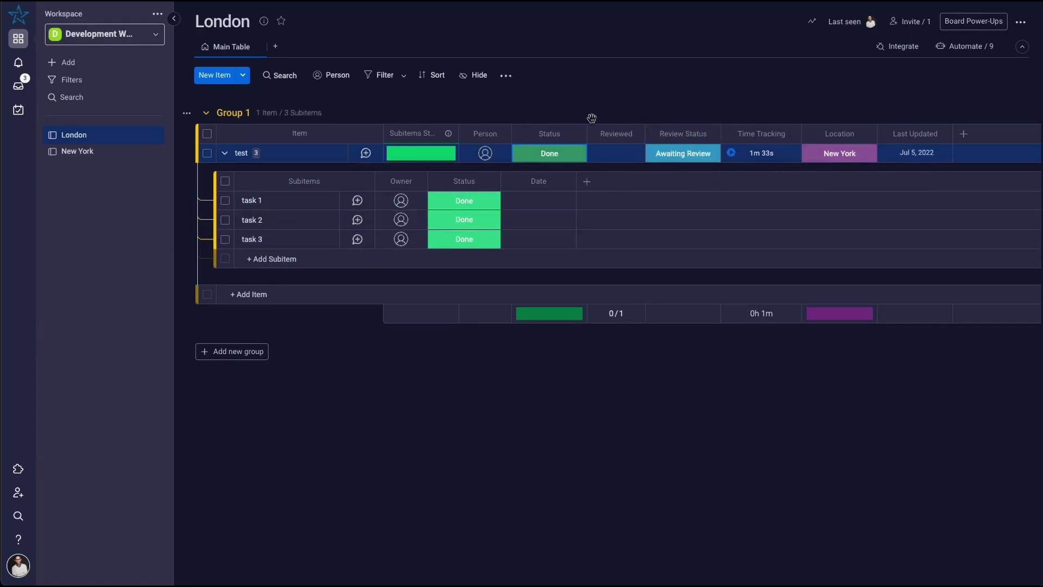
- Mark the test item as Reviewed to trigger the move to the New York board
{"action": "left_click", "coordinate": [612, 152]}
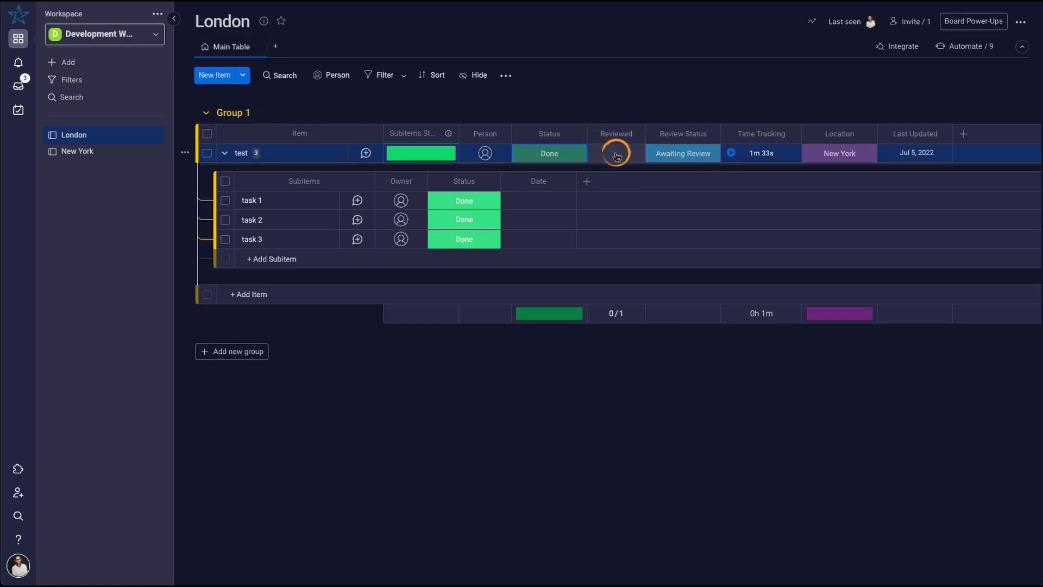